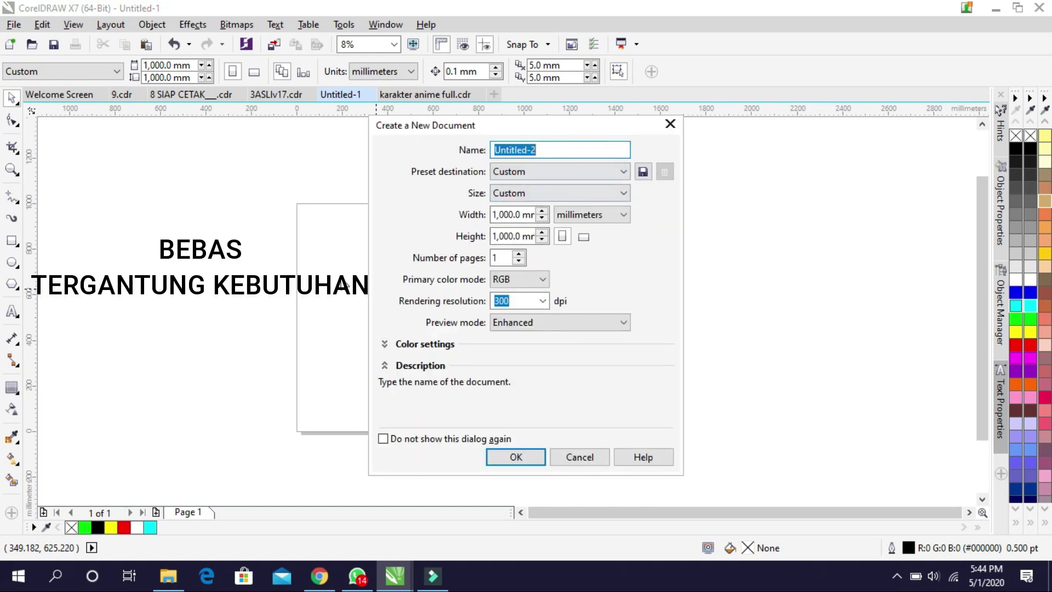
Create the Untitled-2 document at 1,000 × 1,000 mm, RGB, 300 dpi
left_click(510, 458)
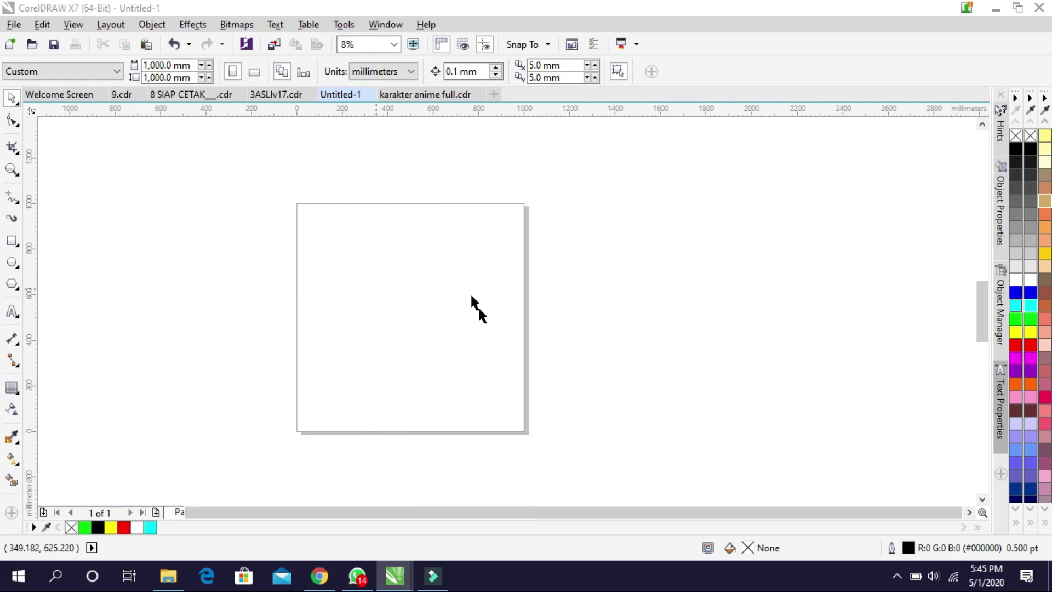
left_click(16, 314)
Type 029 on the page and set it in the American Kestrel font
scroll(480, 259, "up", 2)
left_click(388, 309)
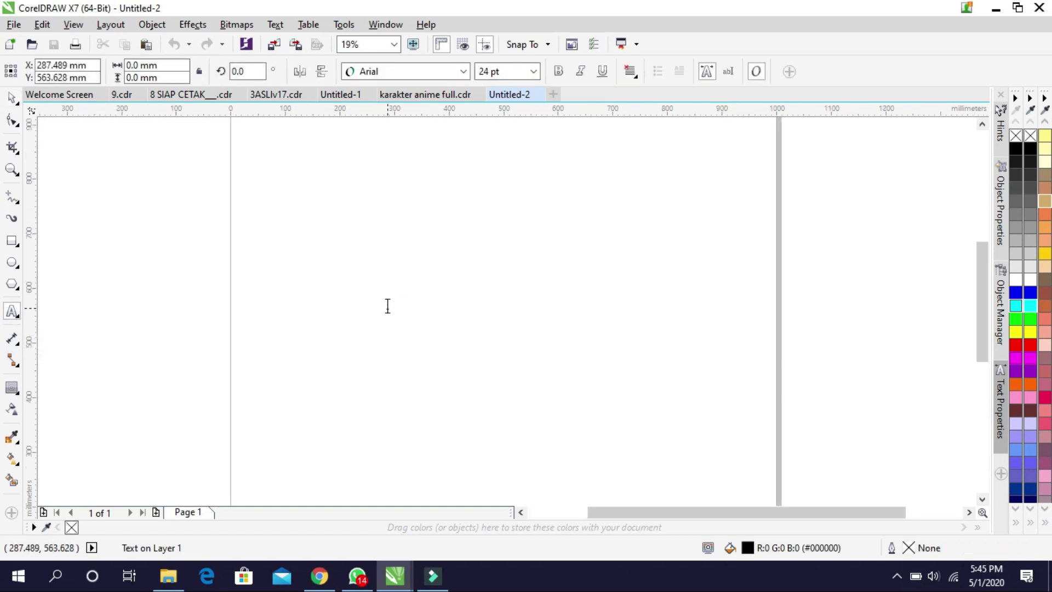
scroll(387, 309, "up", 8)
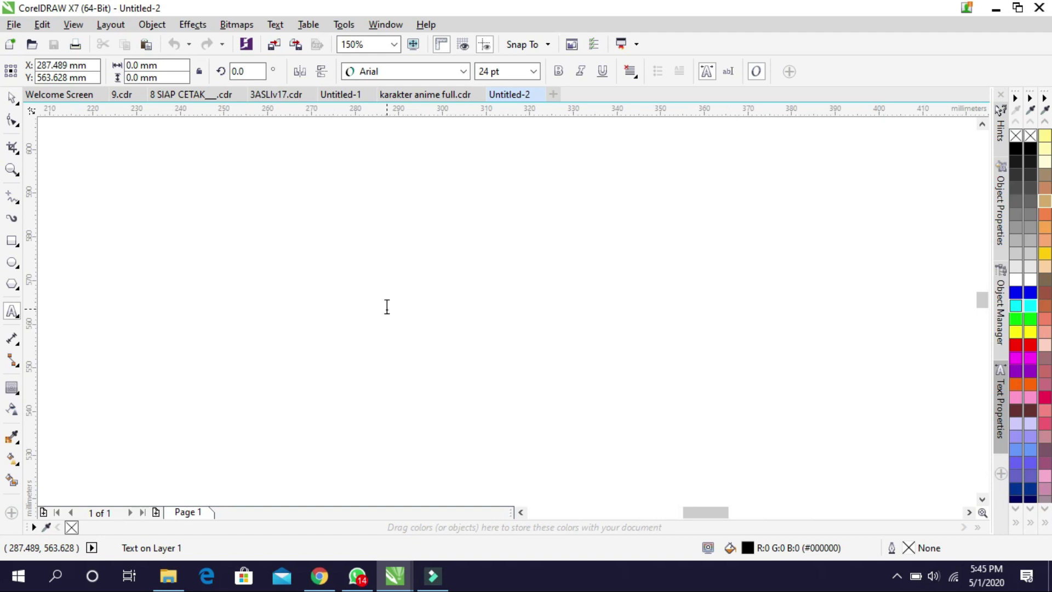
type("029")
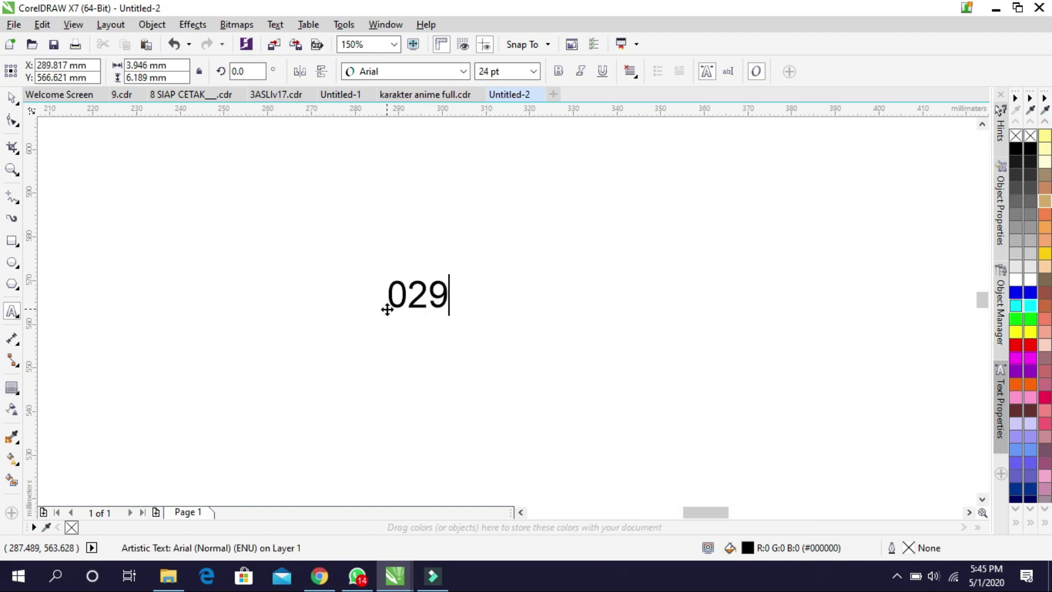
left_click(12, 98)
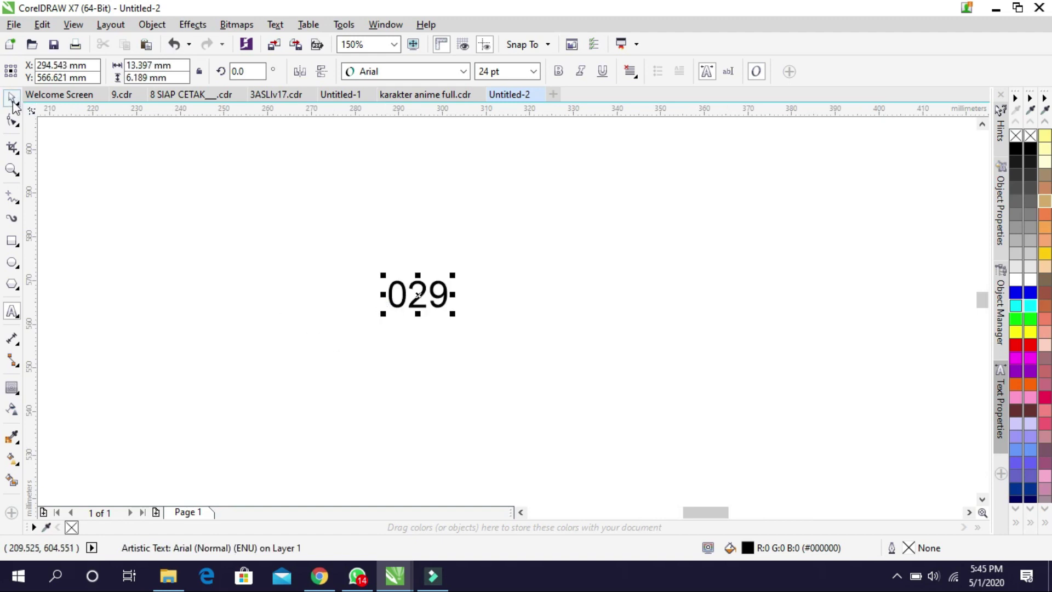
left_click(465, 71)
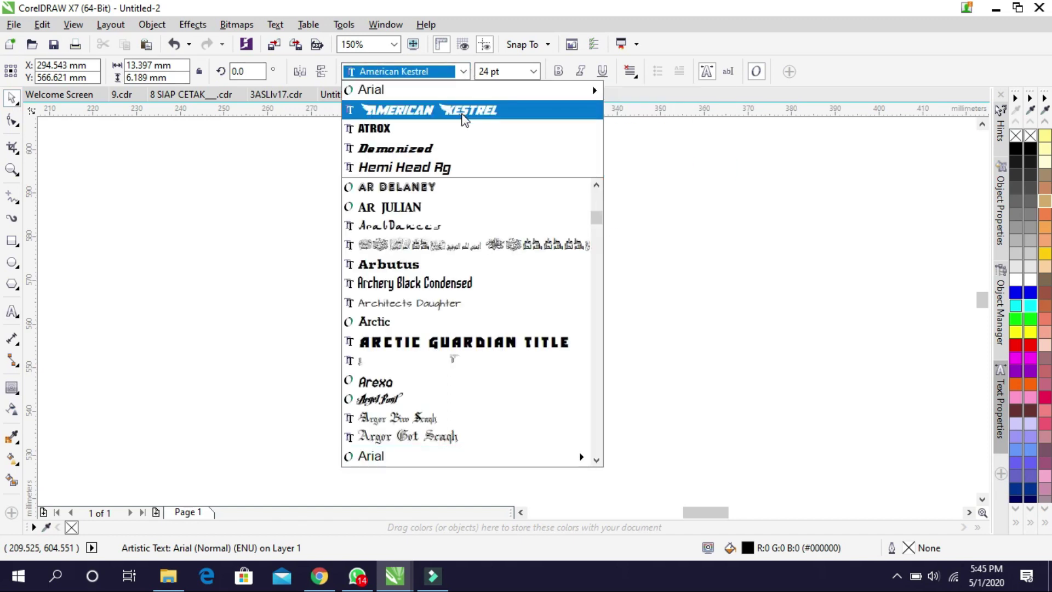
left_click(463, 112)
Scale 029 up proportionally to about 426 pt (301 × 106 mm)
left_click_drag(469, 317, 797, 439, "shift")
scroll(501, 357, "down", 3)
scroll(508, 357, "down", 1)
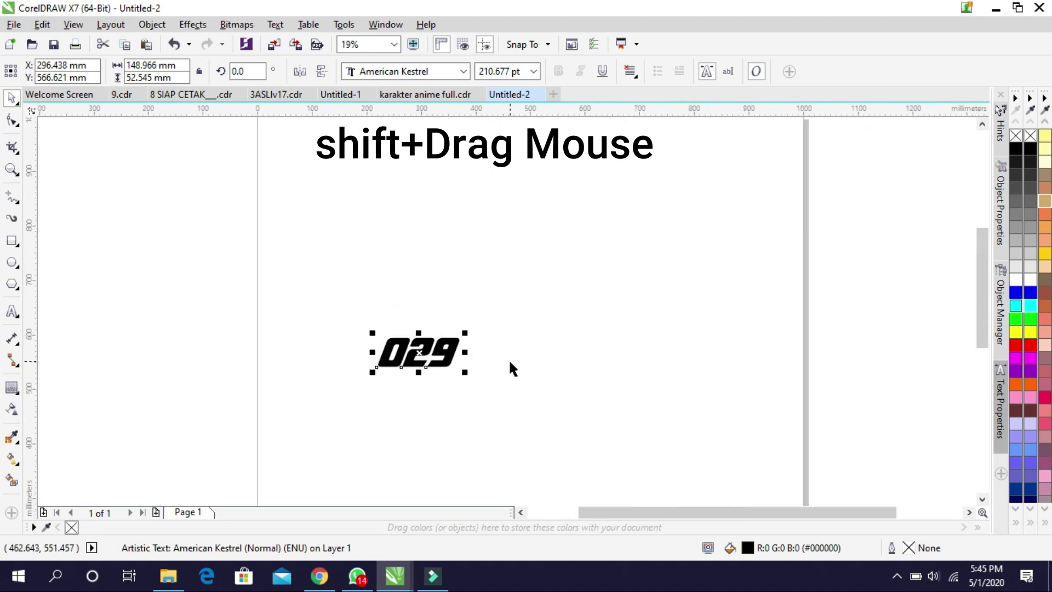
scroll(472, 376, "up", 1)
left_click_drag(480, 364, 561, 395, "shift")
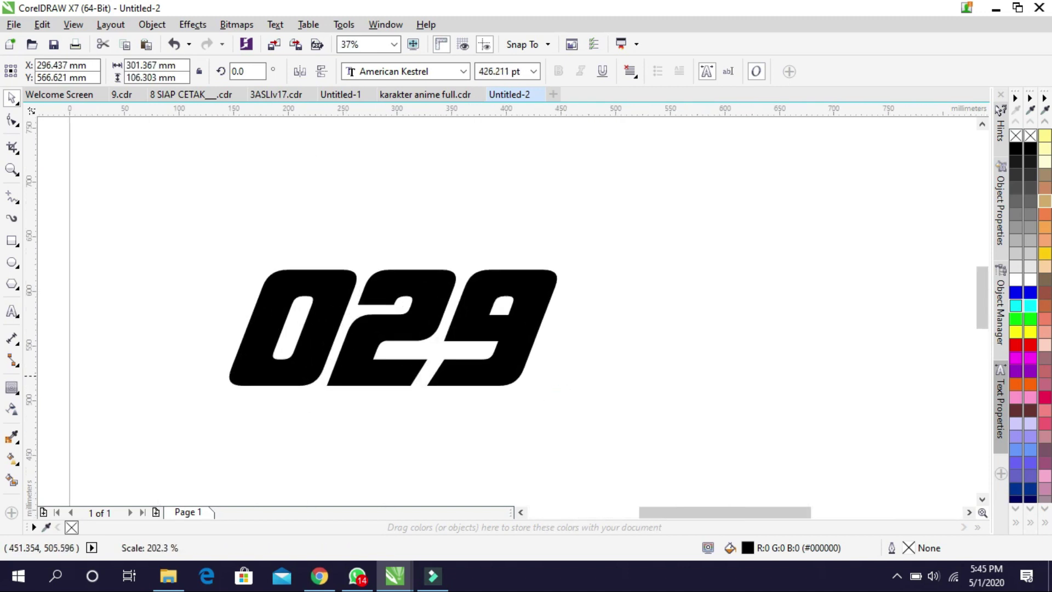
scroll(488, 382, "up", 1)
scroll(538, 378, "down", 1)
scroll(577, 368, "up", 1)
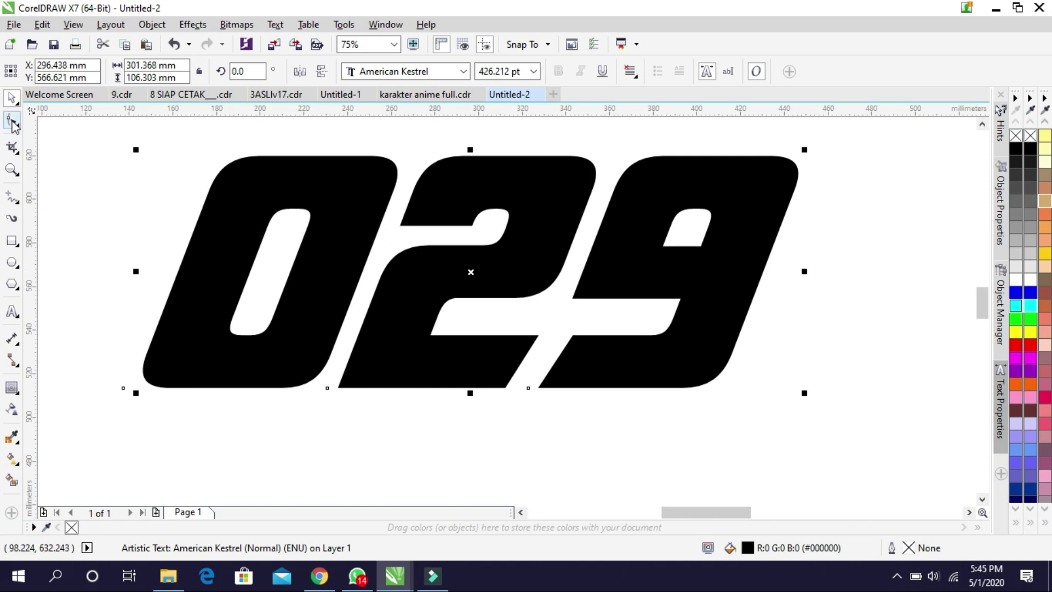
Tighten the spacing between the digits of 029 to about 286 mm wide
key("F10")
left_click_drag(804, 393, 756, 392)
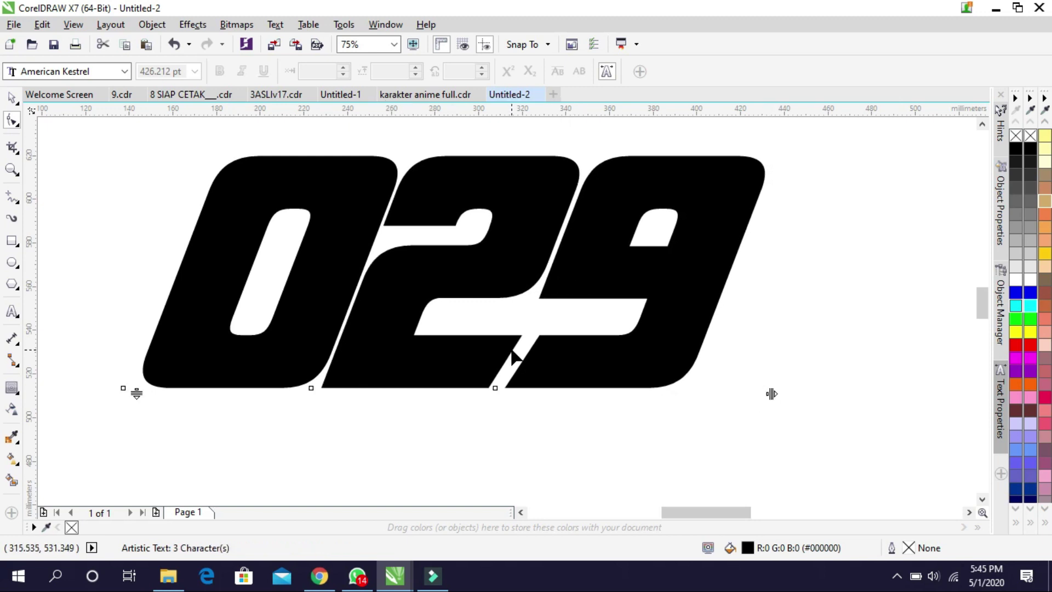
scroll(513, 355, "down", 2)
scroll(514, 351, "up", 1)
Fill the 029 text with white (#FFFFFF)
left_click(12, 98)
left_click(1031, 329)
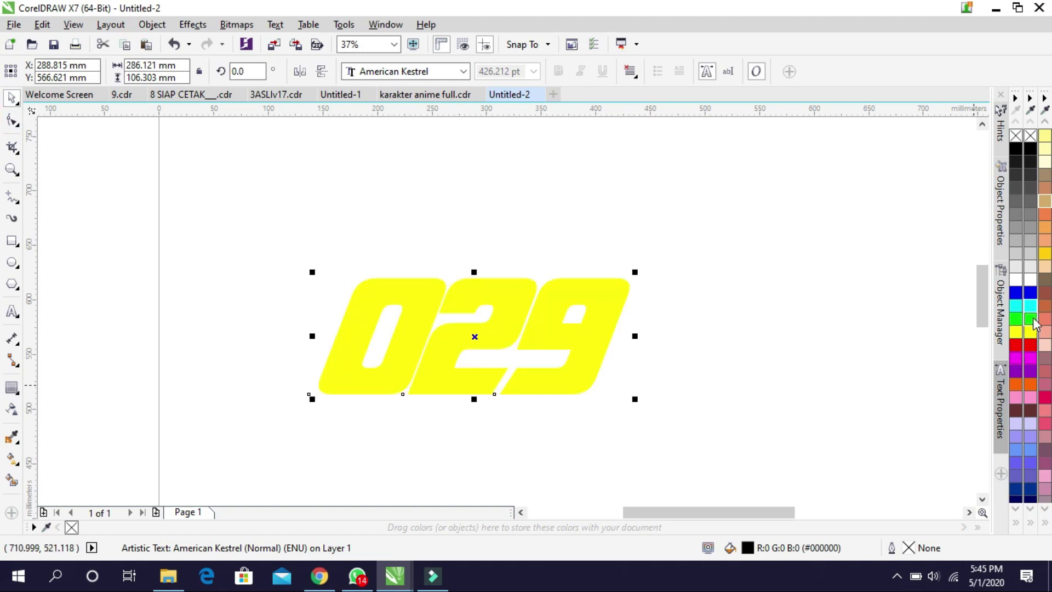
left_click(1031, 320)
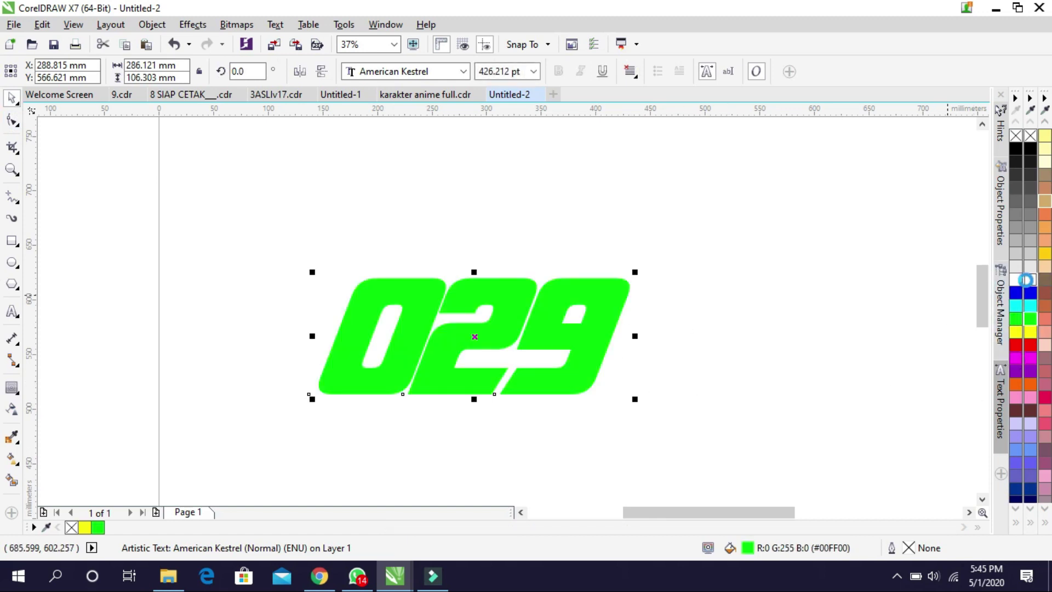
left_click(1025, 279)
left_click(12, 388)
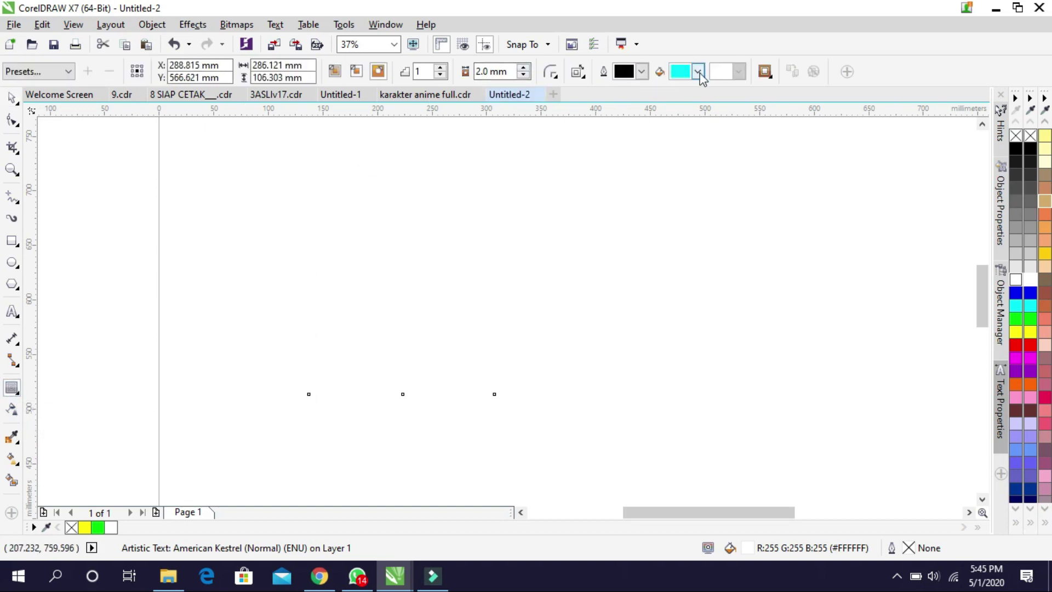
Set the outside contour colour around 029 to black
left_click(698, 72)
left_click(733, 189)
left_click_drag(392, 332, 545, 428)
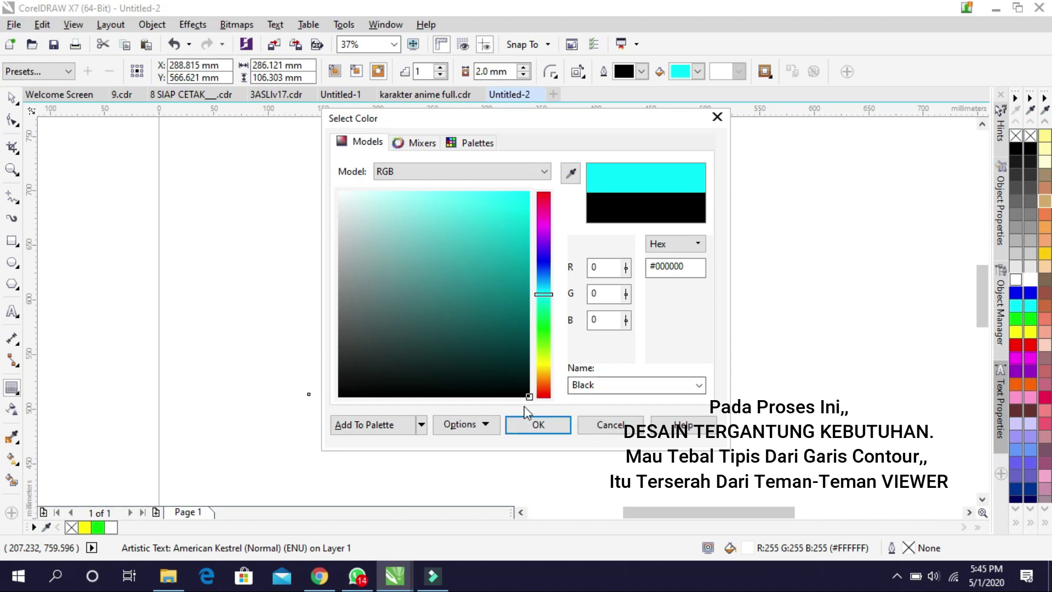
left_click(539, 423)
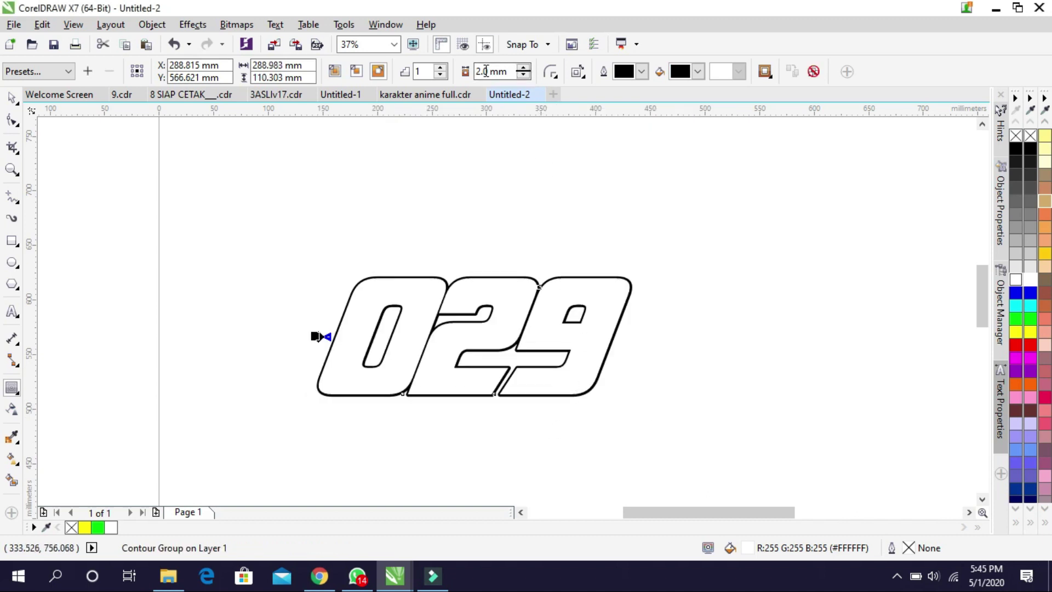
Widen the contour offset from 4 mm to 6 mm and finally 9 mm
type("4")
key("Return")
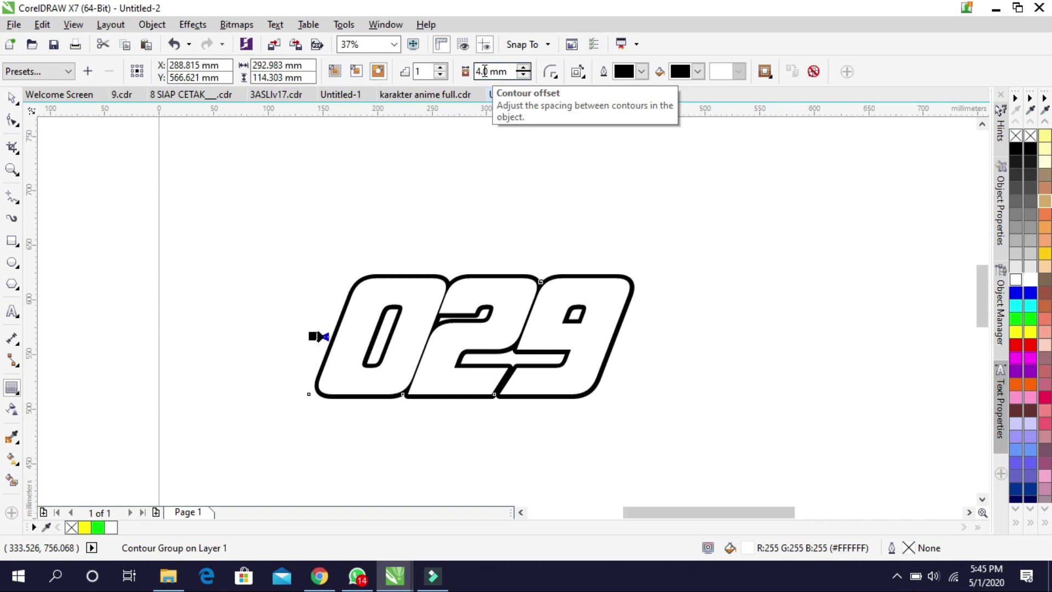
double_click(489, 72)
type("6")
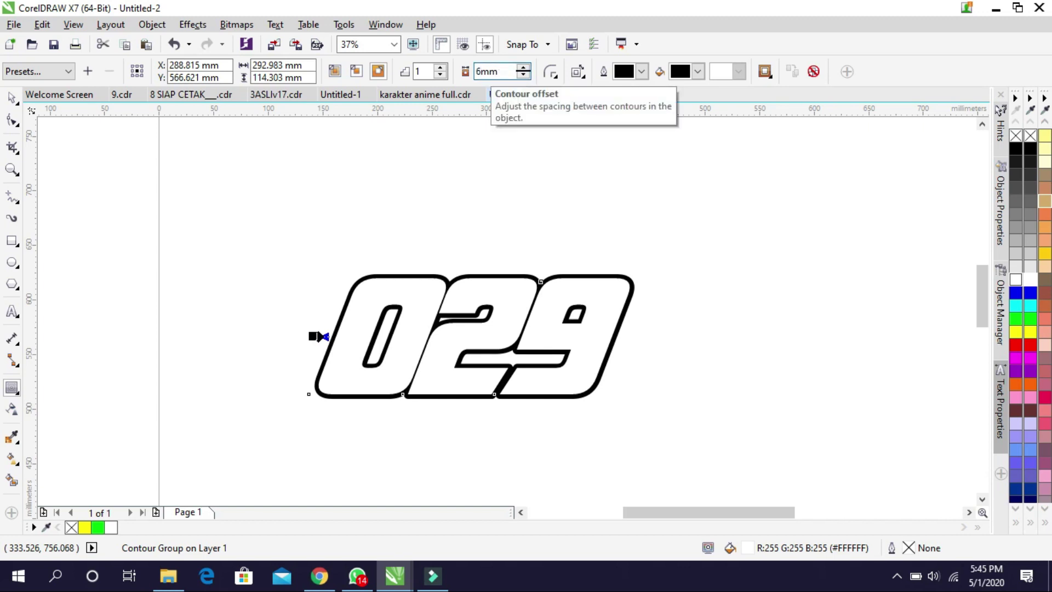
key("Return")
scroll(512, 371, "up", 2)
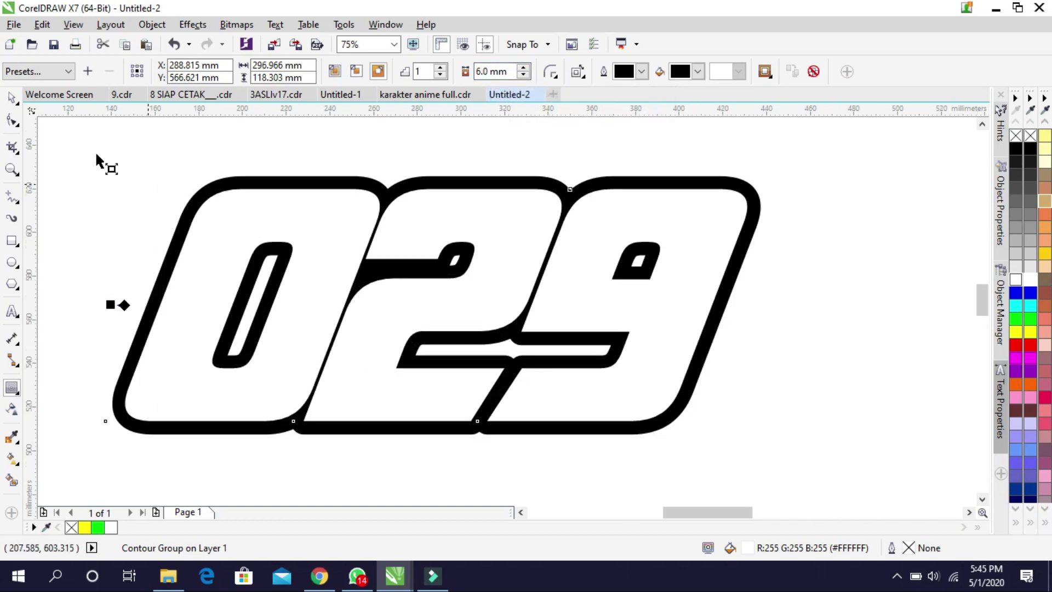
left_click(17, 104)
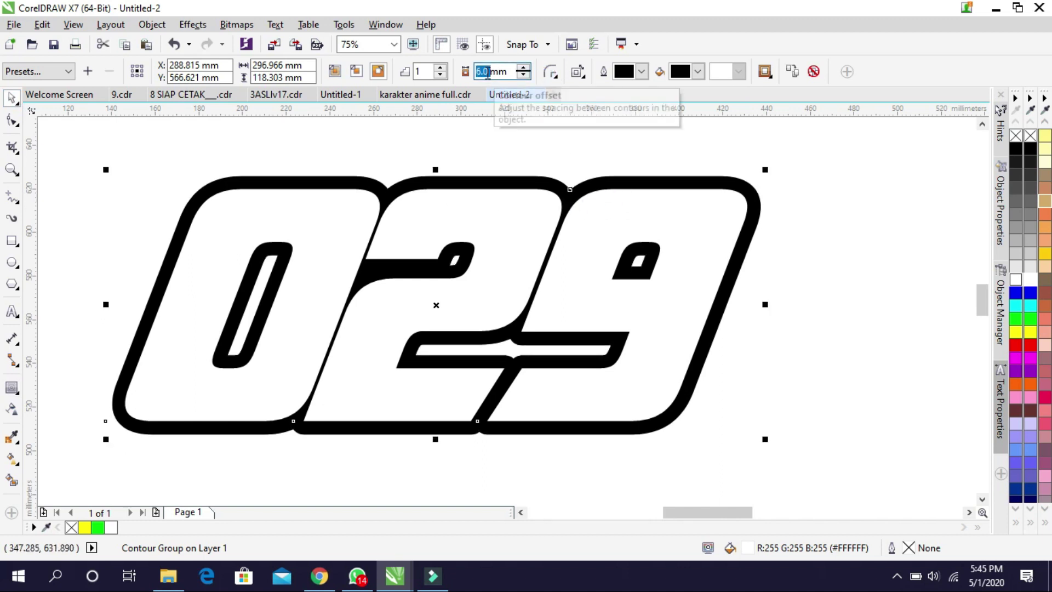
key("Return")
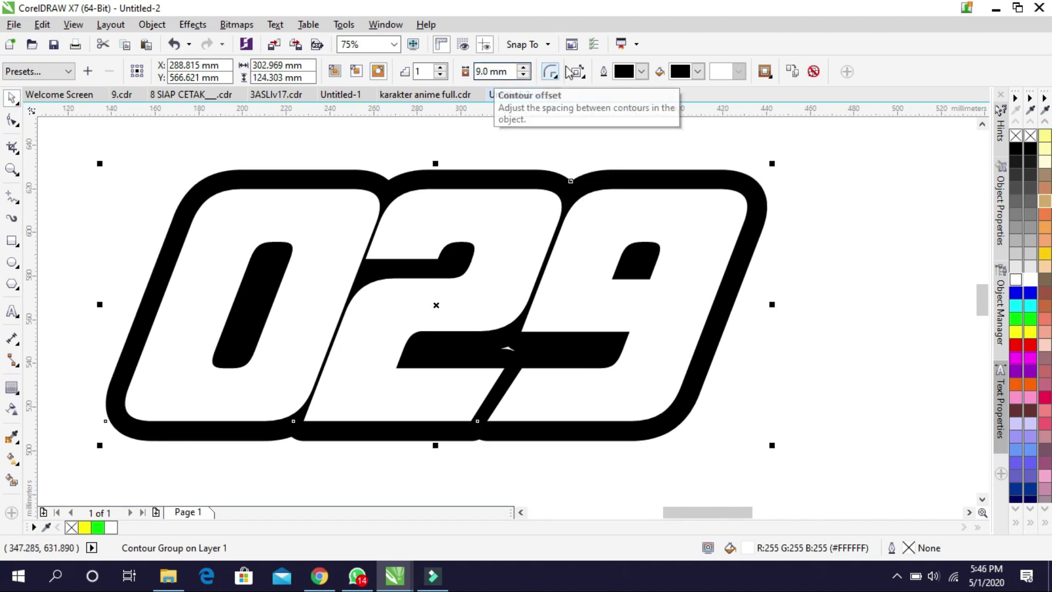
left_click(692, 74)
Change the 029 contour fill colour to cyan
left_click(688, 113)
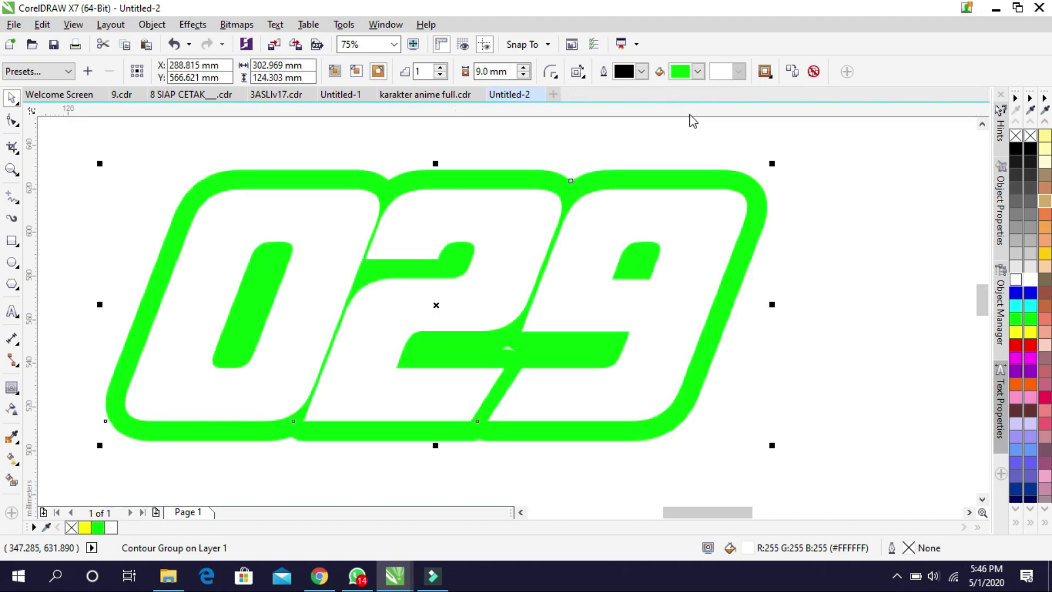
scroll(582, 147, "down", 1)
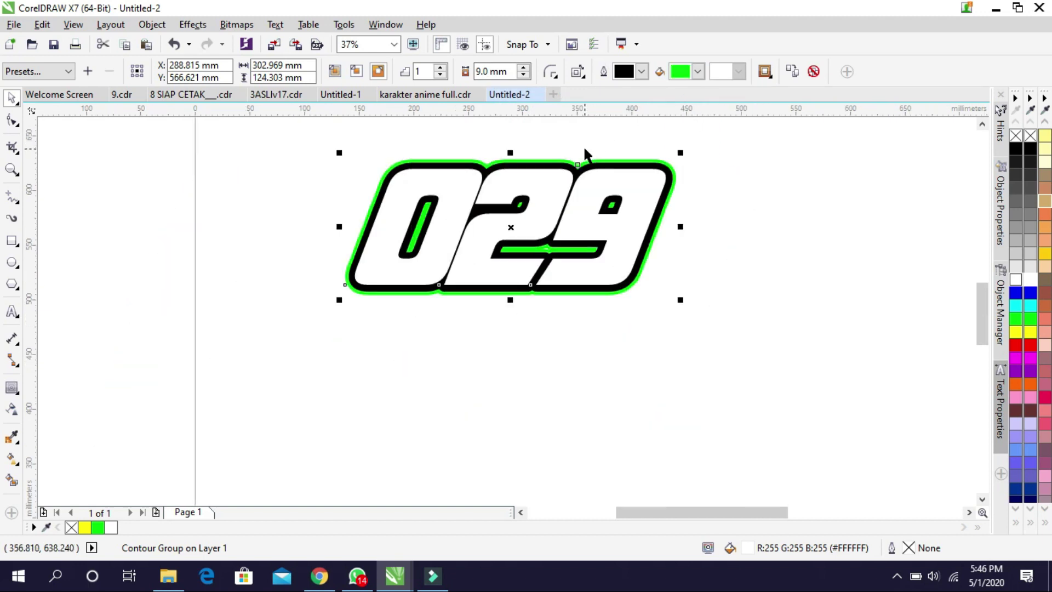
scroll(577, 133, "up", 1)
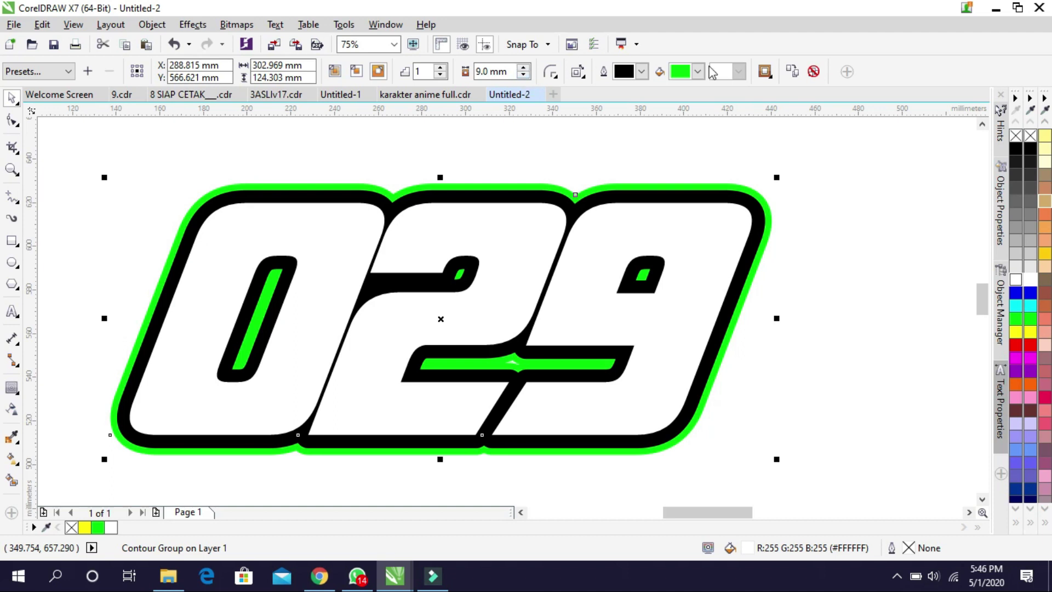
left_click(697, 72)
left_click(668, 89)
left_click(698, 72)
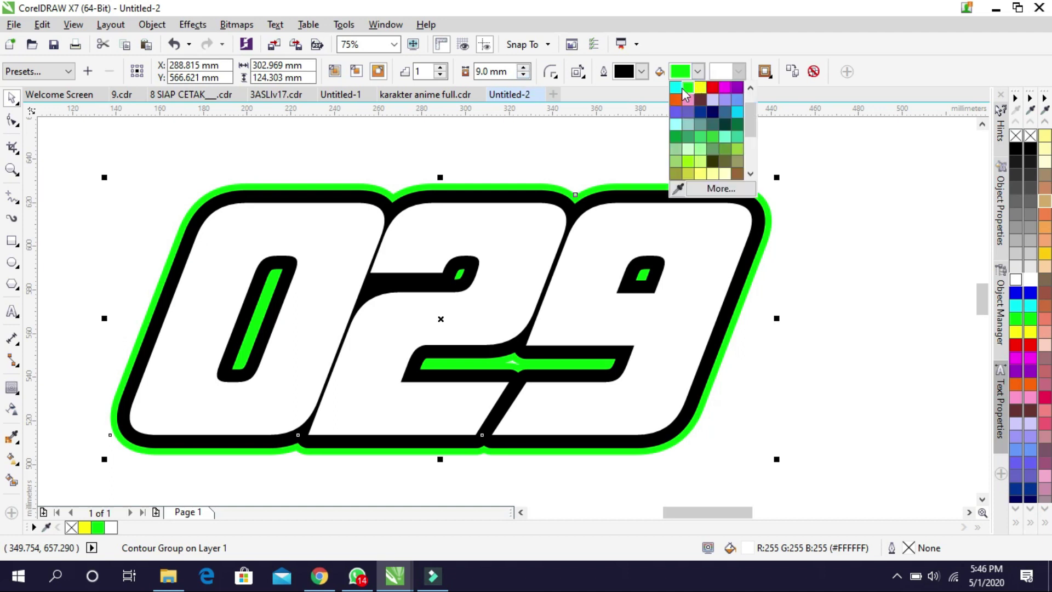
left_click(674, 86)
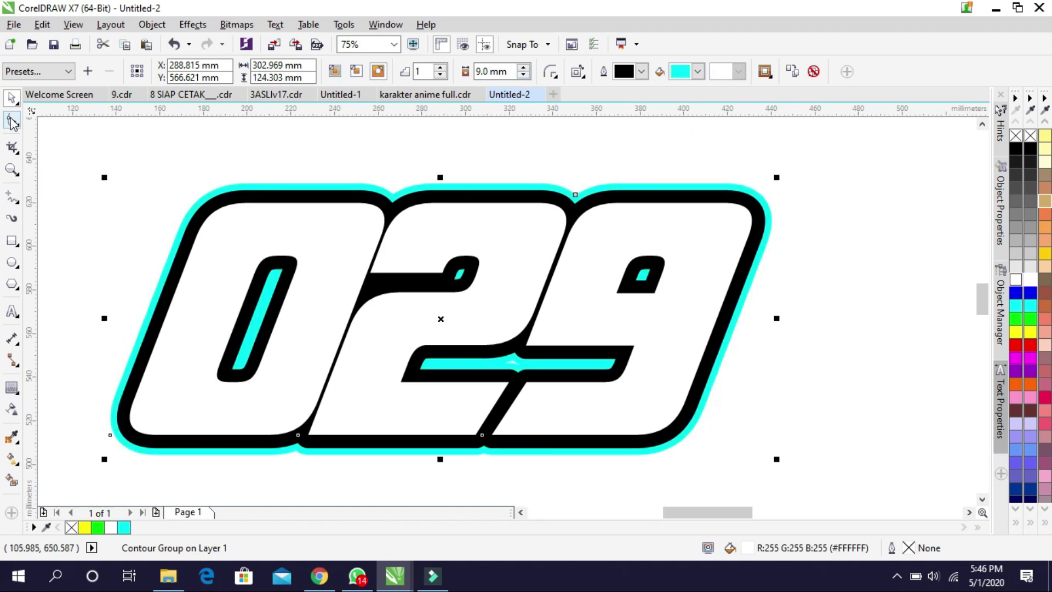
Raise the contour offset to 10.5 mm and deselect the contour group
left_click(524, 67)
left_click(524, 67)
left_click(524, 67)
scroll(465, 222, "down", 1)
scroll(445, 276, "up", 1)
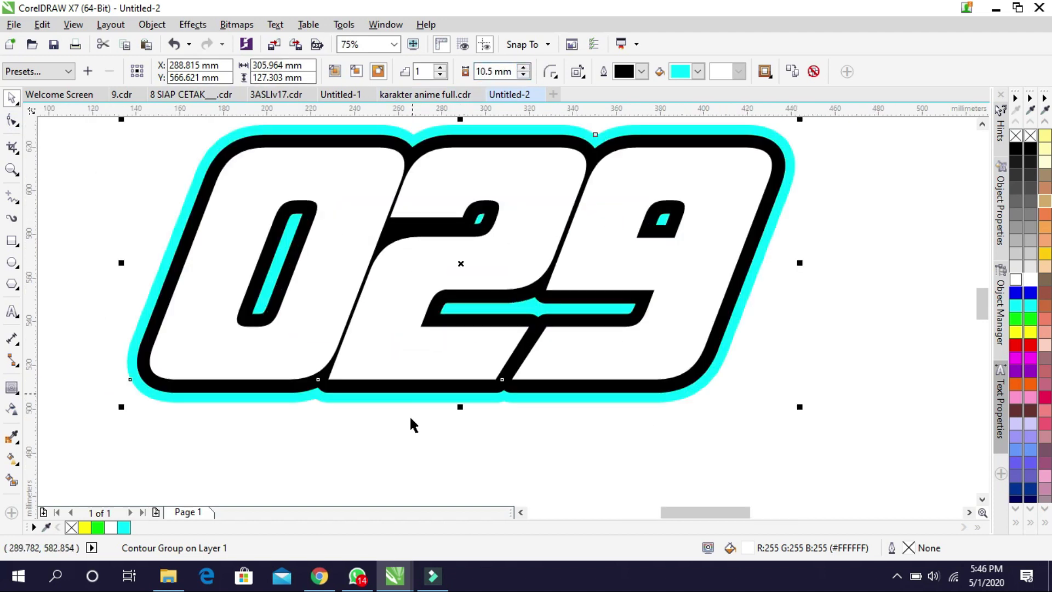
left_click(393, 432)
Type the person's name below 029 in American Kestrel, enlarged to about 72 pt
left_click(13, 311)
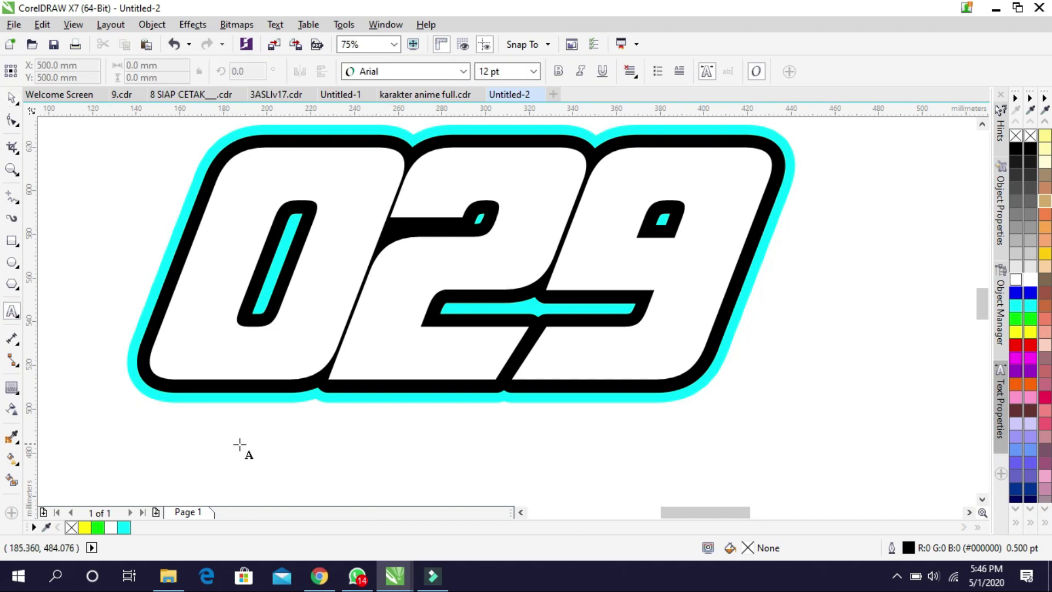
left_click(239, 444)
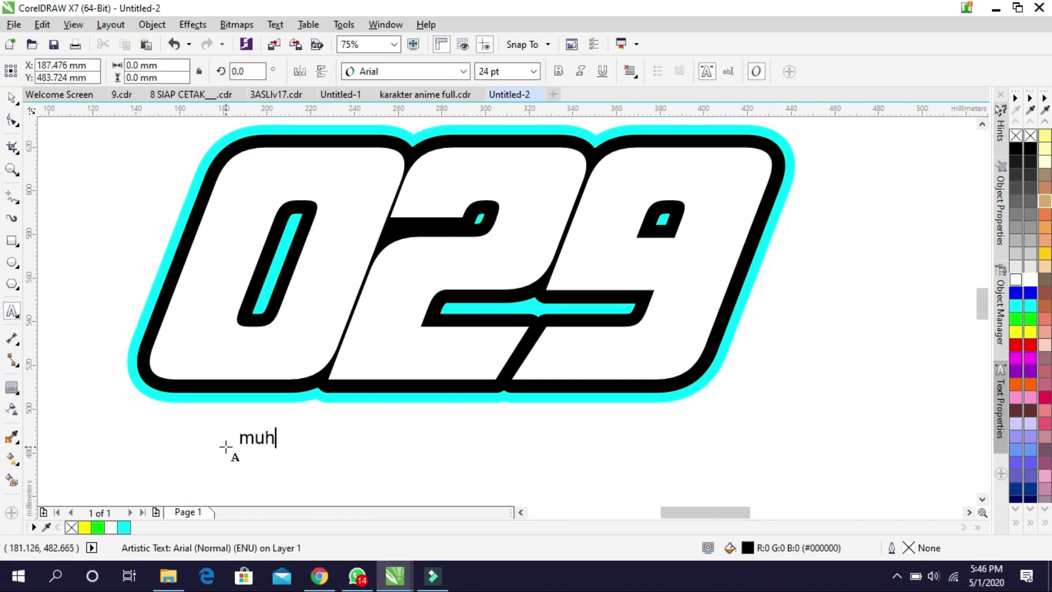
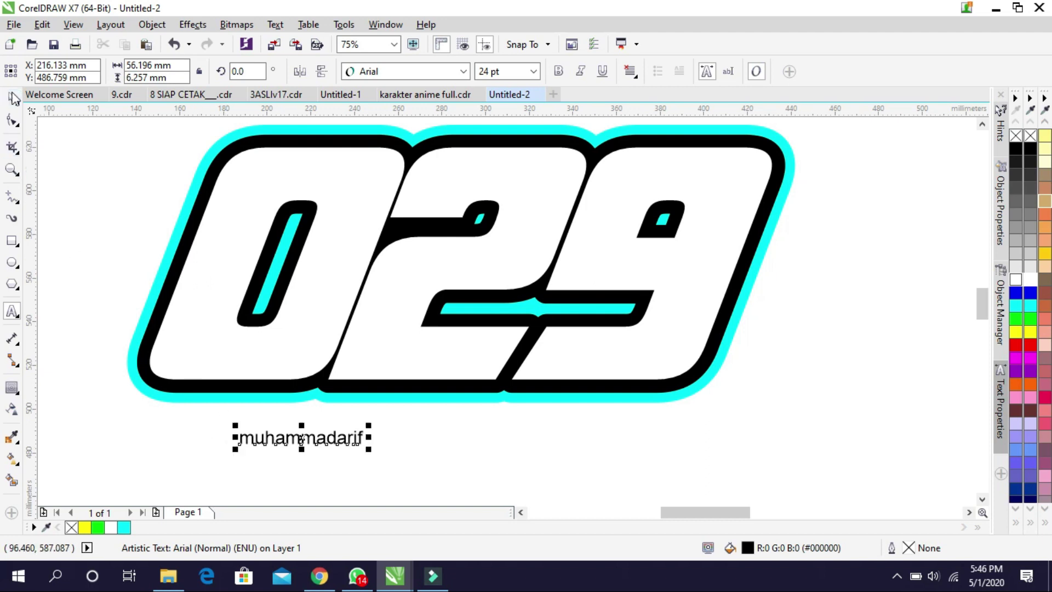
left_click(464, 71)
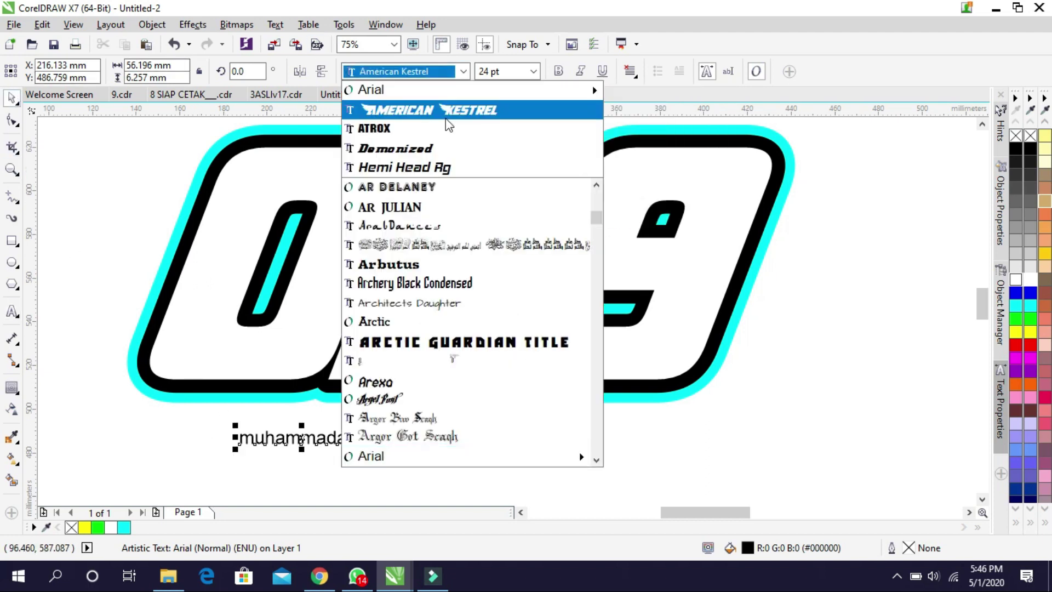
left_click(446, 116)
left_click_drag(400, 446, 554, 482)
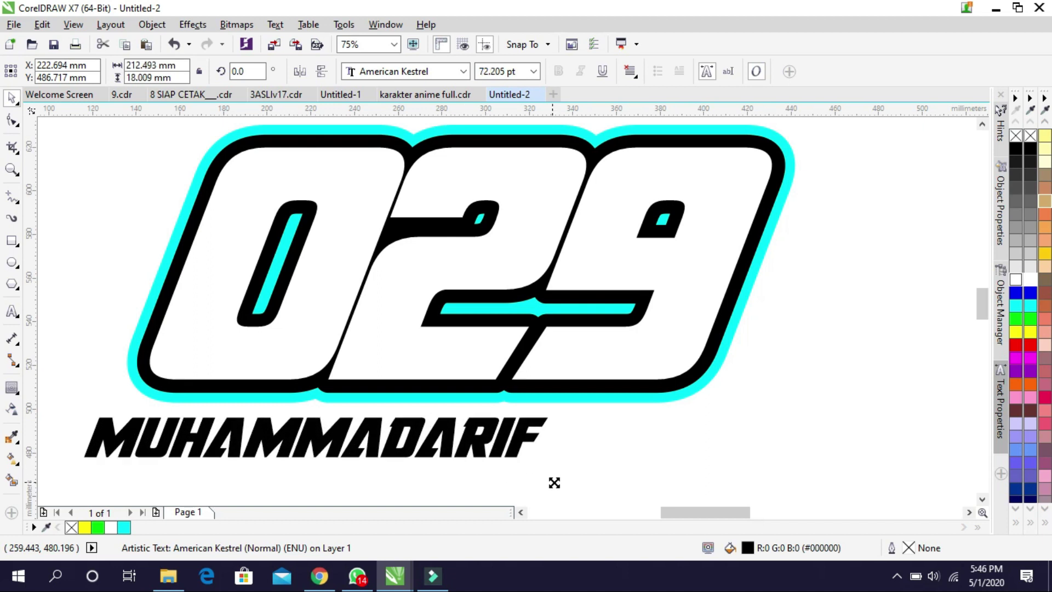
left_click(590, 352, "shift")
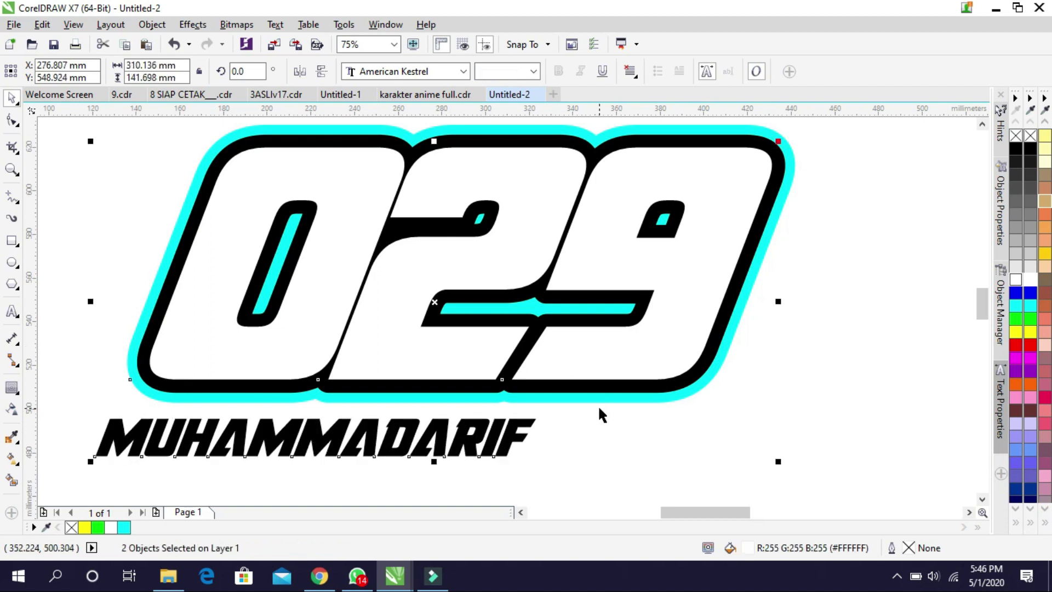
Centre the name under 029, move it up and scale it to about 208 mm wide
left_click(574, 448)
left_click(512, 436)
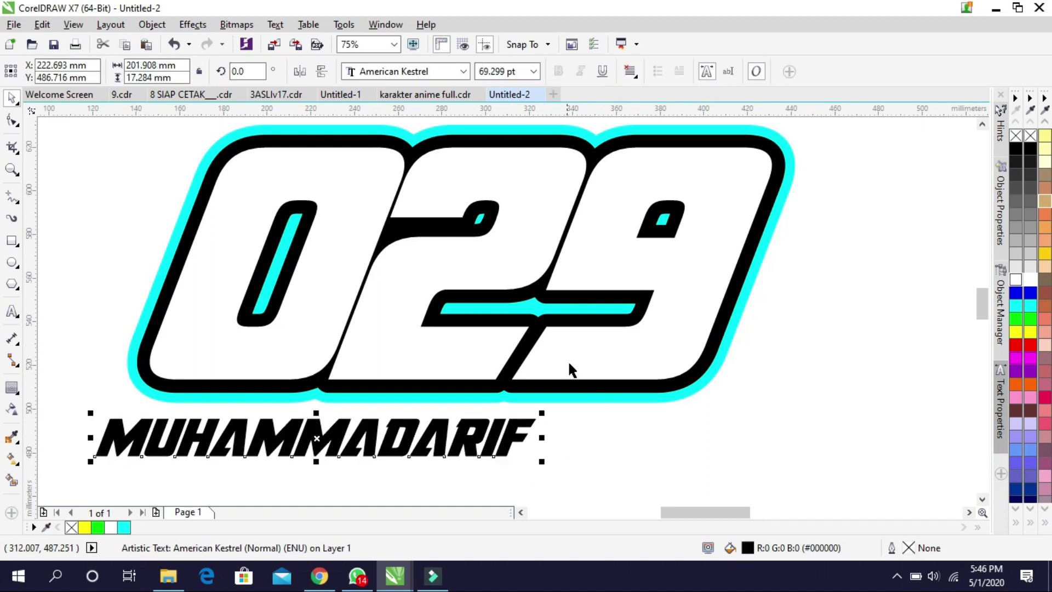
left_click(569, 362, "shift")
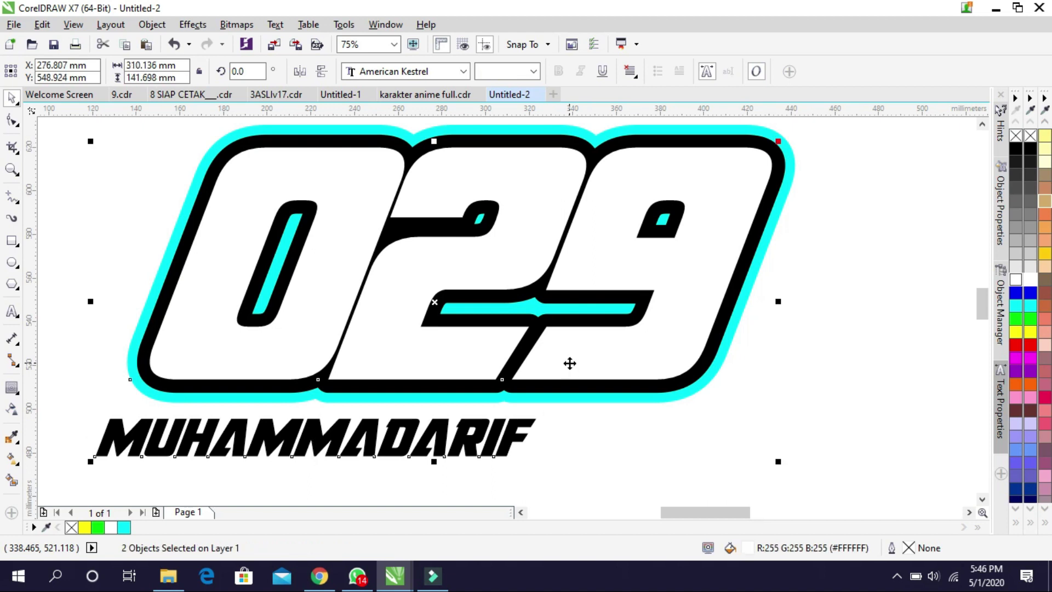
key("c")
left_click(603, 457)
left_click(606, 479)
left_click(610, 448)
left_click_drag(610, 448, 650, 411)
left_click_drag(384, 387, 384, 439)
scroll(254, 474, "up", 2)
Set all letters of the name except the first M and A to 60 pt
double_click(192, 461)
left_click_drag(193, 460, 728, 465)
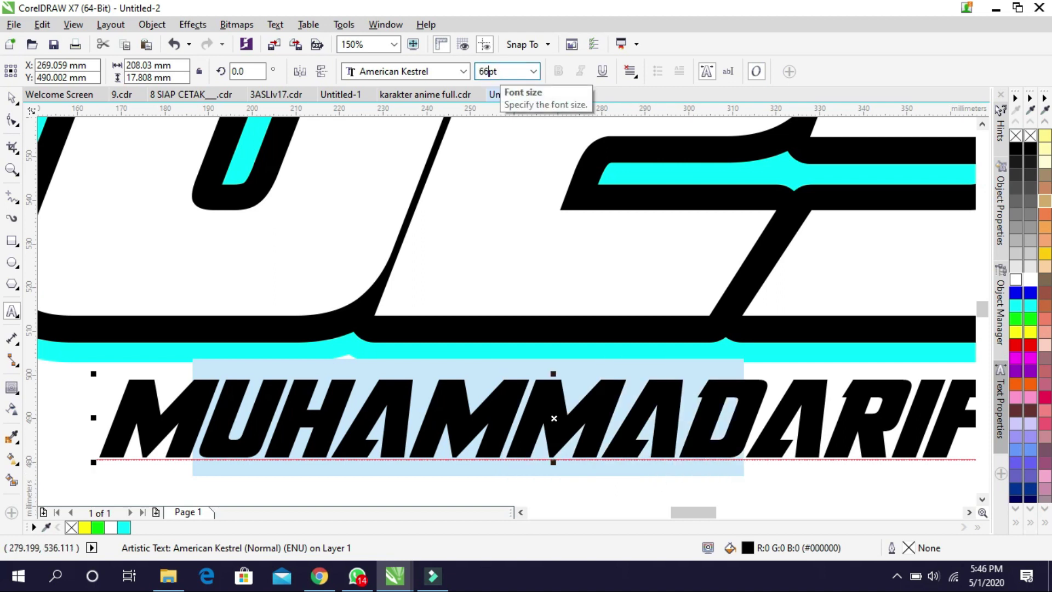
key("Return")
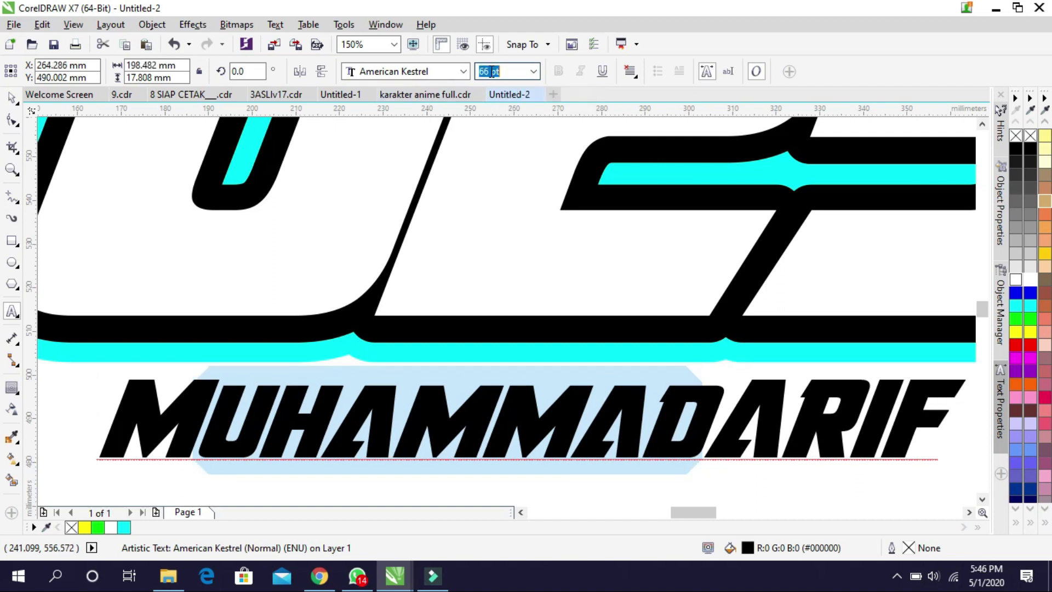
key("Return")
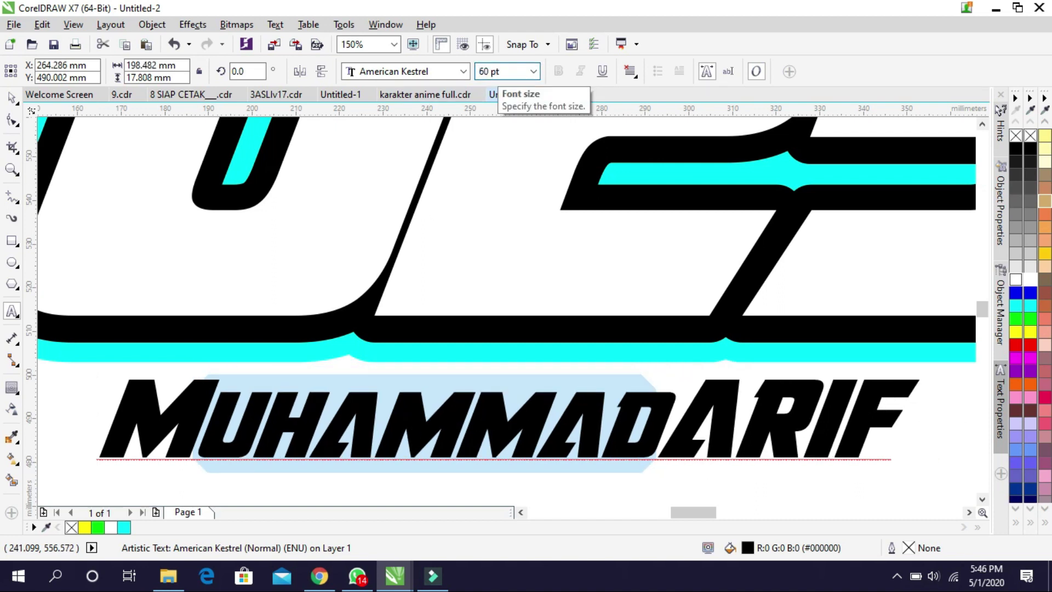
scroll(597, 370, "down", 1)
scroll(677, 393, "up", 1)
left_click_drag(653, 403, 822, 427)
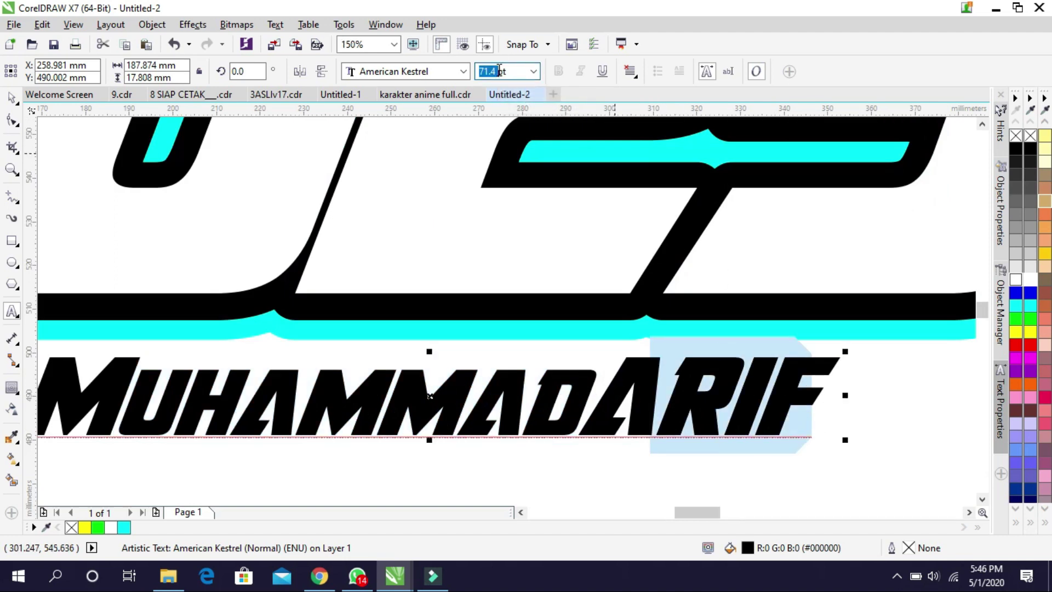
type("60")
key("Return")
scroll(130, 148, "down", 1)
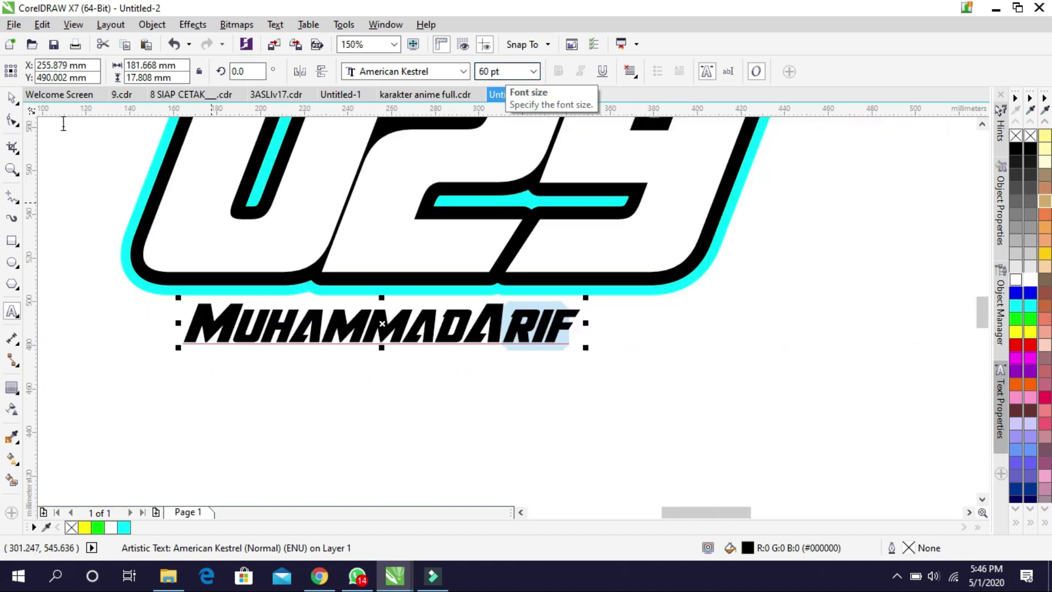
scroll(130, 149, "down", 1)
key("ctrl+space")
Move the name up into the bottom of 029 and enlarge it slightly to about 211 mm
scroll(346, 229, "down", 1)
scroll(347, 229, "up", 1)
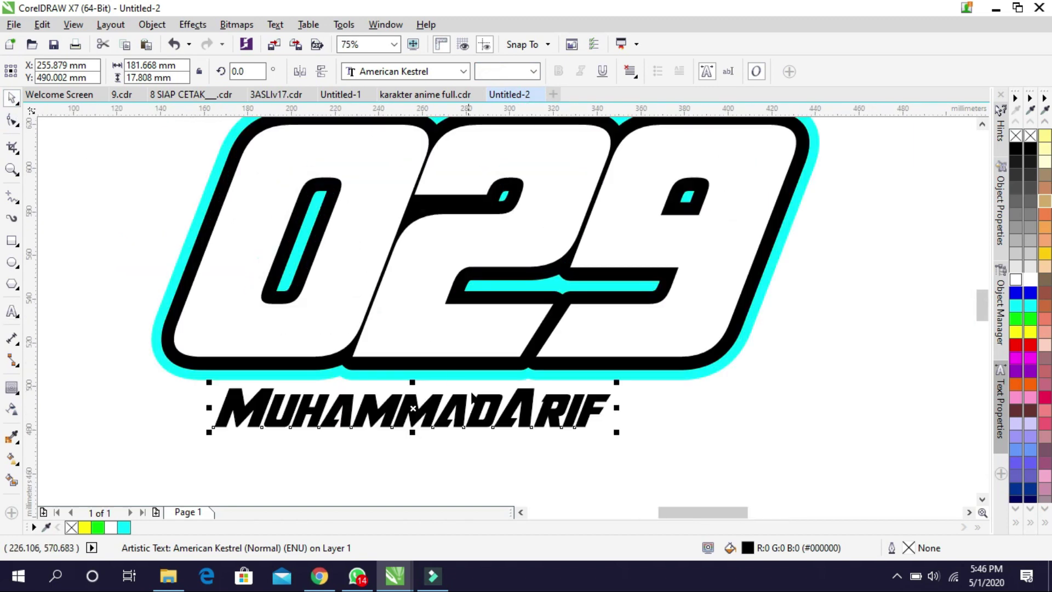
left_click_drag(474, 412, 464, 345)
mouse_move(605, 366)
left_mouse_down()
mouse_move(619, 386)
mouse_move(617, 365)
left_mouse_up()
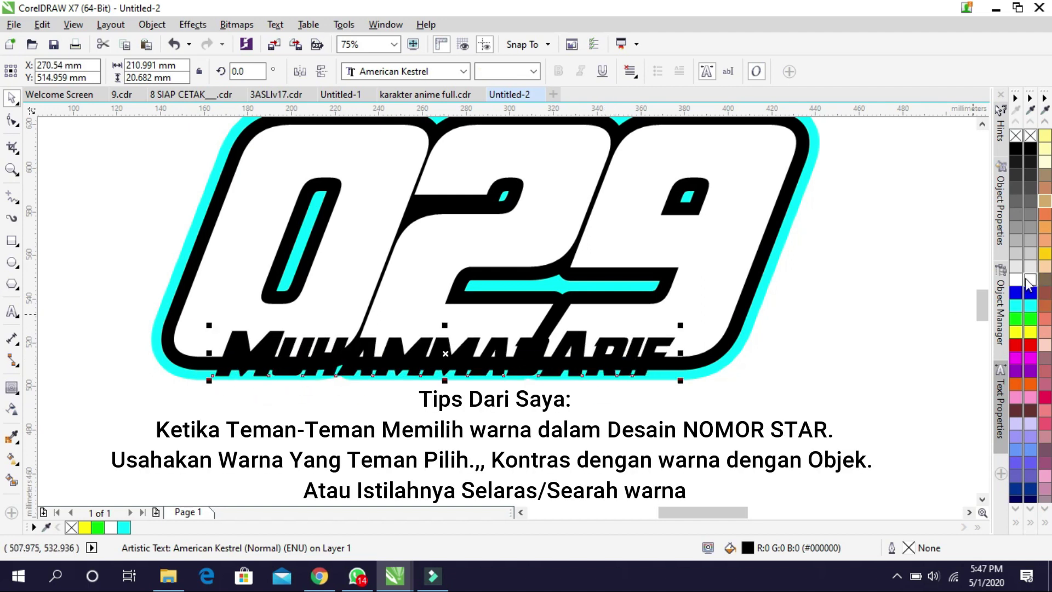
Fill the name white and give it a 4 mm contour
left_click(1028, 284)
left_click(11, 387)
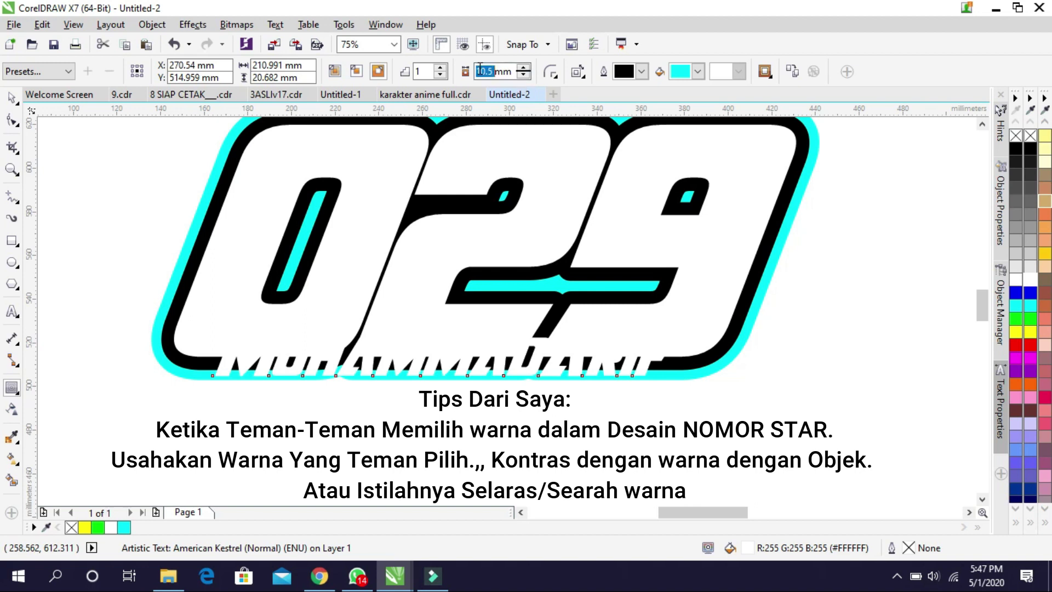
type("4")
key("Return")
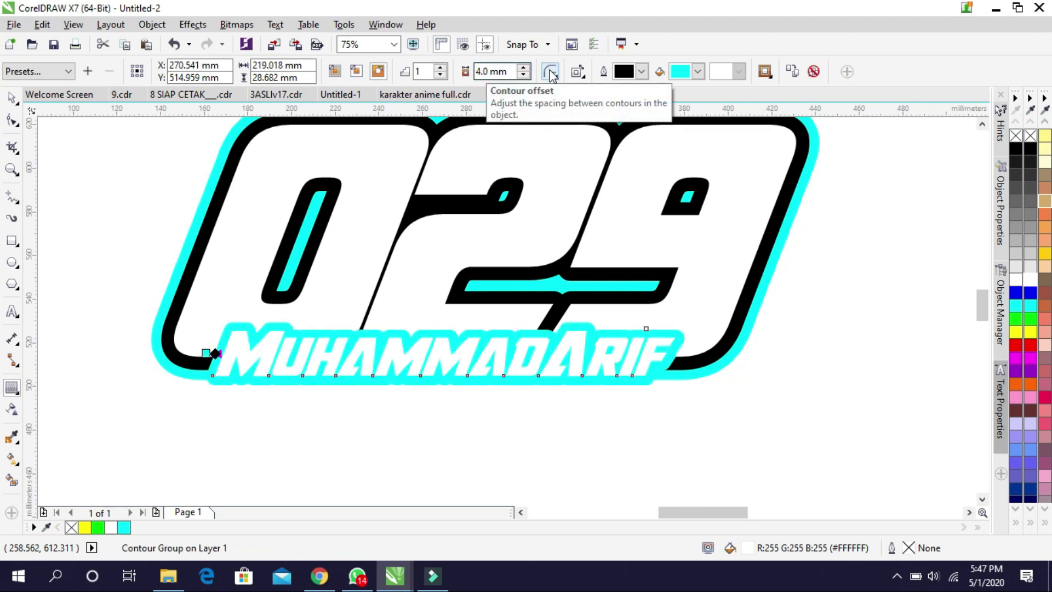
Make the name's contour black with mitered corners and a 2.5 mm offset
left_click(697, 71)
left_click(712, 189)
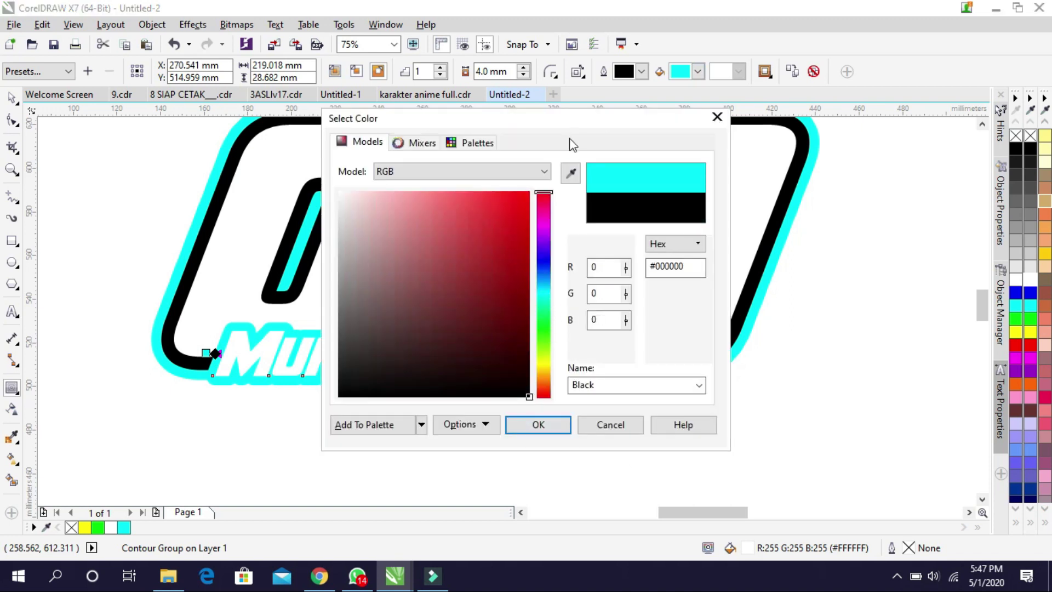
left_click(548, 425)
left_click(550, 71)
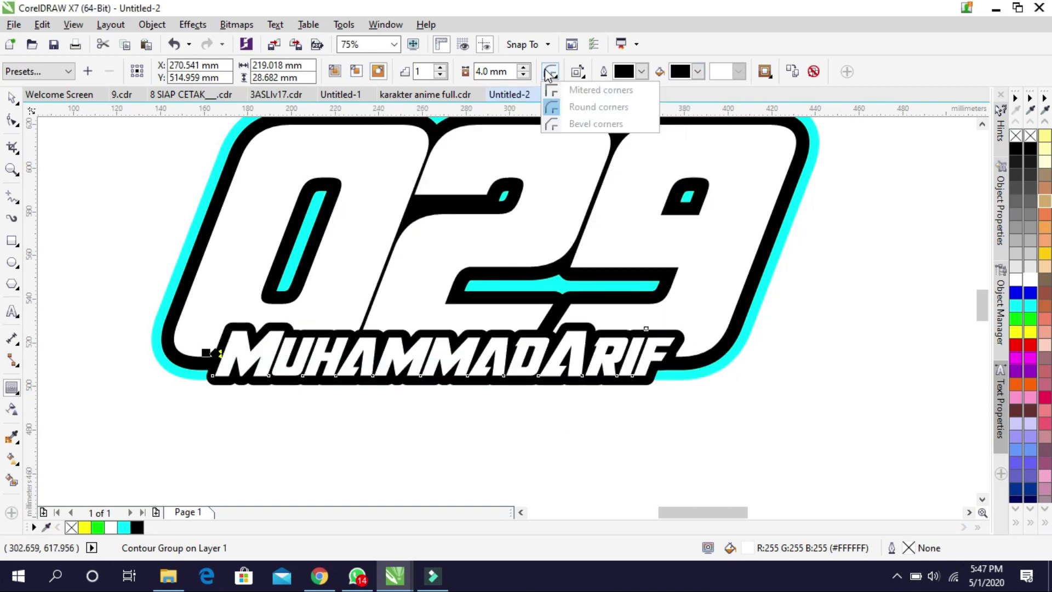
left_click(560, 90)
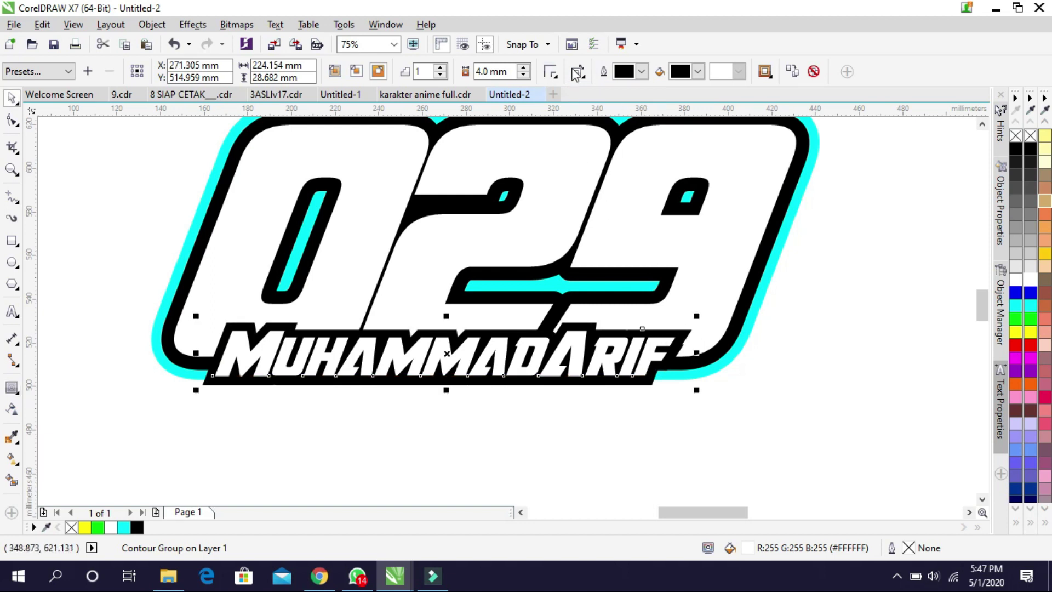
left_click(523, 74)
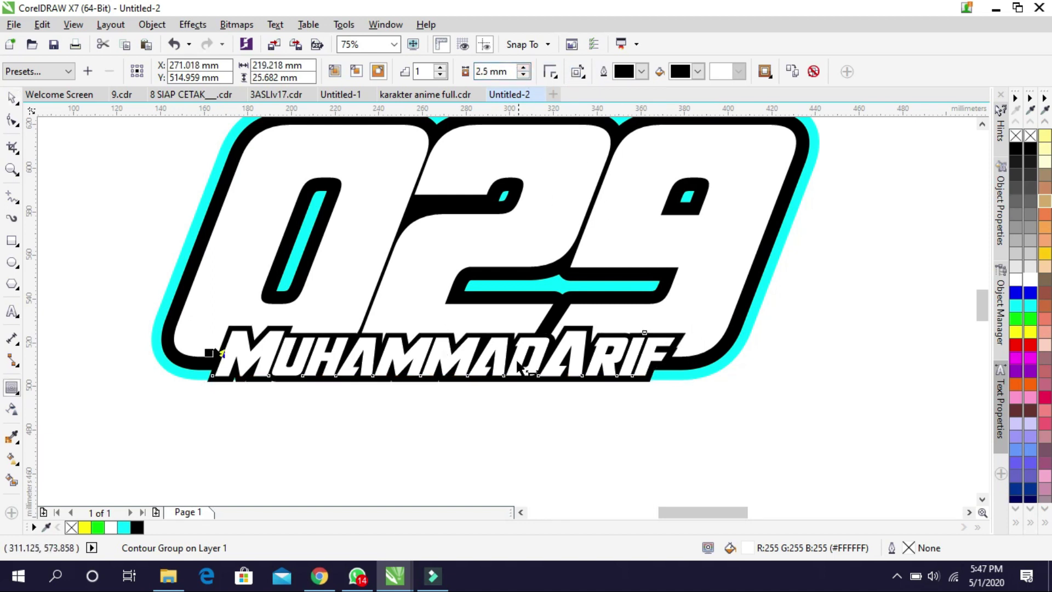
scroll(555, 342, "up", 2)
left_click(11, 97)
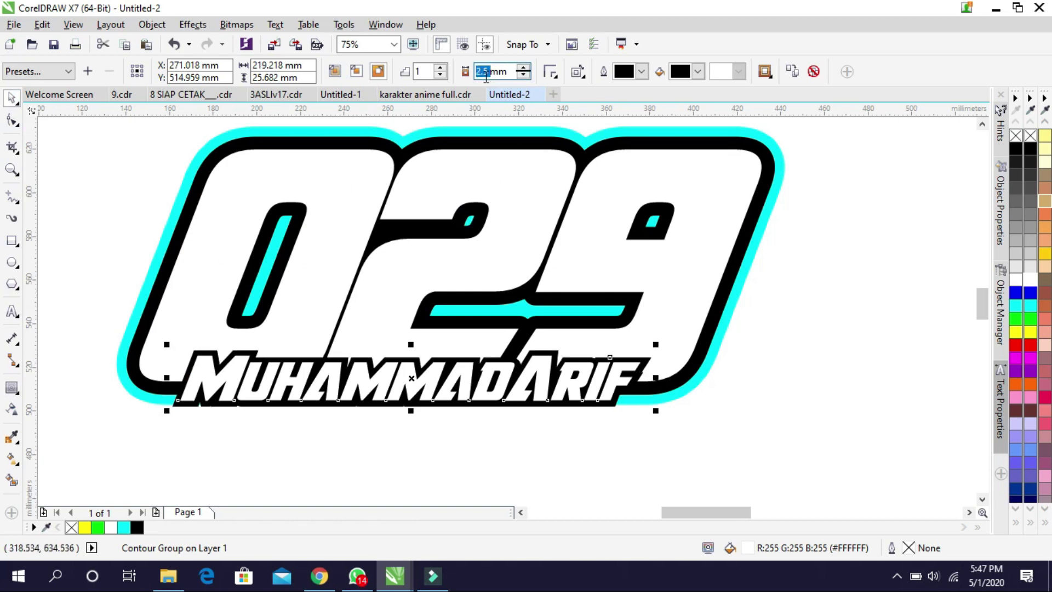
Give the name's contour a cyan fill and settle its offset at 7 mm
type("5")
key("Return")
left_click(698, 71)
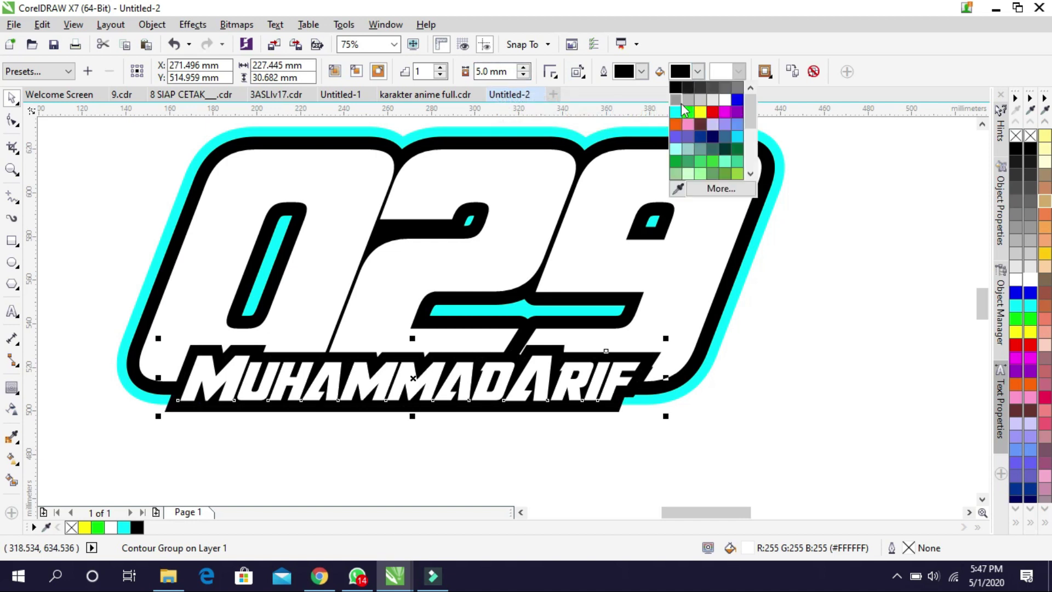
left_click(679, 108)
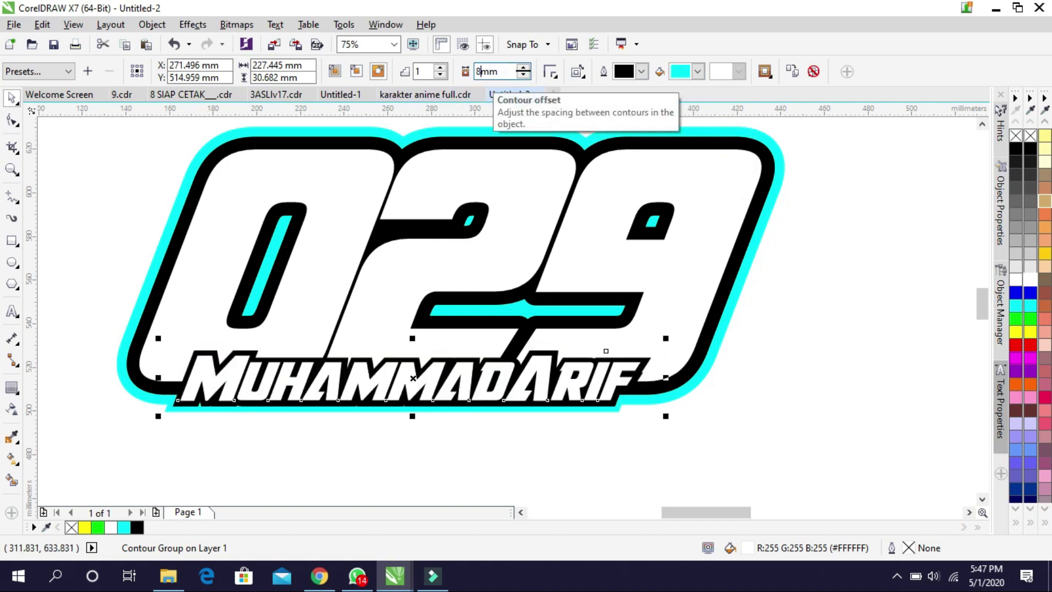
key("Return")
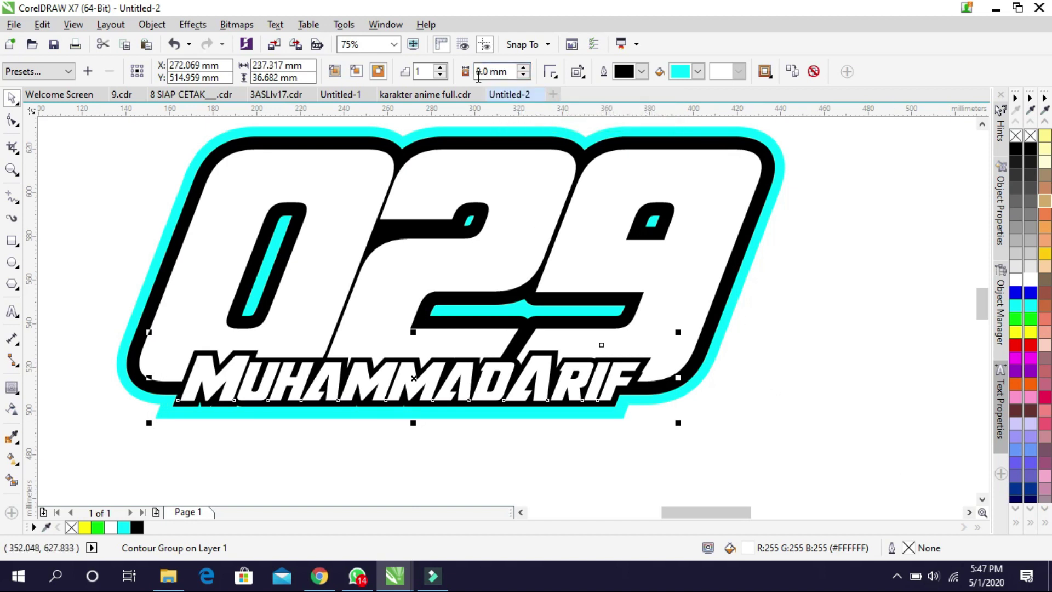
type("7")
key("Return")
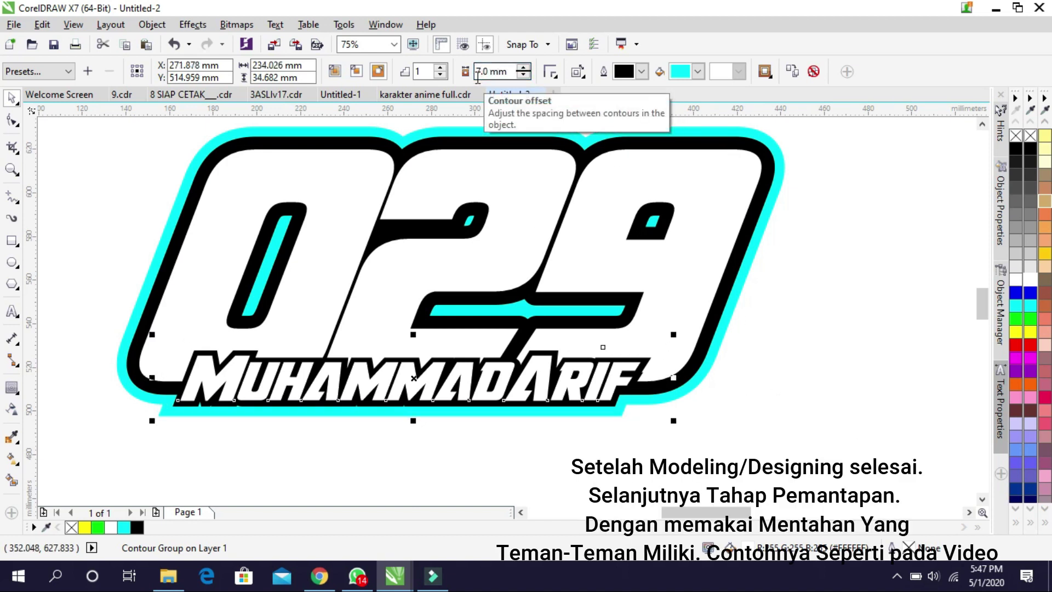
left_click(886, 360)
scroll(524, 370, "down", 1)
scroll(546, 329, "up", 1)
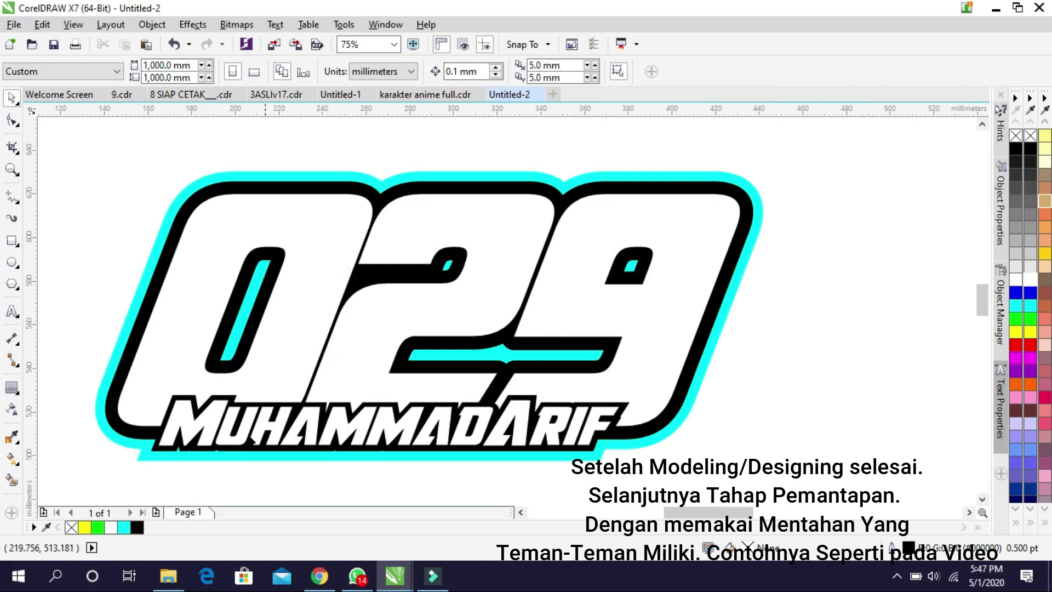
Marquee-select the name lettering and nudge it slightly right under 029
left_click_drag(109, 476, 652, 350)
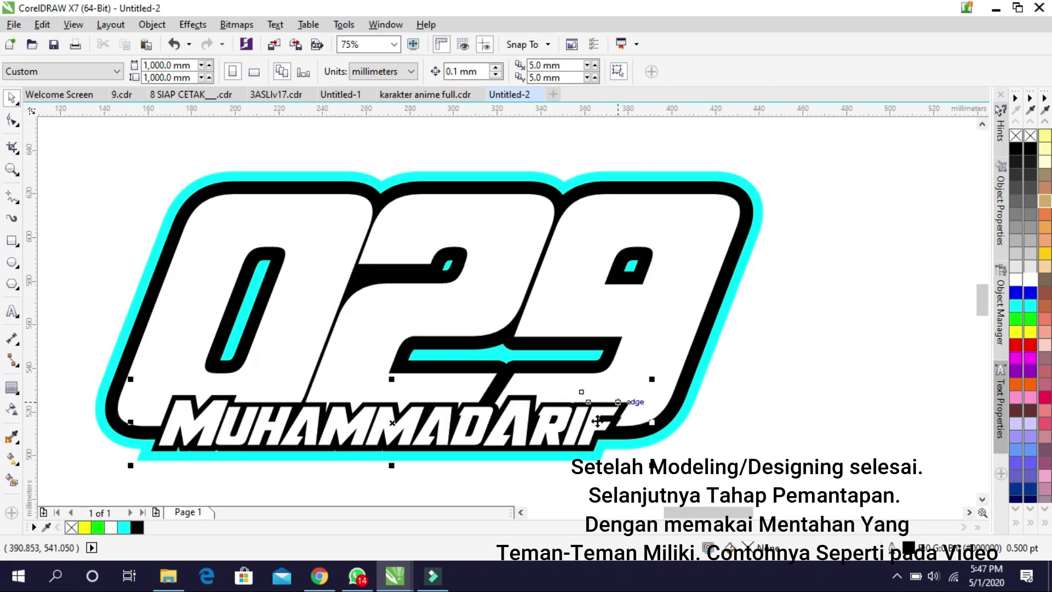
left_click_drag(604, 421, 607, 422)
left_click(787, 387)
scroll(497, 348, "down", 1)
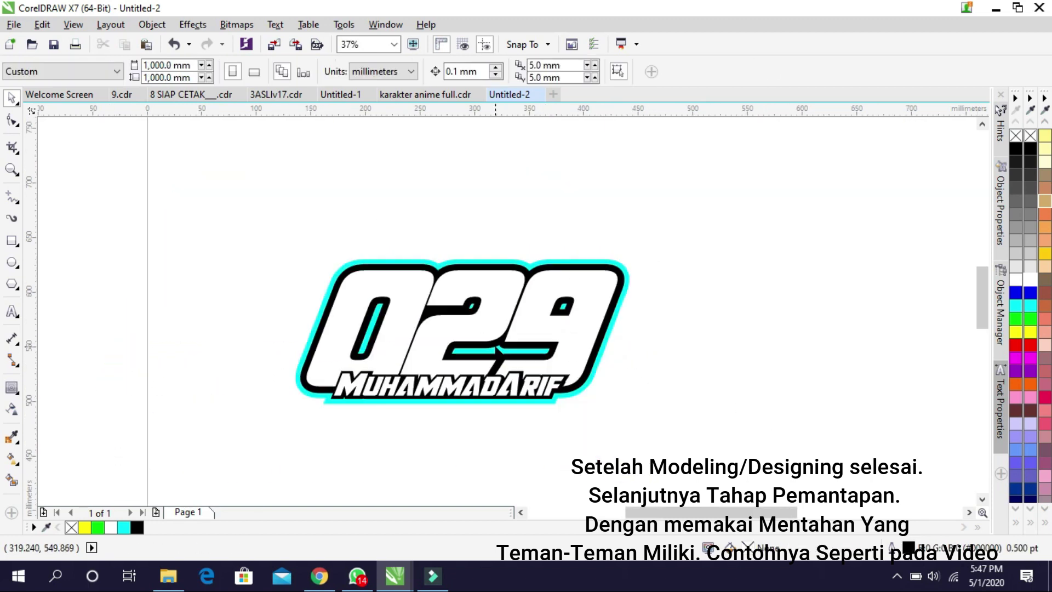
scroll(482, 363, "up", 1)
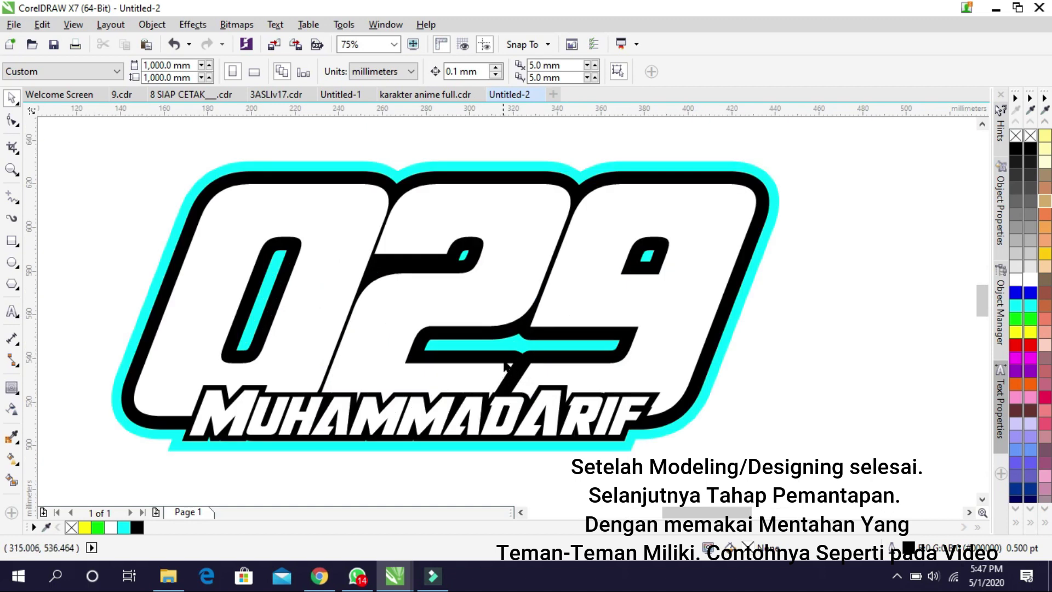
left_click(619, 442)
left_click(680, 445)
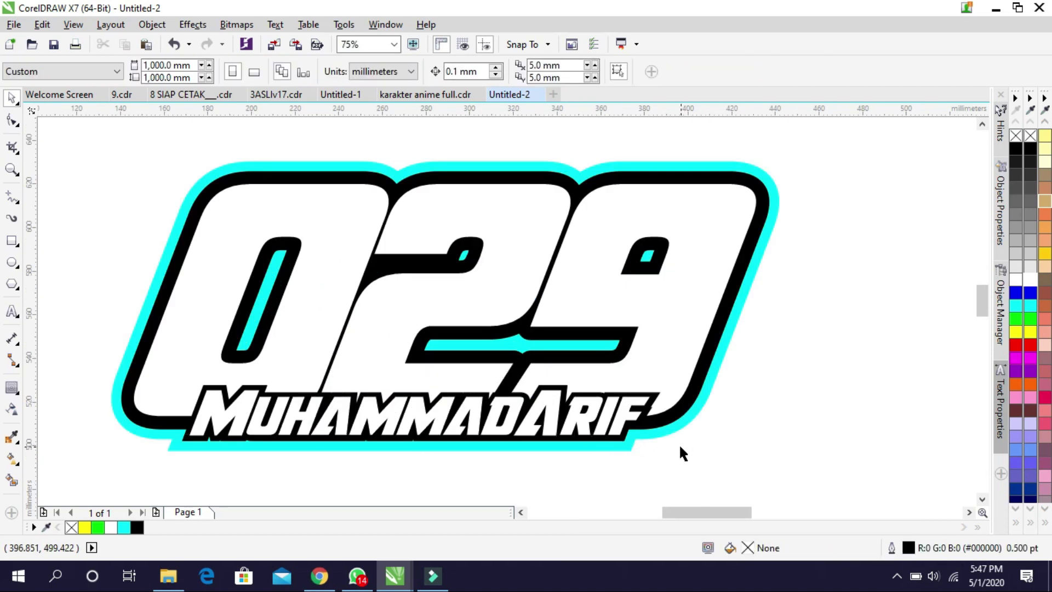
left_click(183, 574)
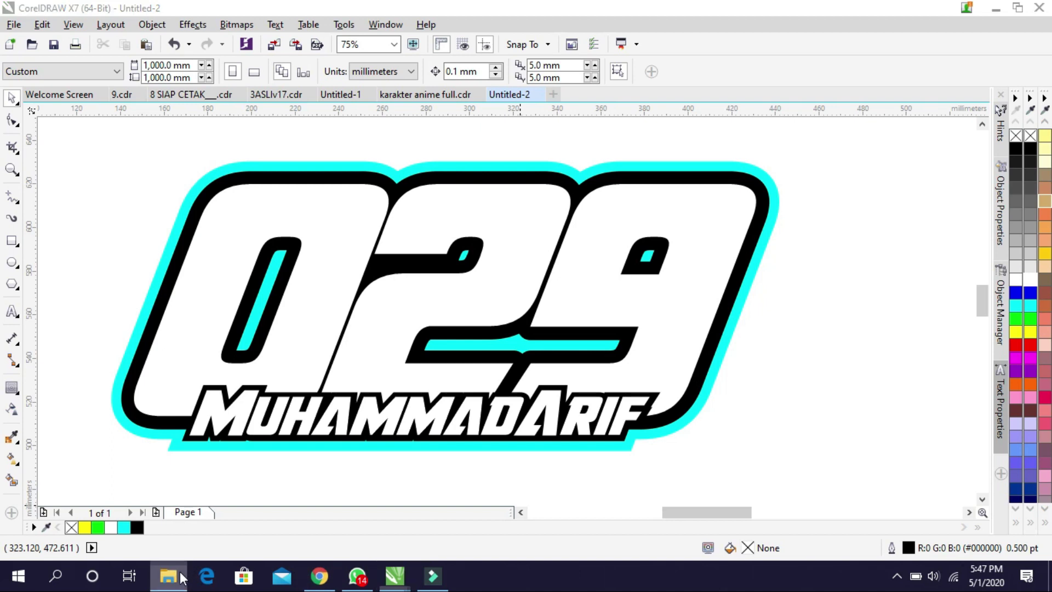
Browse the corel draw, background, background stiker and racing background pack folders for images
double_click(291, 194)
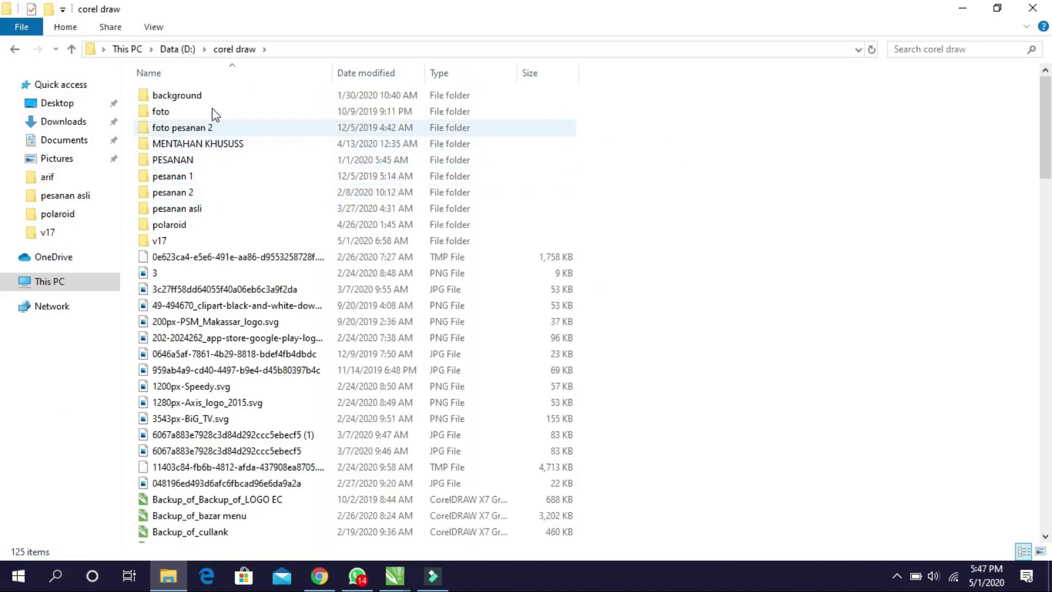
double_click(212, 96)
scroll(482, 236, "down", 5)
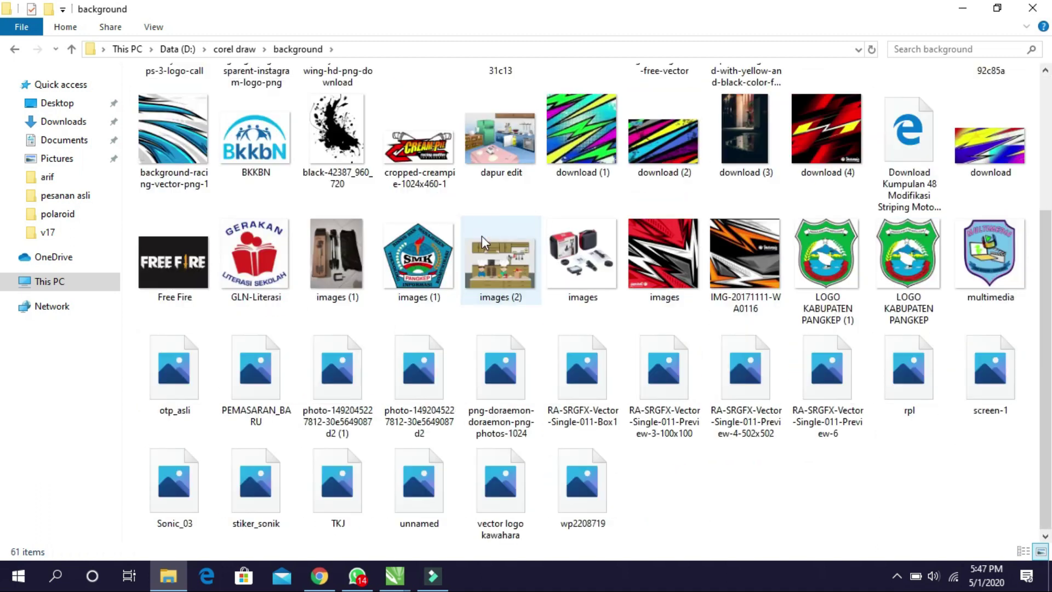
scroll(528, 288, "up", 5)
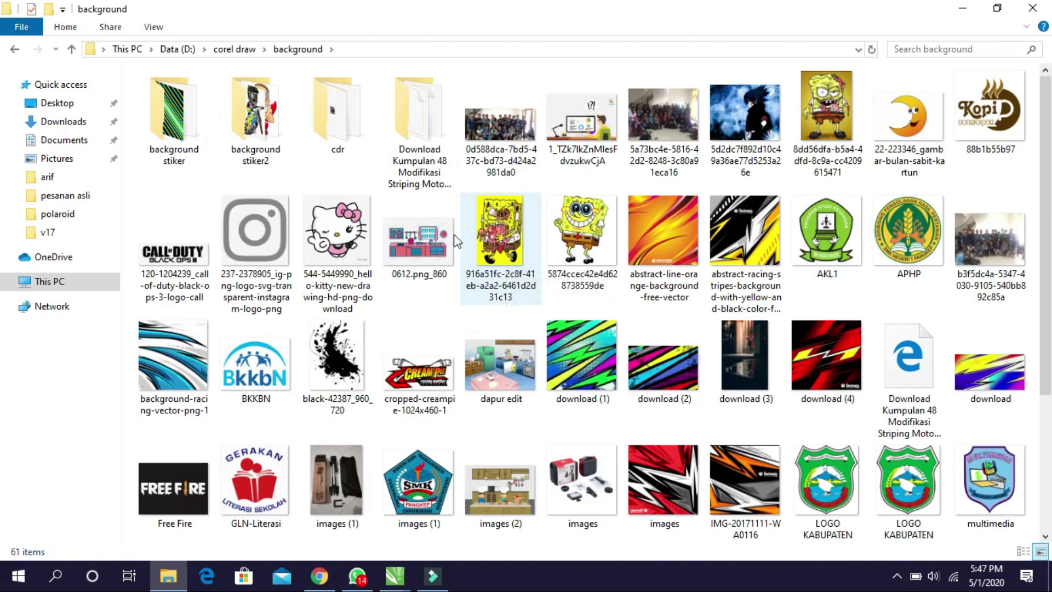
double_click(175, 124)
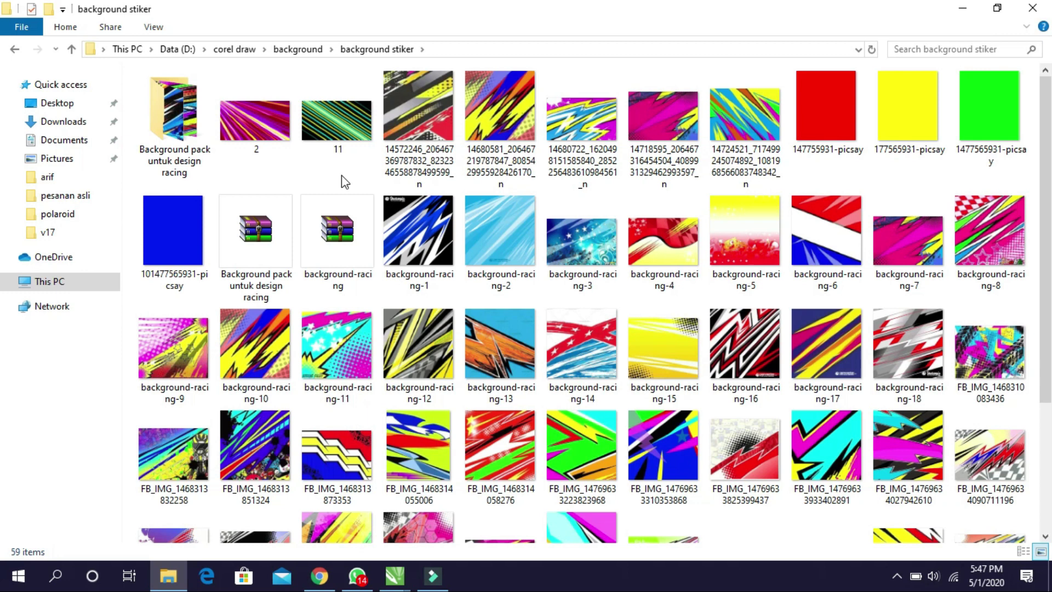
scroll(340, 176, "down", 5)
scroll(341, 176, "up", 5)
double_click(195, 127)
scroll(225, 127, "down", 5)
scroll(286, 138, "up", 5)
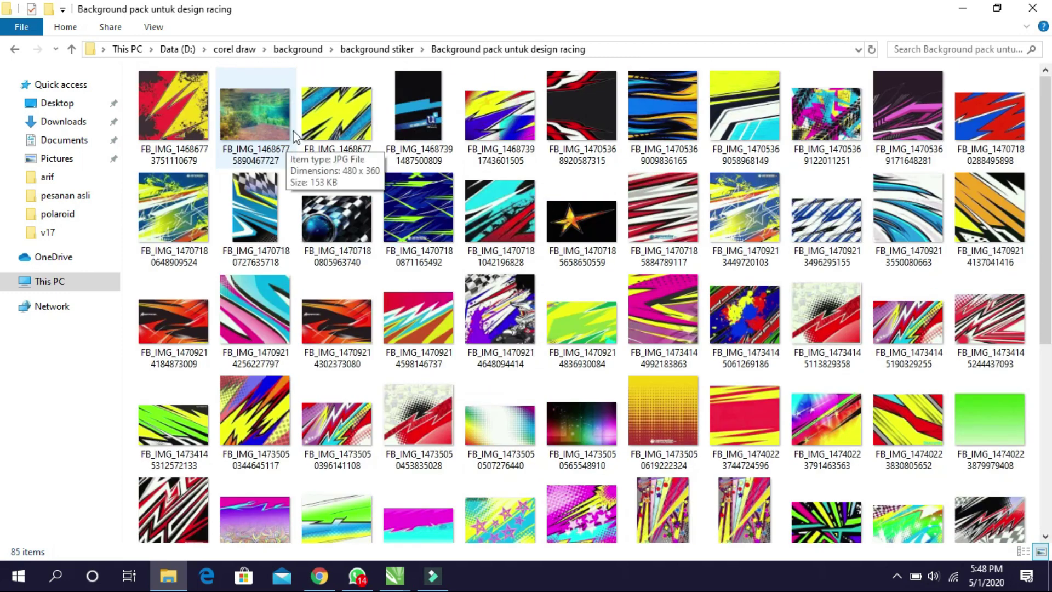
Go back to background stiker2 and look through its subfolders before returning to it
left_click(8, 50)
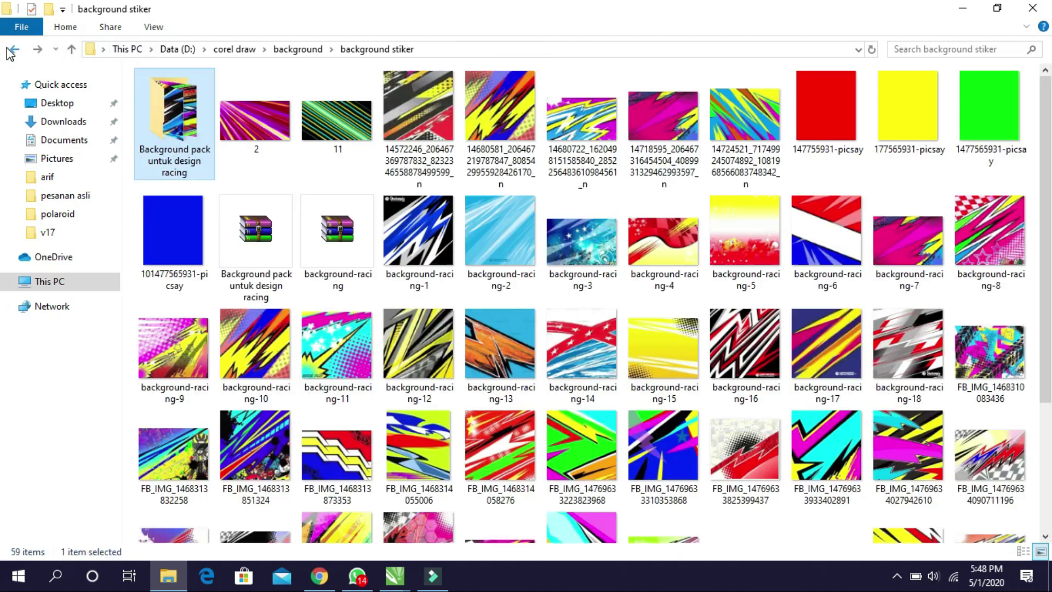
left_click(12, 49)
double_click(241, 101)
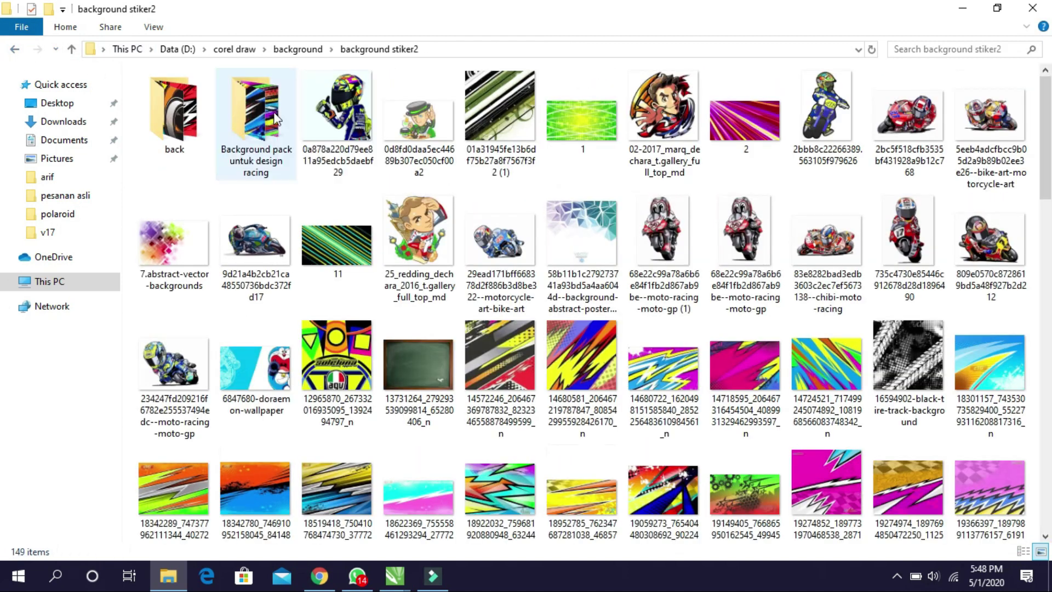
scroll(442, 154, "down", 10)
scroll(441, 148, "up", 10)
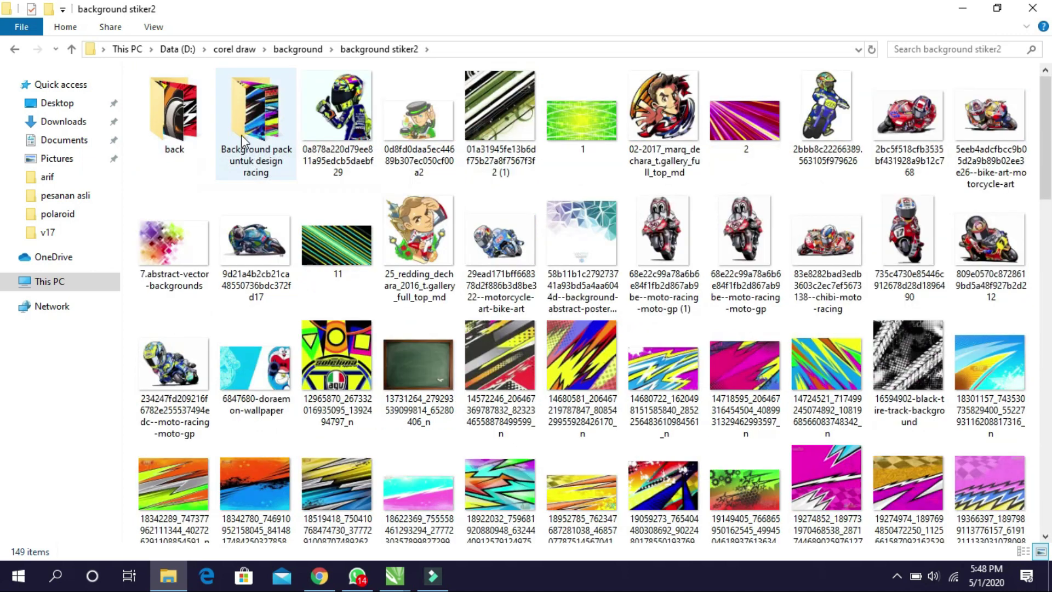
double_click(241, 135)
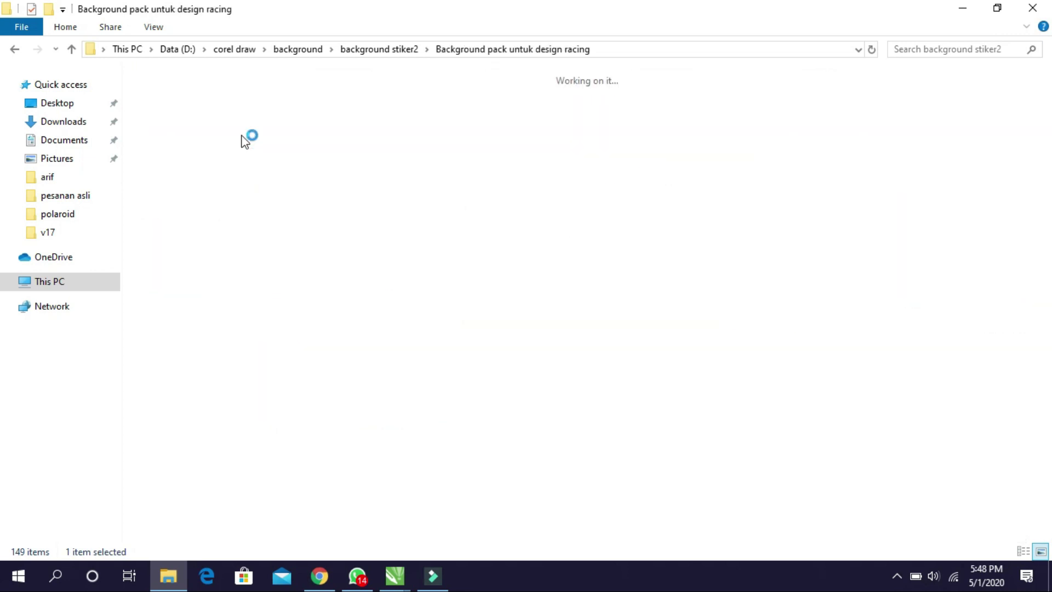
scroll(368, 172, "down", 10)
scroll(291, 142, "up", 10)
left_click(15, 48)
double_click(193, 132)
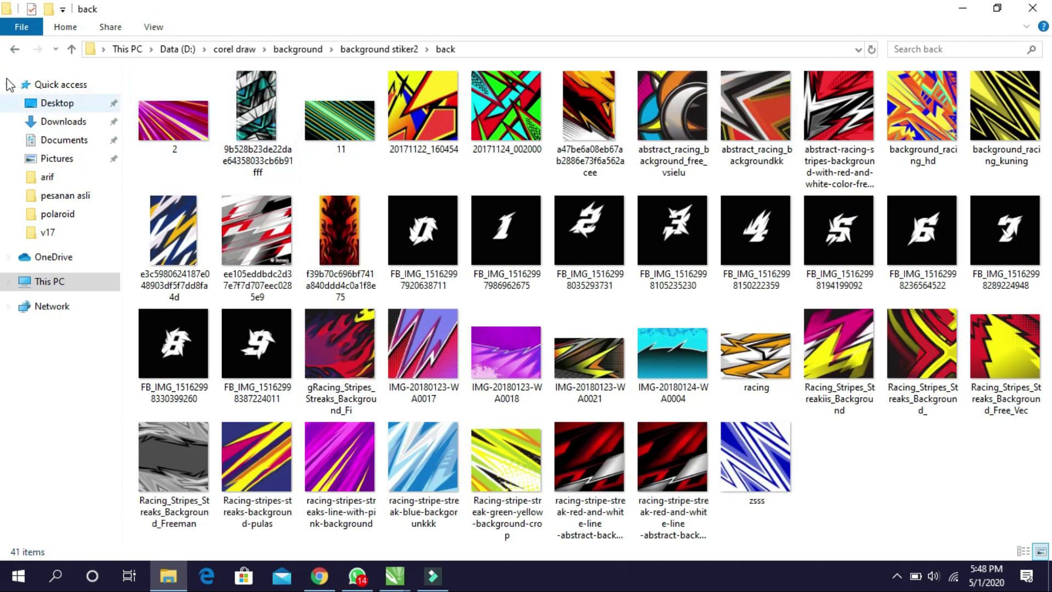
left_click(15, 50)
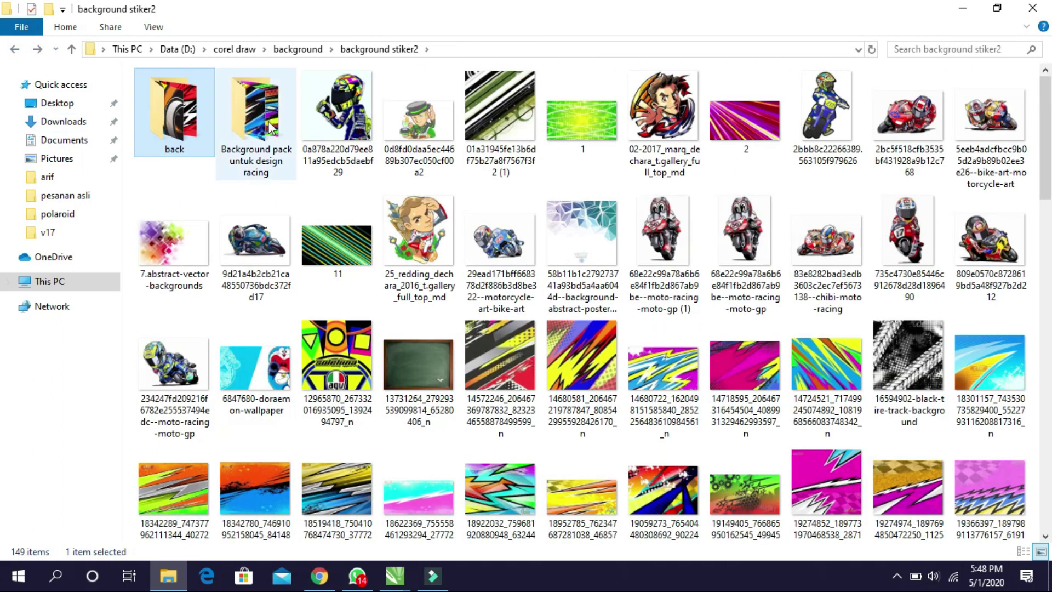
Drag the cyan-and-orange 18922032 stripe JPG from background stiker2 into CorelDRAW
scroll(496, 378, "down", 3)
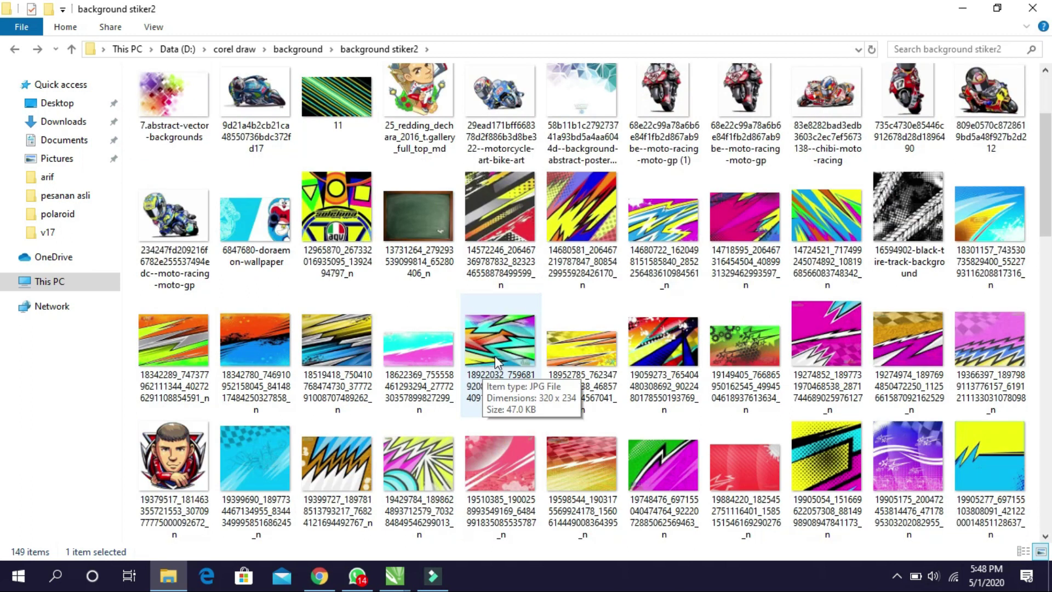
left_click(500, 373)
left_click_drag(500, 373, 772, 383)
Enlarge the dropped stripe image to about 136 × 100 mm and move it beside the 029 artwork
scroll(825, 400, "up", 2)
scroll(611, 327, "up", 2)
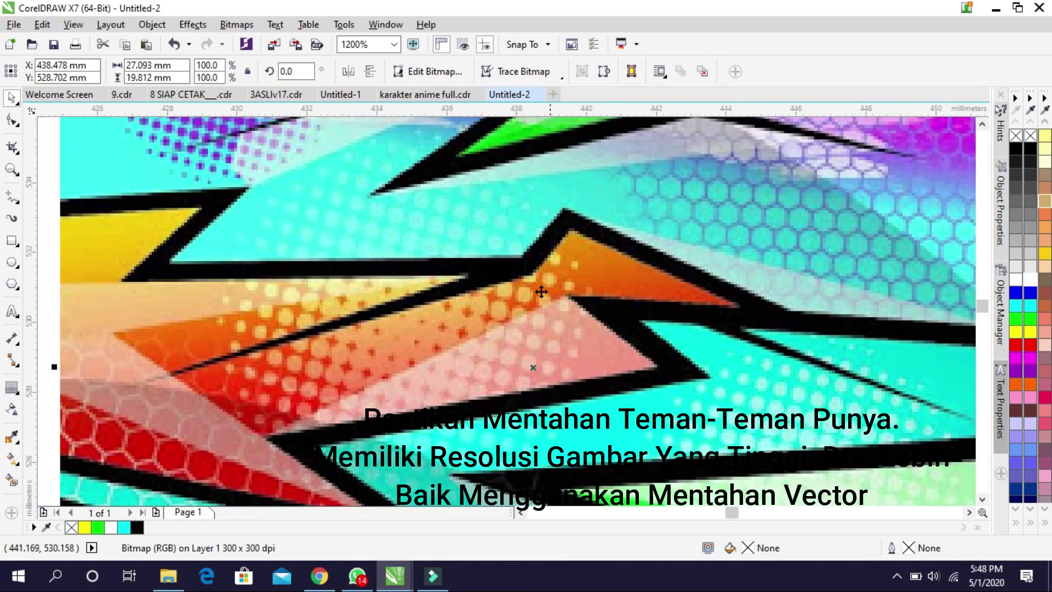
scroll(554, 296, "down", 6)
left_click_drag(602, 340, 767, 425)
scroll(595, 356, "down", 1)
left_click_drag(563, 323, 676, 320)
scroll(676, 320, "up", 1)
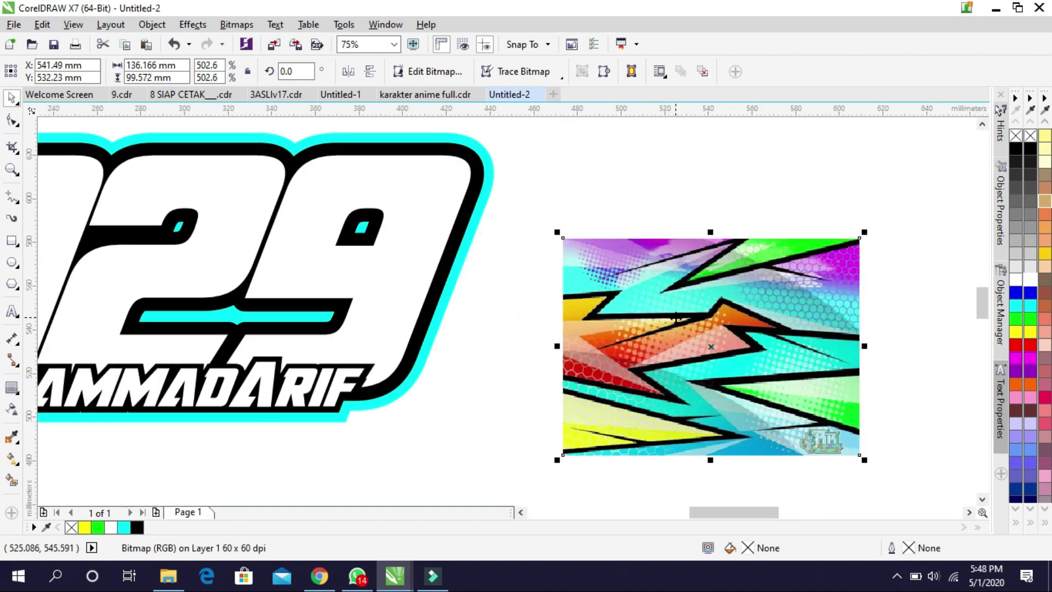
PowerClip the stripe image inside the 029 number, undo it, and begin PowerClip Inside again
right_click(678, 317)
left_click(705, 136)
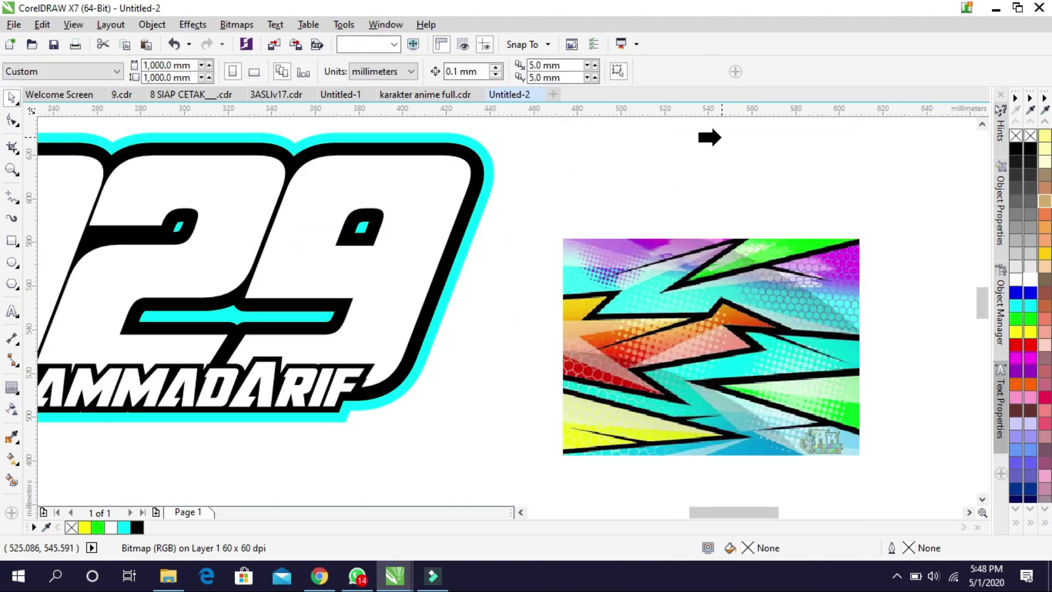
left_click(234, 252)
scroll(289, 282, "down", 2)
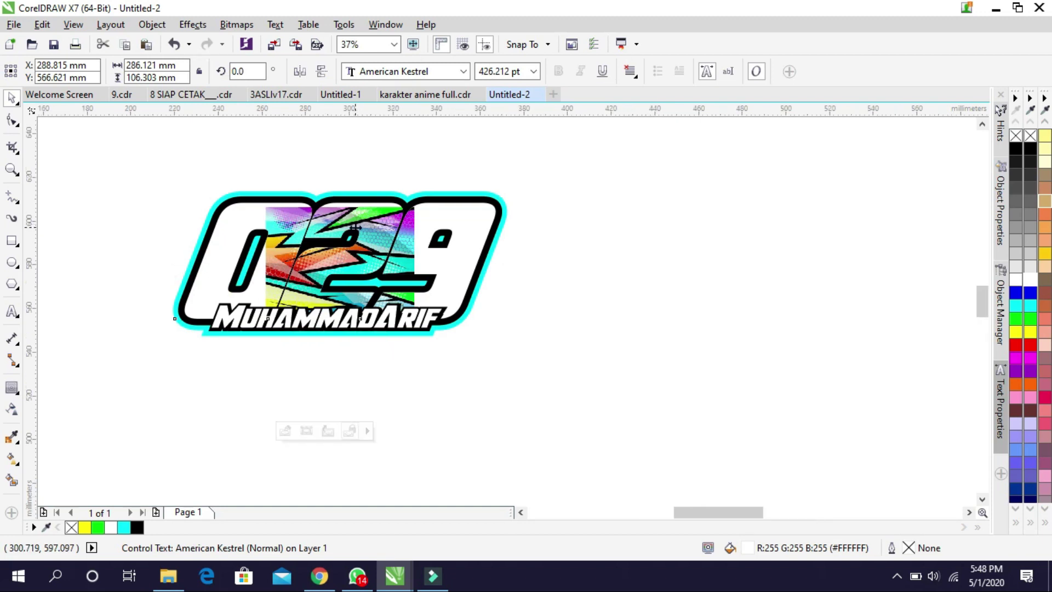
scroll(356, 227, "up", 1)
key("ctrl+z")
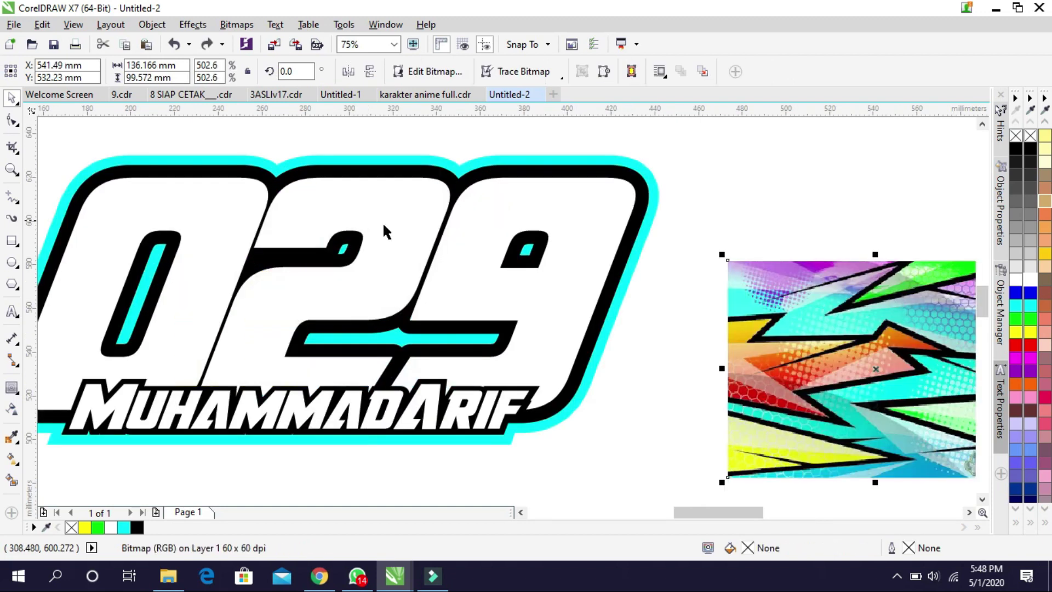
scroll(369, 227, "down", 1)
right_click(627, 270)
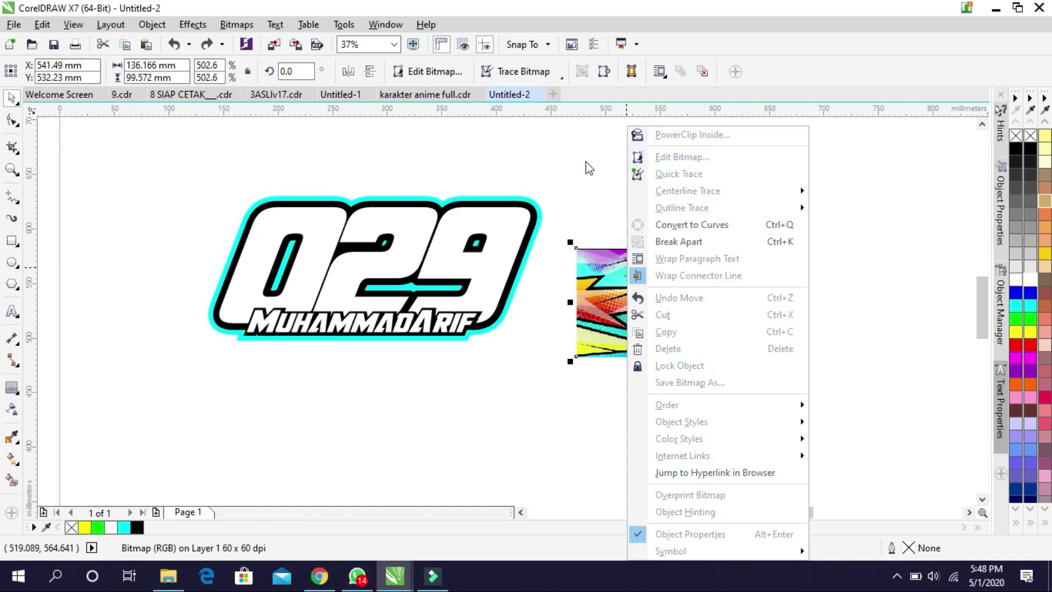
left_click(636, 135)
Clip the stripe into 029, then edit the PowerClip to stretch the bitmap taller and wider
left_click(417, 234)
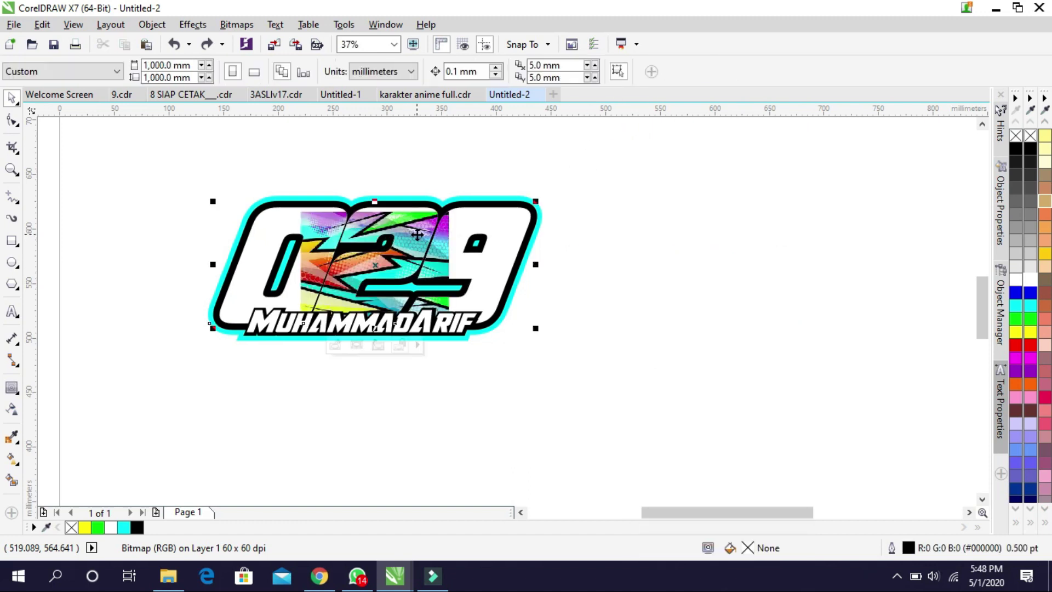
scroll(346, 226, "up", 2)
right_click(382, 160)
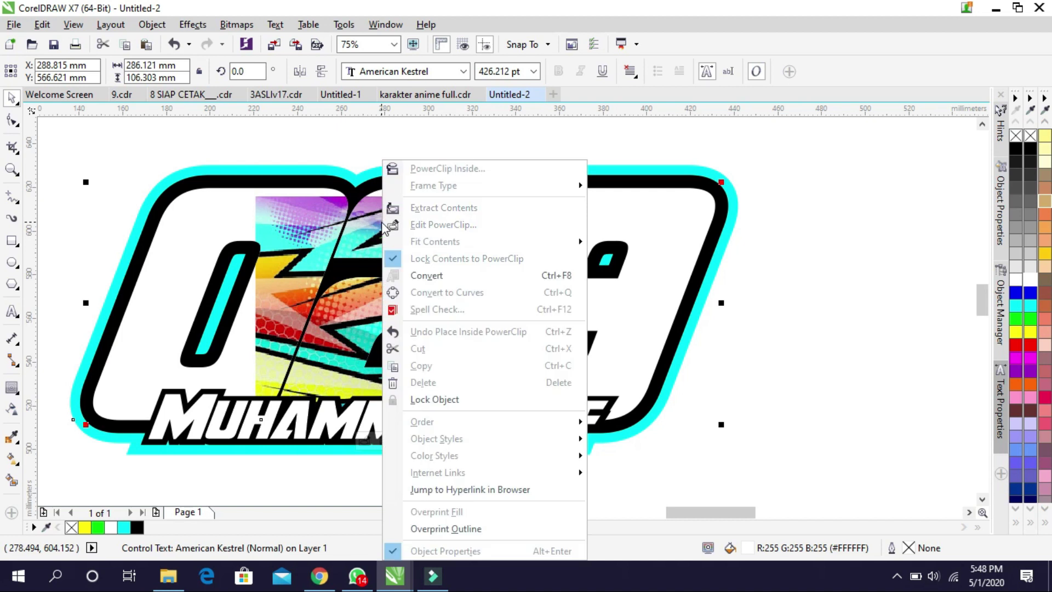
left_click(426, 222)
left_click(397, 197)
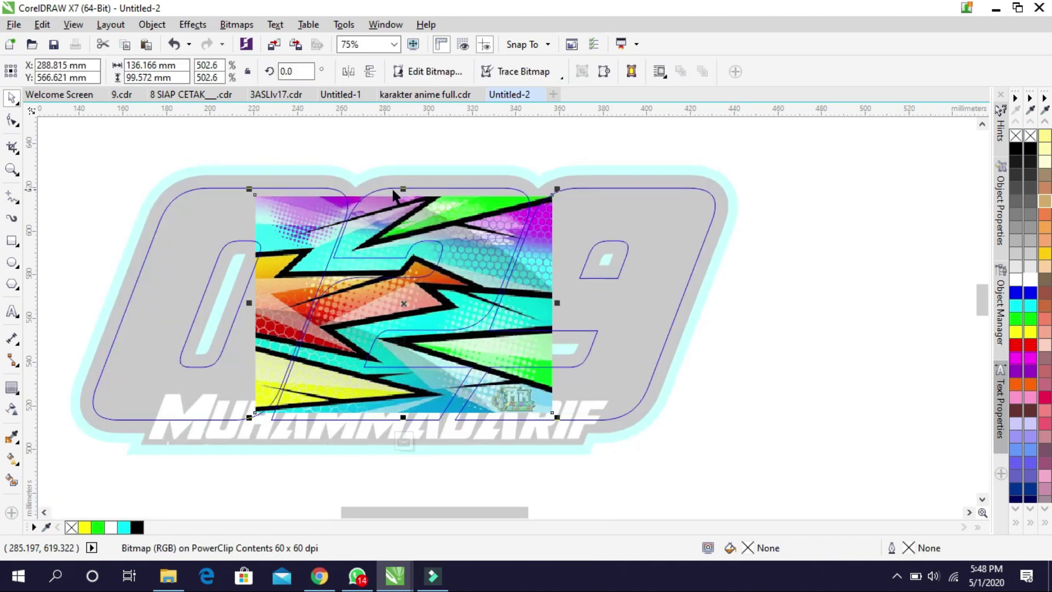
left_click_drag(404, 193, 410, 176)
left_click_drag(560, 302, 727, 331)
left_click(777, 293, "ctrl")
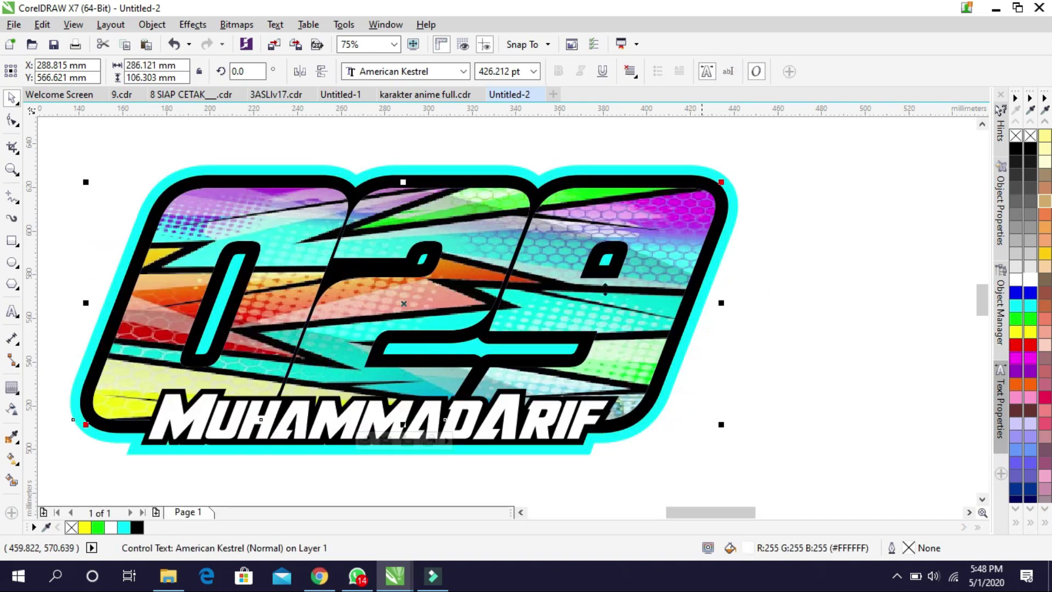
Reselect the 029 number artwork and switch to the Contour tool
scroll(430, 282, "down", 1)
scroll(372, 251, "up", 1)
left_click(428, 170)
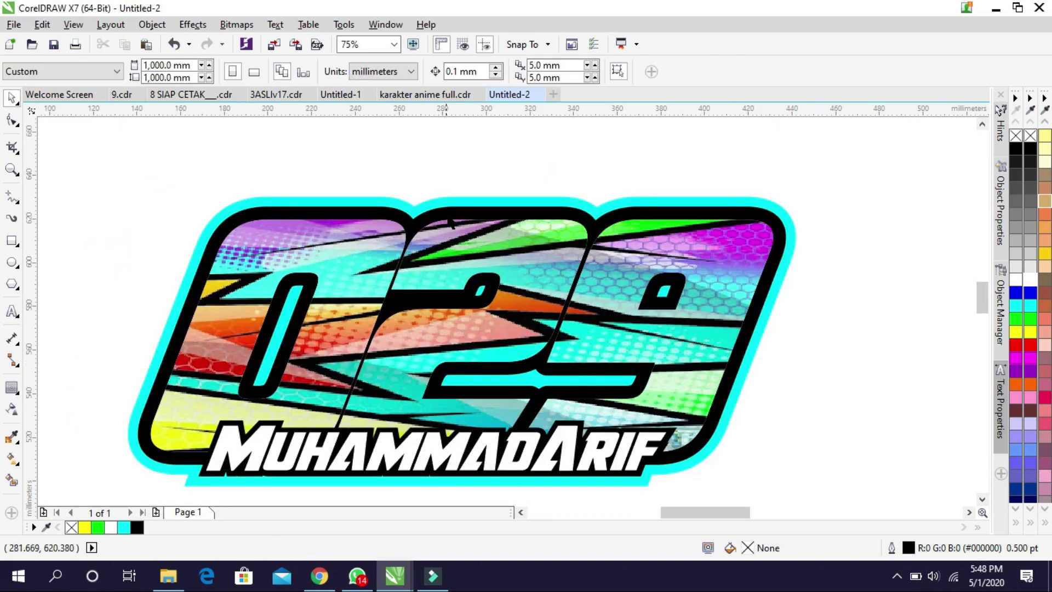
left_click(449, 230)
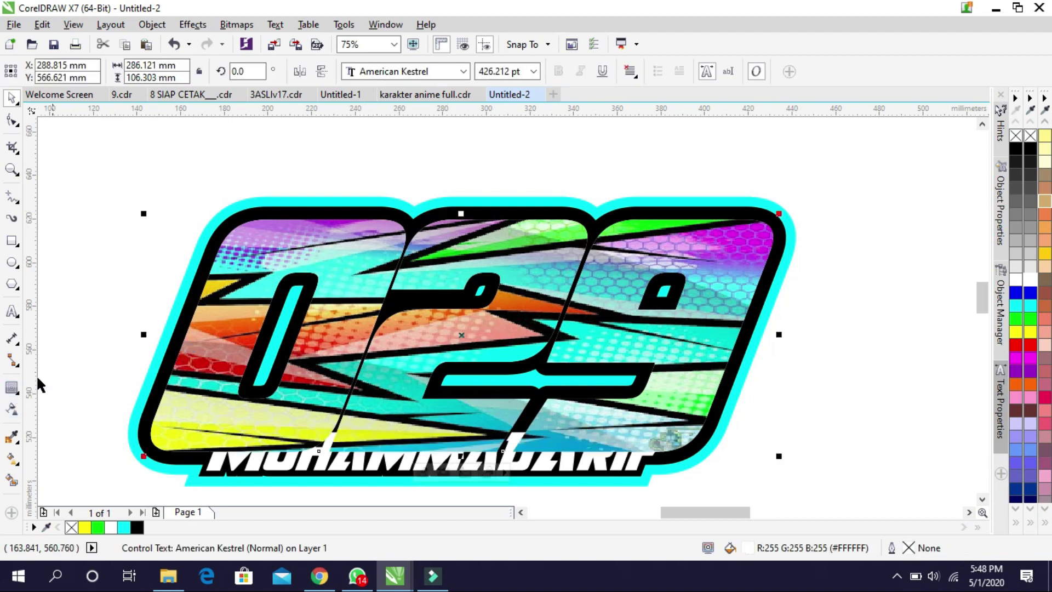
left_click(12, 388)
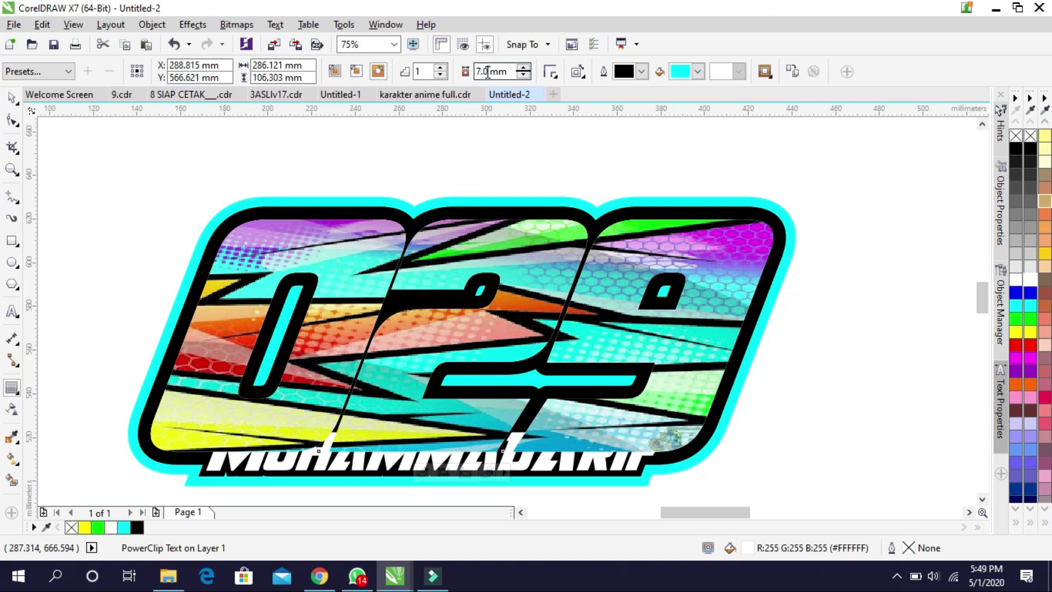
Apply a 2 mm contour offset to the 029 digits with a white contour fill
type("2")
key("Return")
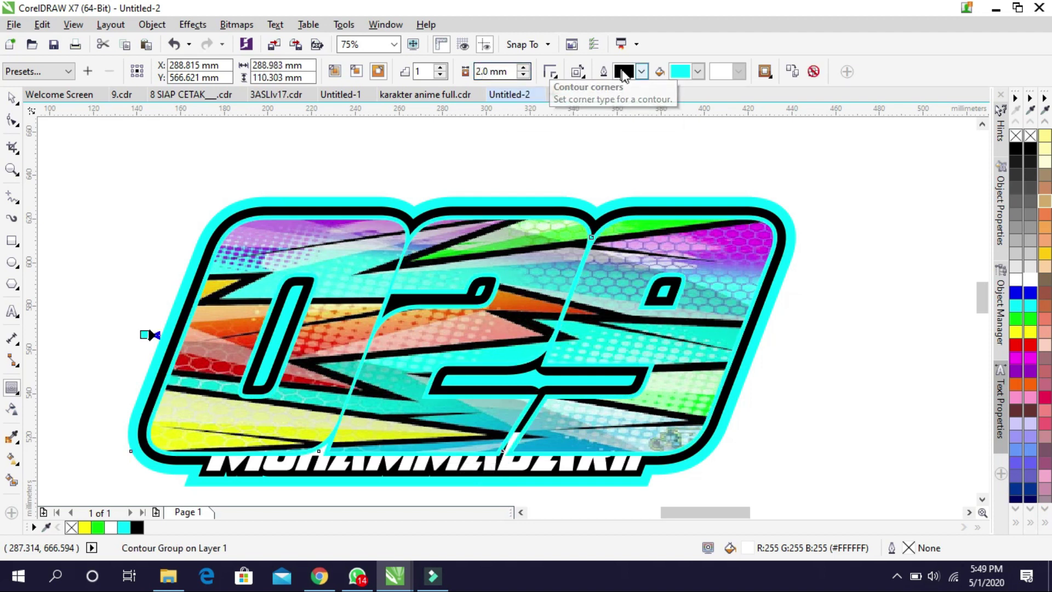
left_click(697, 73)
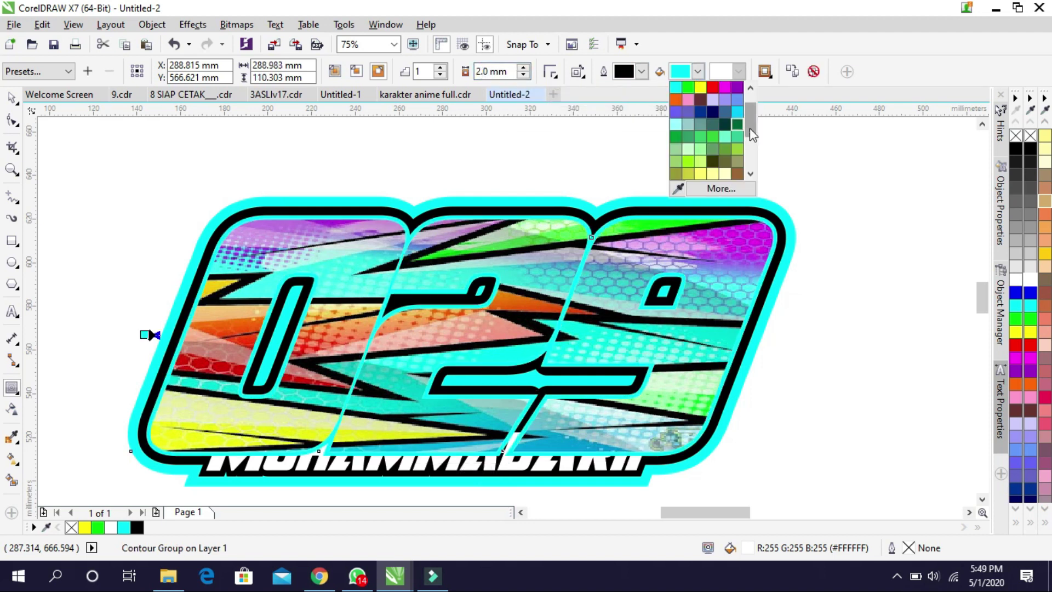
scroll(750, 127, "up", 2)
left_click(732, 93)
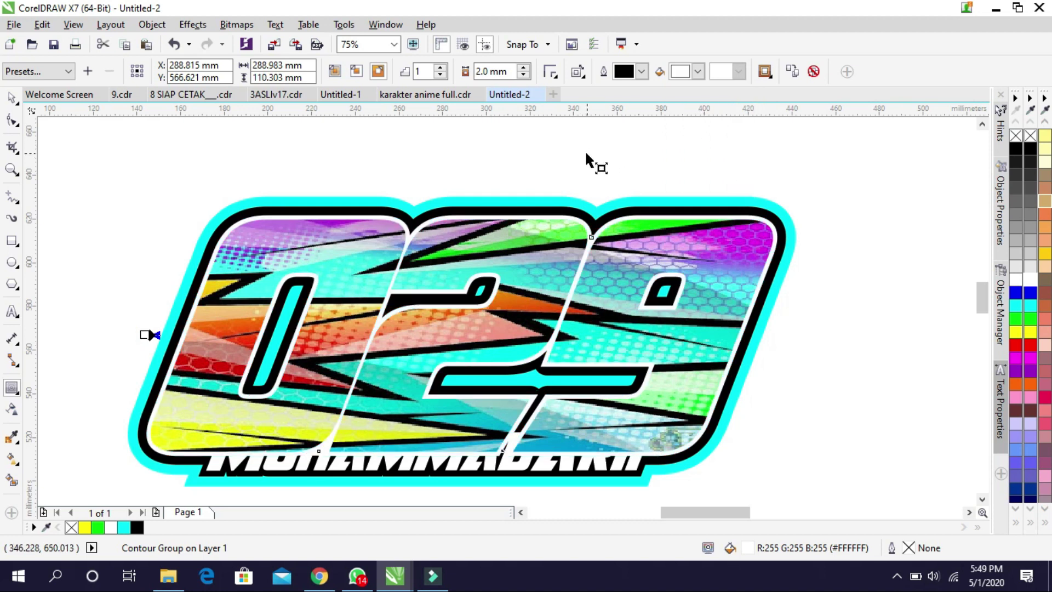
scroll(559, 340, "down", 1)
scroll(554, 263, "up", 1)
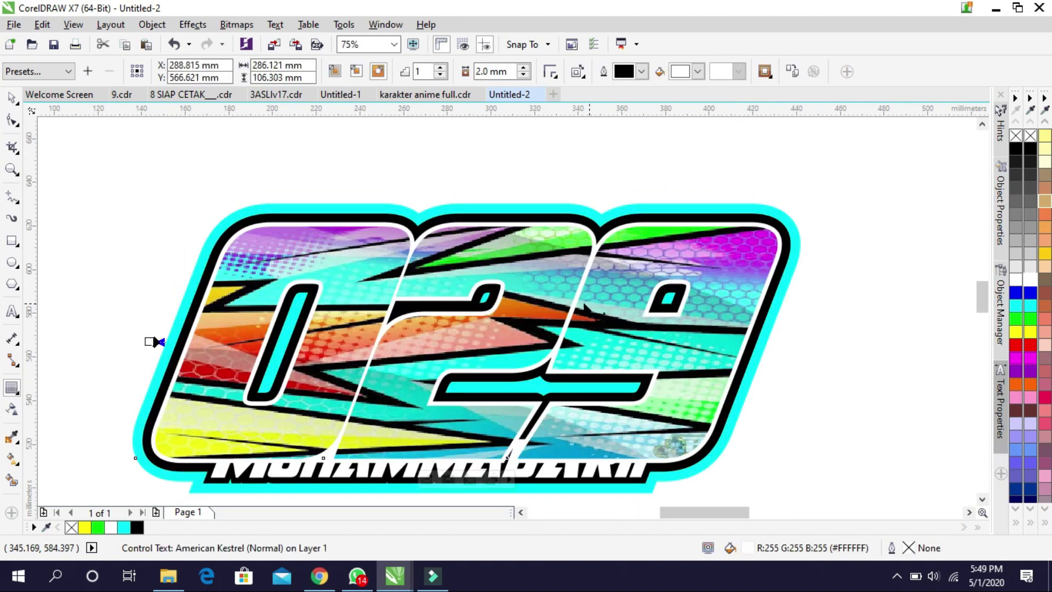
left_click(9, 100)
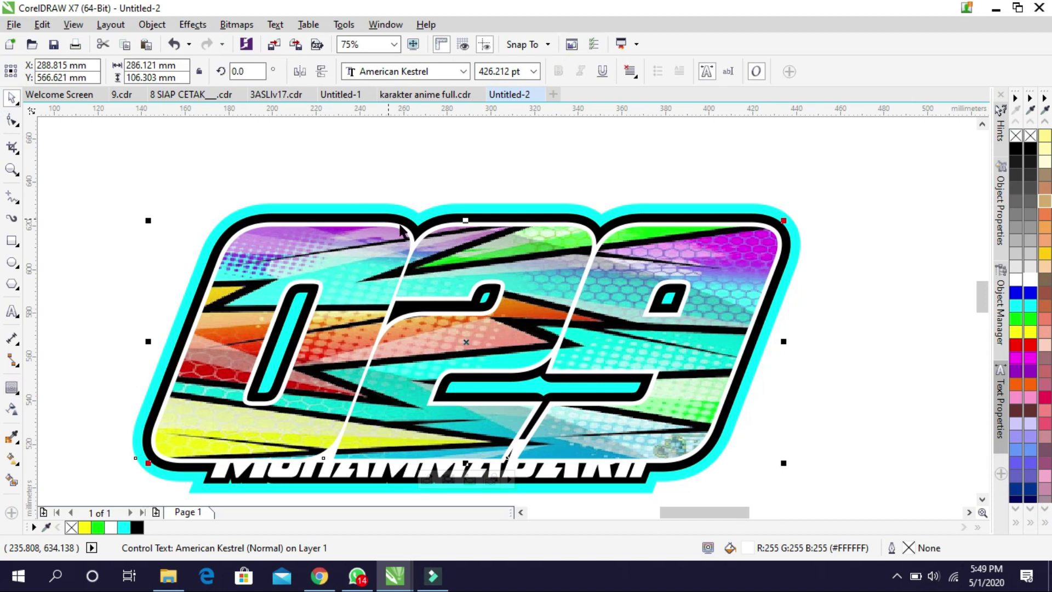
Bring the name text to the front with Ctrl+Home so it shows over the 029 number
right_click(540, 267)
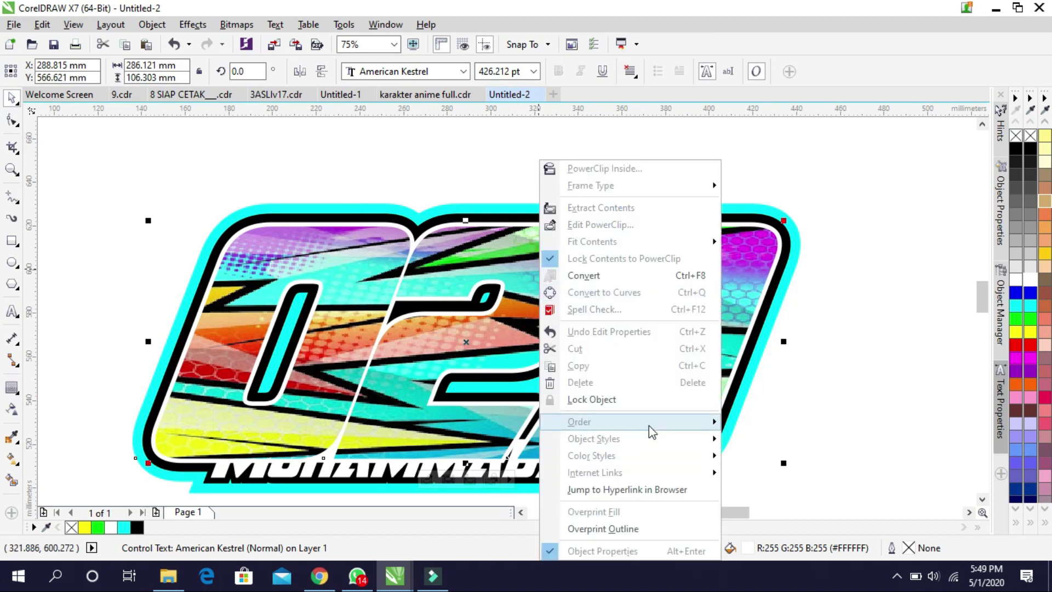
mouse_move(649, 423)
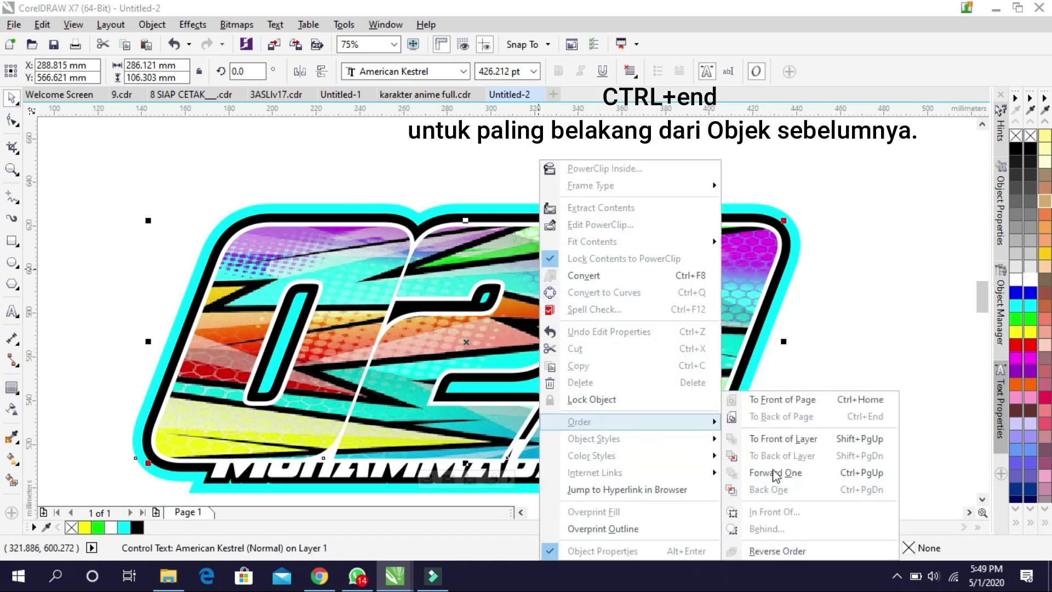
left_click(869, 316)
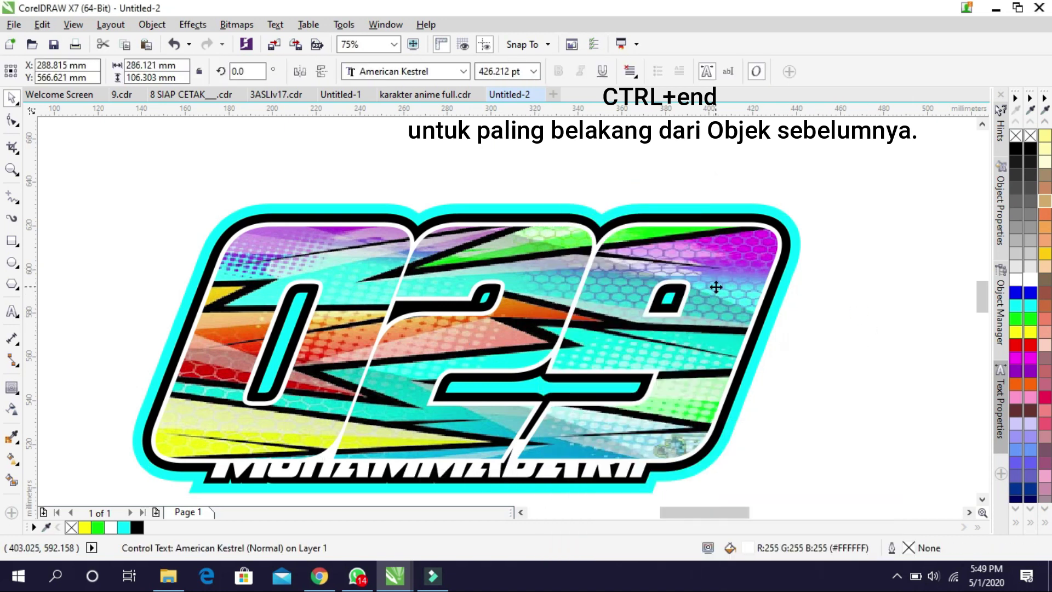
key("ctrl+Home")
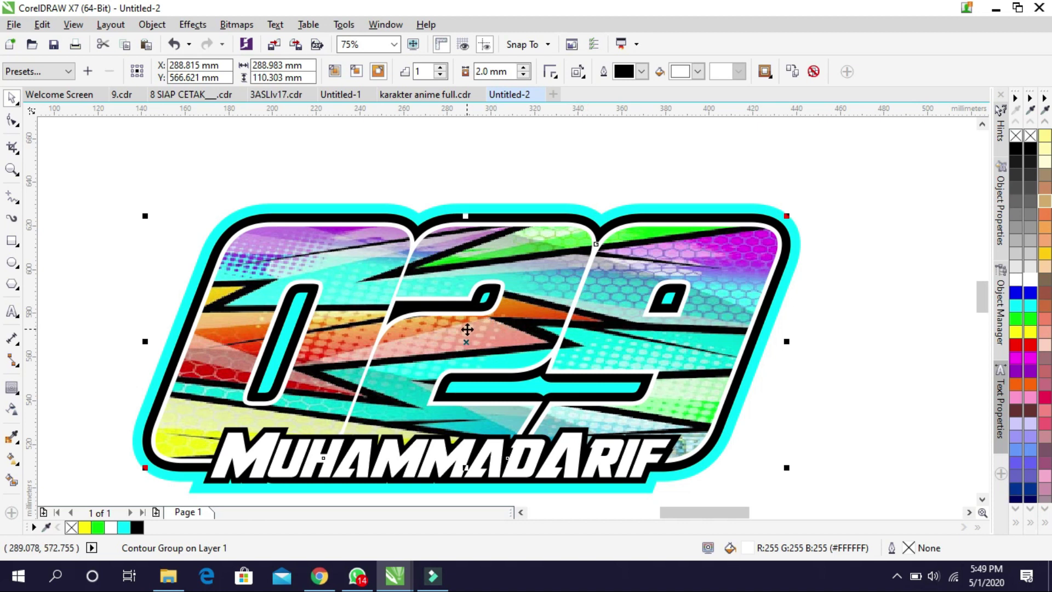
left_click(504, 181)
scroll(498, 193, "down", 1)
scroll(539, 246, "up", 1)
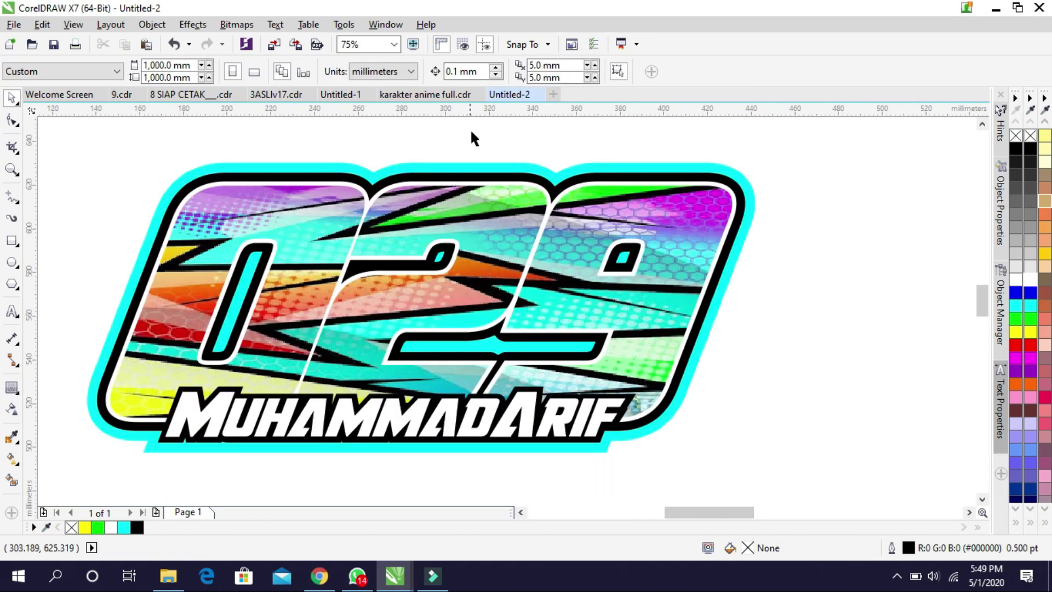
In karakter anime full.cdr, select the mushroom-hat character, then return to the Untitled-2 tab
left_click(406, 95)
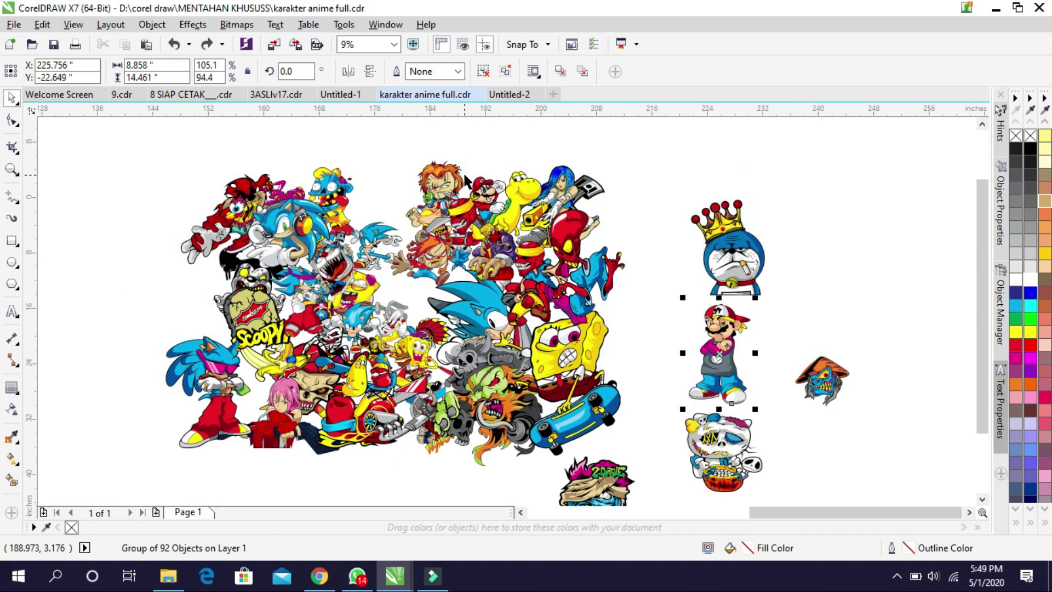
scroll(482, 274, "down", 1)
scroll(479, 277, "up", 4)
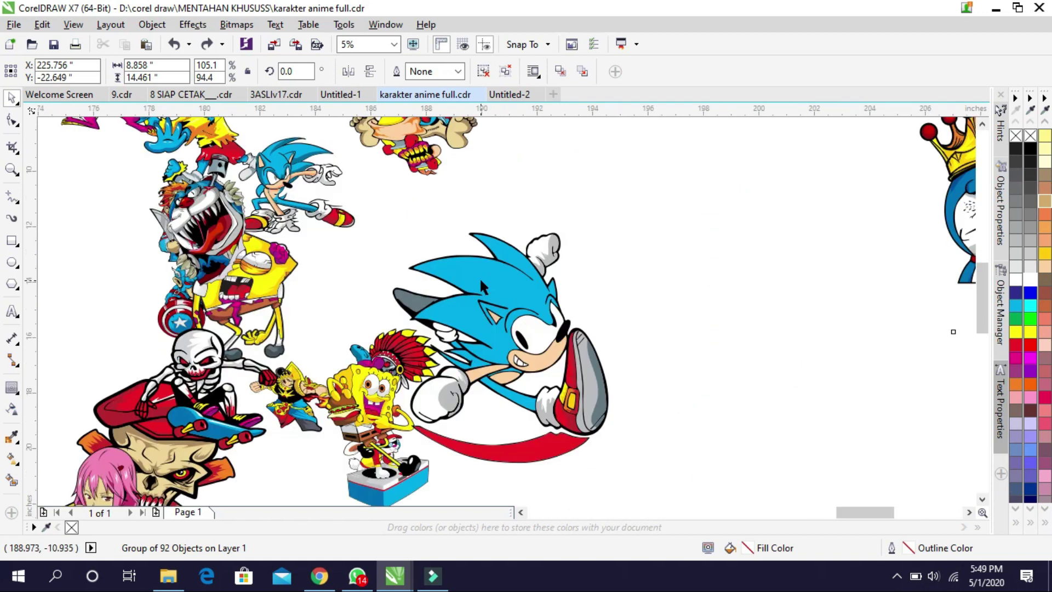
scroll(486, 285, "up", 8)
scroll(495, 314, "down", 8)
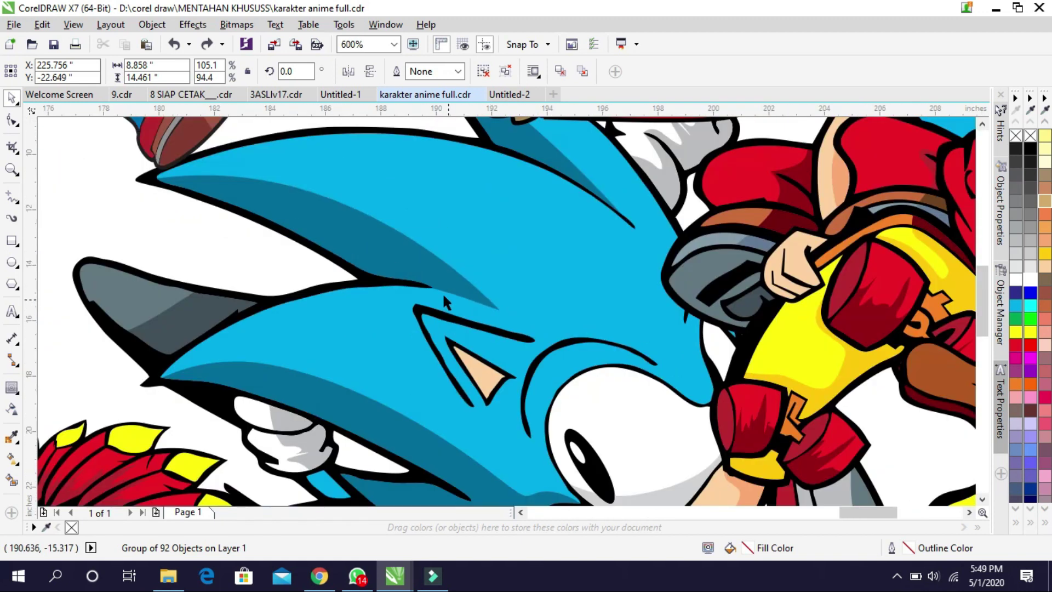
scroll(420, 277, "down", 3)
scroll(478, 271, "up", 1)
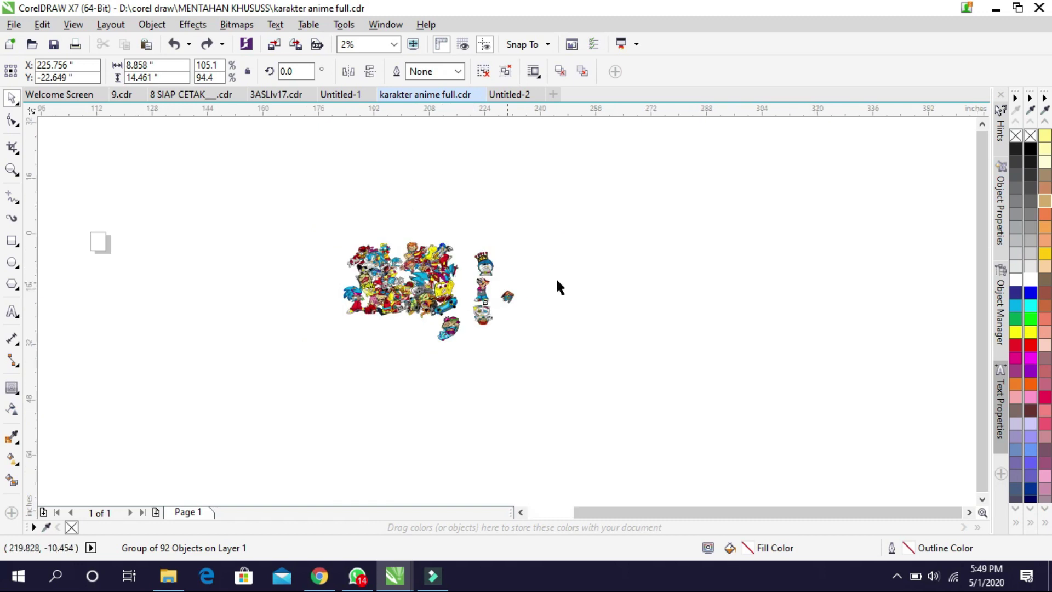
left_click(556, 276)
scroll(530, 336, "up", 1)
left_click(587, 323)
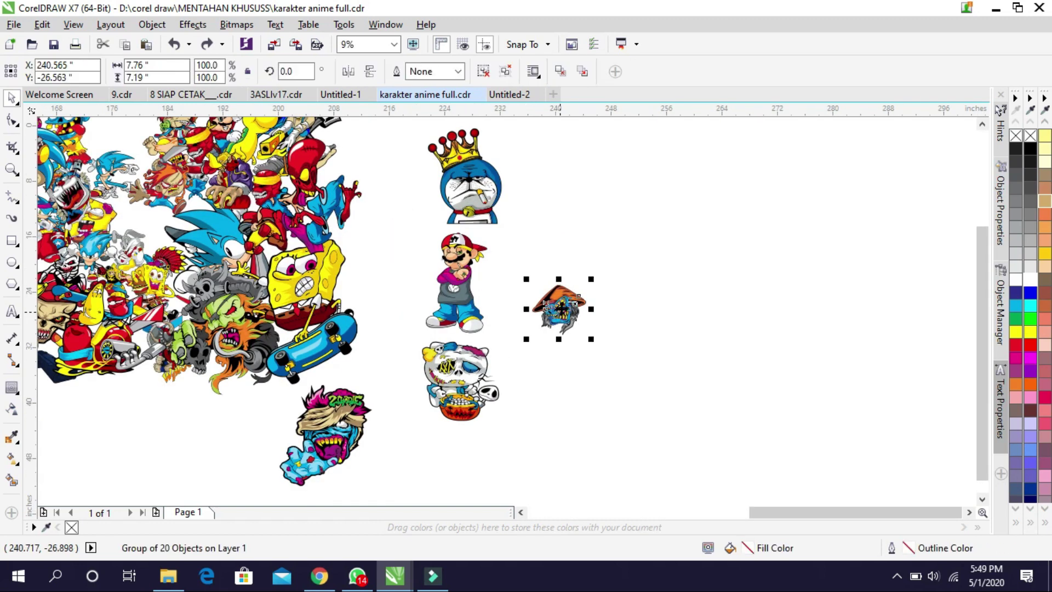
scroll(586, 323, "up", 2)
scroll(585, 323, "down", 1)
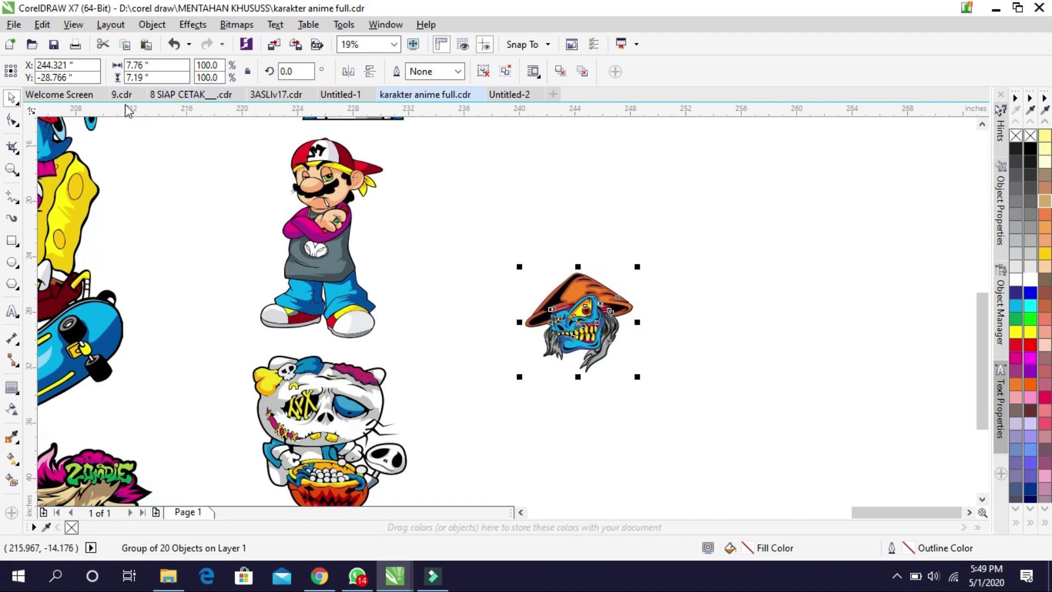
left_click(503, 98)
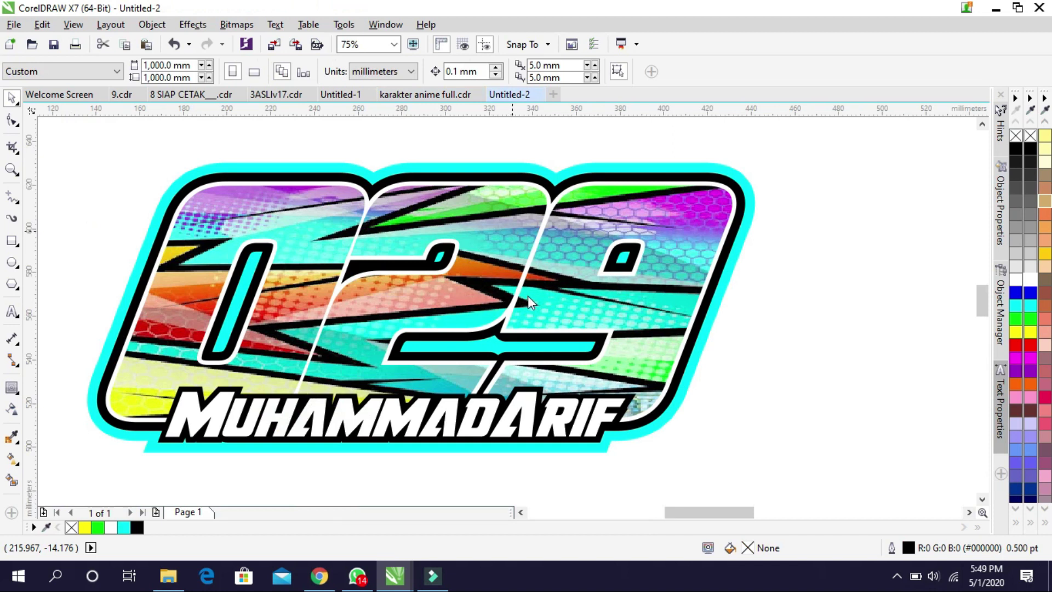
Paste the mushroom-hat character, dismiss the boundary warning, and drag it onto the page
scroll(527, 295, "down", 4)
left_click(548, 311)
scroll(608, 317, "down", 3)
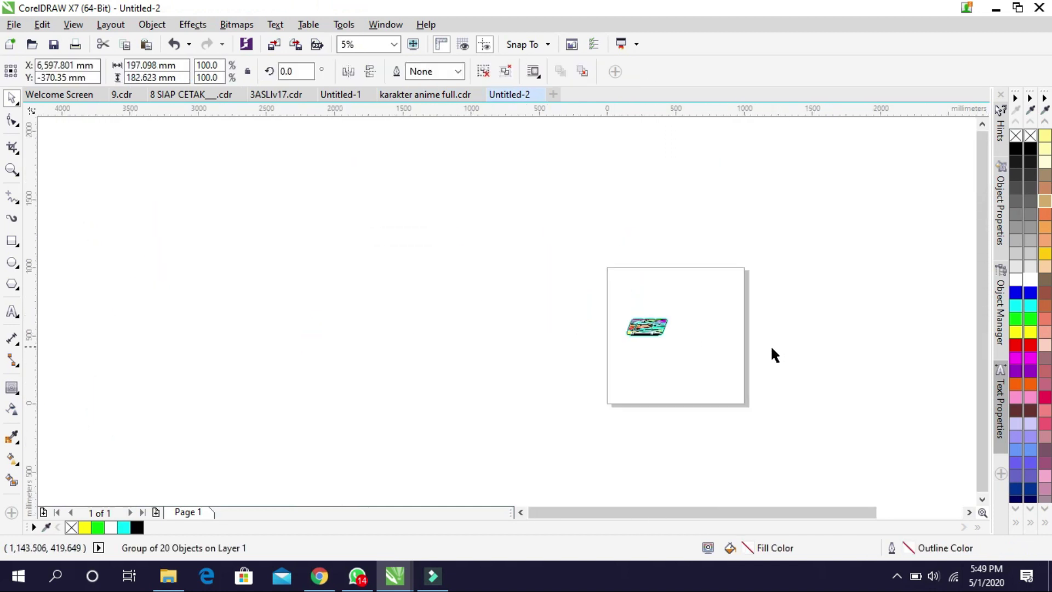
scroll(775, 355, "down", 2)
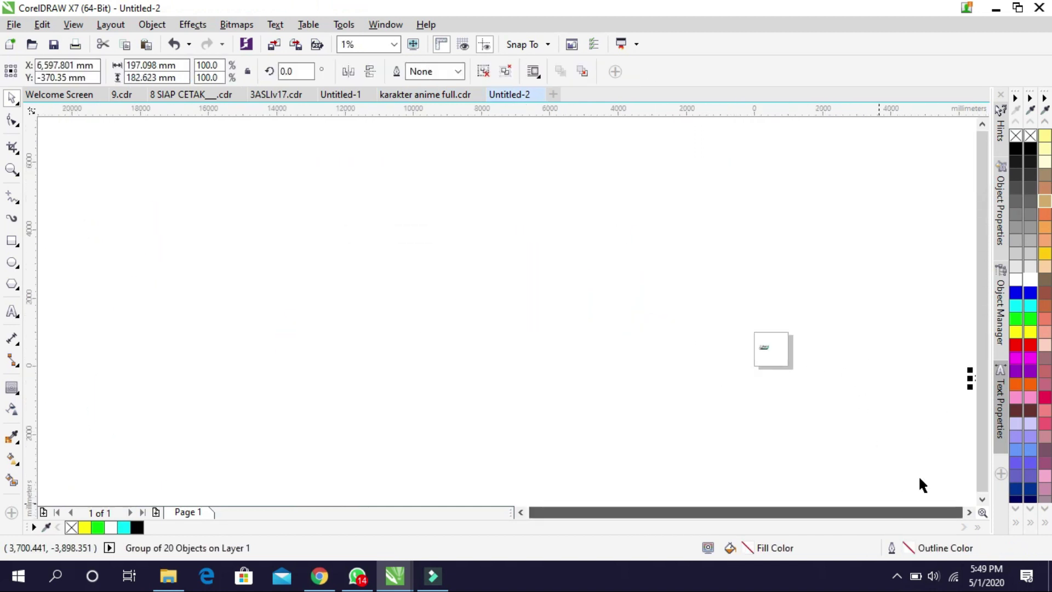
left_click(644, 310)
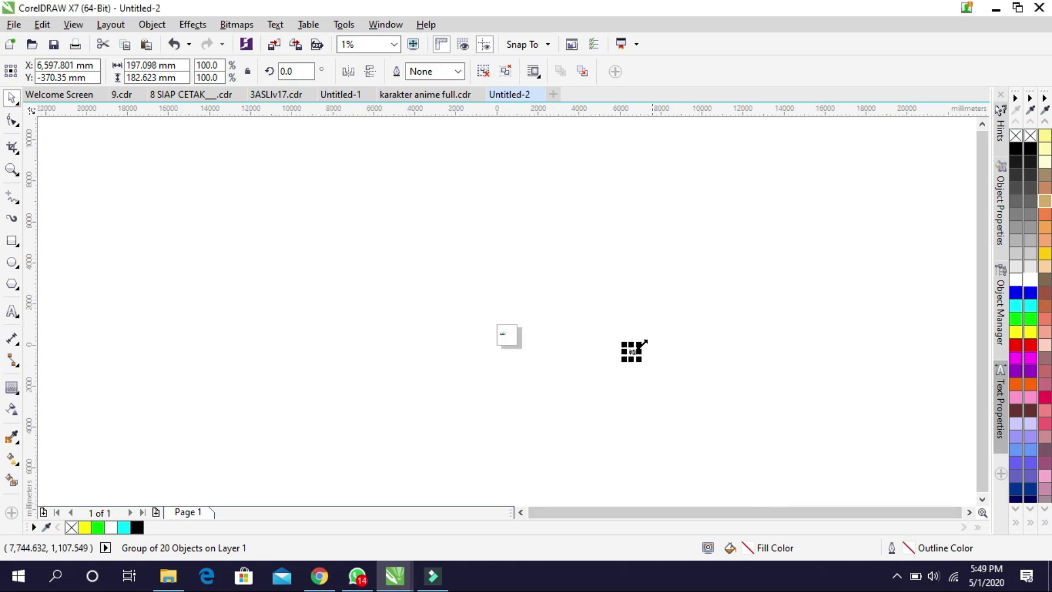
scroll(632, 351, "up", 2)
left_click_drag(793, 340, 507, 300)
Shrink the mushroom-hat character to 25% and position it on the 029 logo above the name
scroll(507, 299, "up", 2)
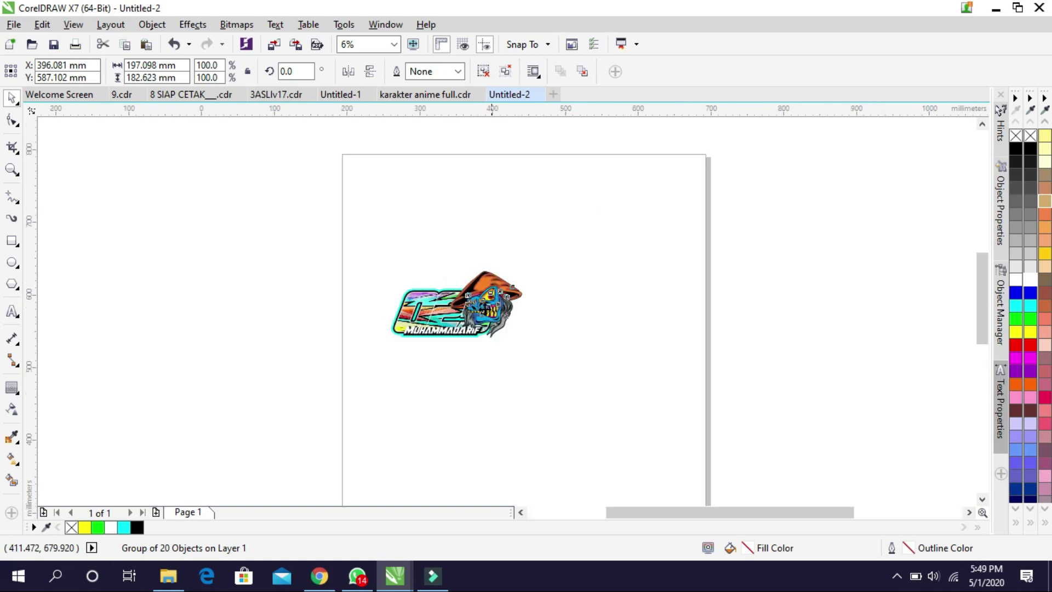
scroll(512, 287, "up", 4)
left_click_drag(749, 175, 656, 264)
left_click_drag(572, 334, 391, 377)
scroll(392, 377, "up", 1)
left_click_drag(516, 250, 488, 275)
scroll(465, 324, "down", 1)
scroll(295, 340, "up", 1)
left_click_drag(542, 322, 523, 342)
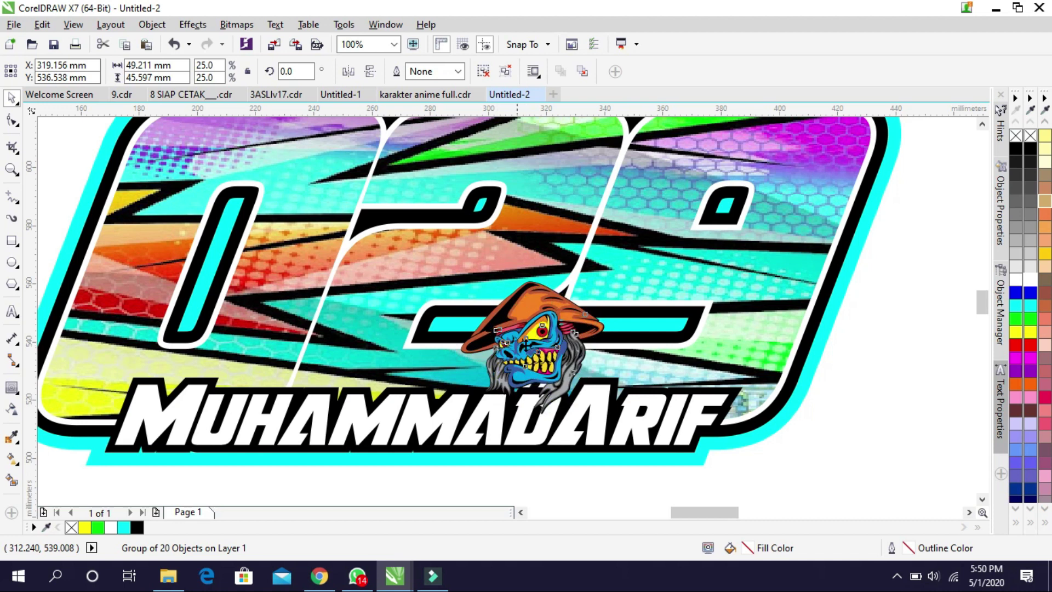
scroll(497, 355, "down", 1)
scroll(498, 327, "up", 1)
scroll(499, 332, "down", 1)
Deselect the character and switch back to the character collection document
left_click(799, 336)
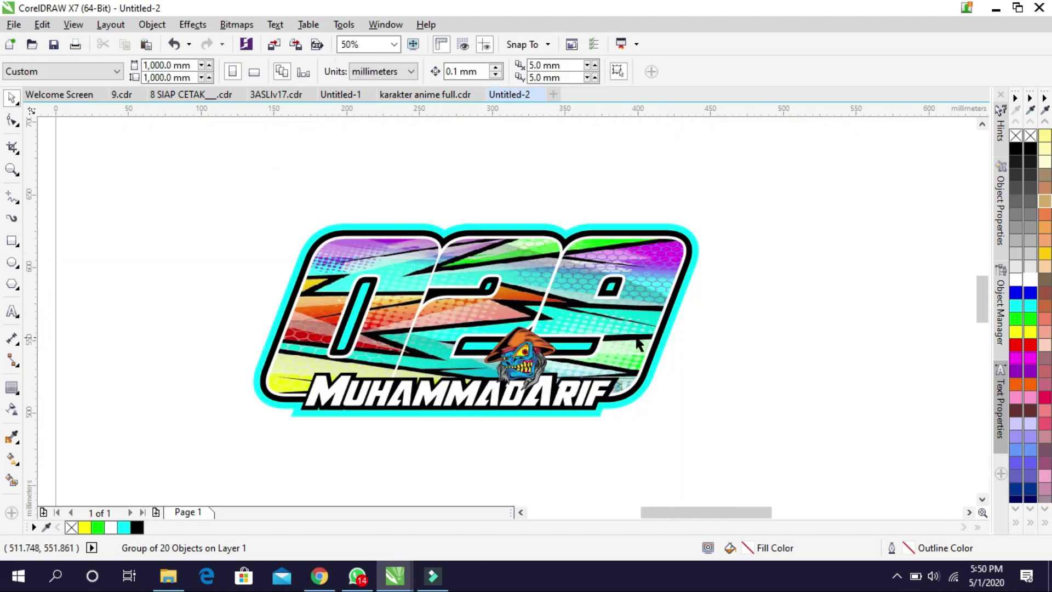
key("alt+Tab")
key("alt+Tab")
key("alt+Tab")
key("alt+Tab")
key("alt+Tab")
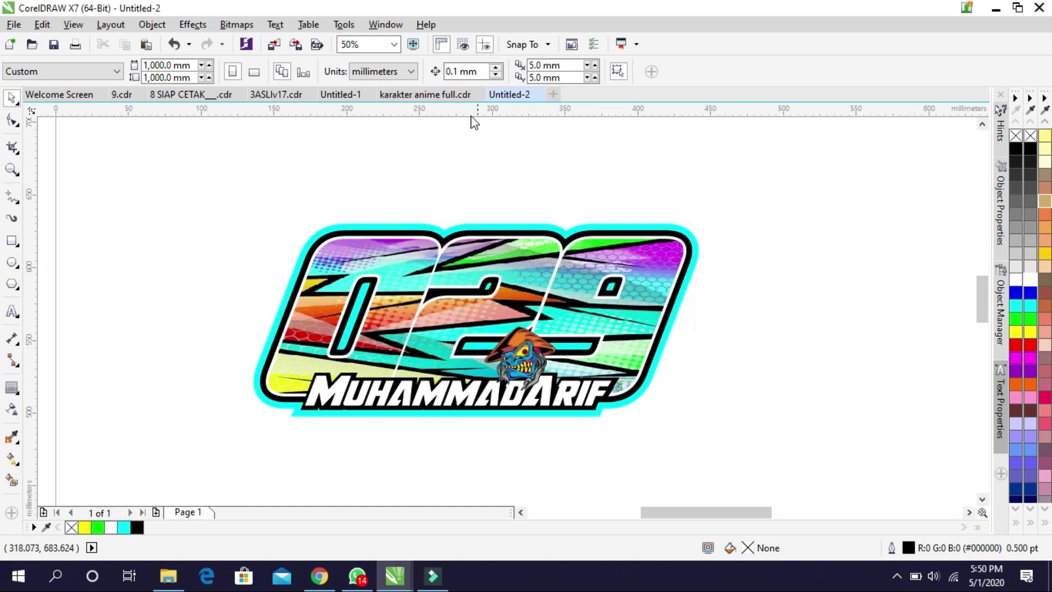
left_click(433, 96)
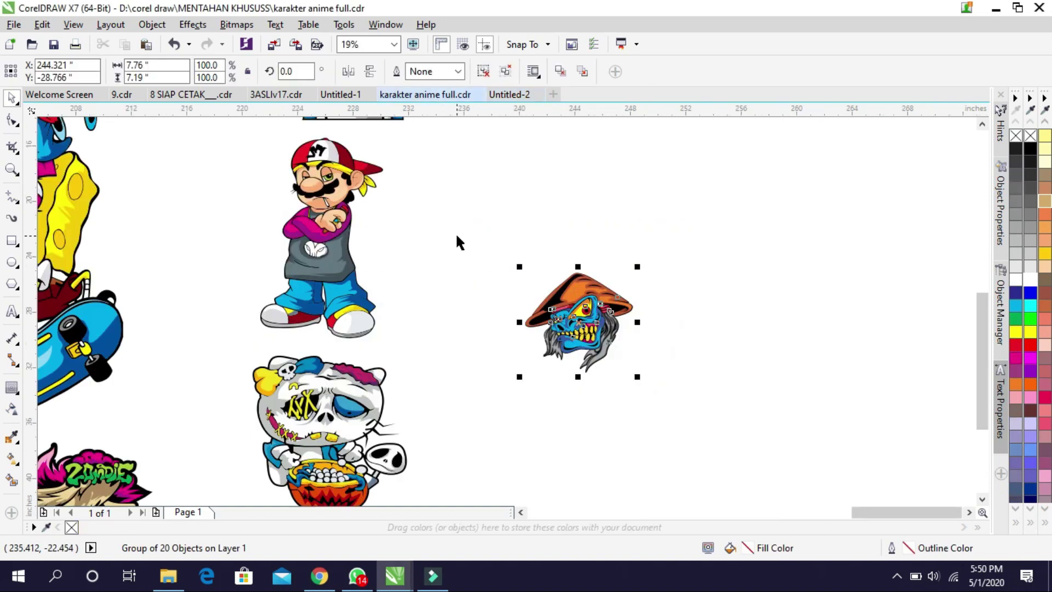
Copy the zombie character from the collection and paste it into the Untitled-2 sticker document
left_click(484, 262)
scroll(484, 258, "down", 2)
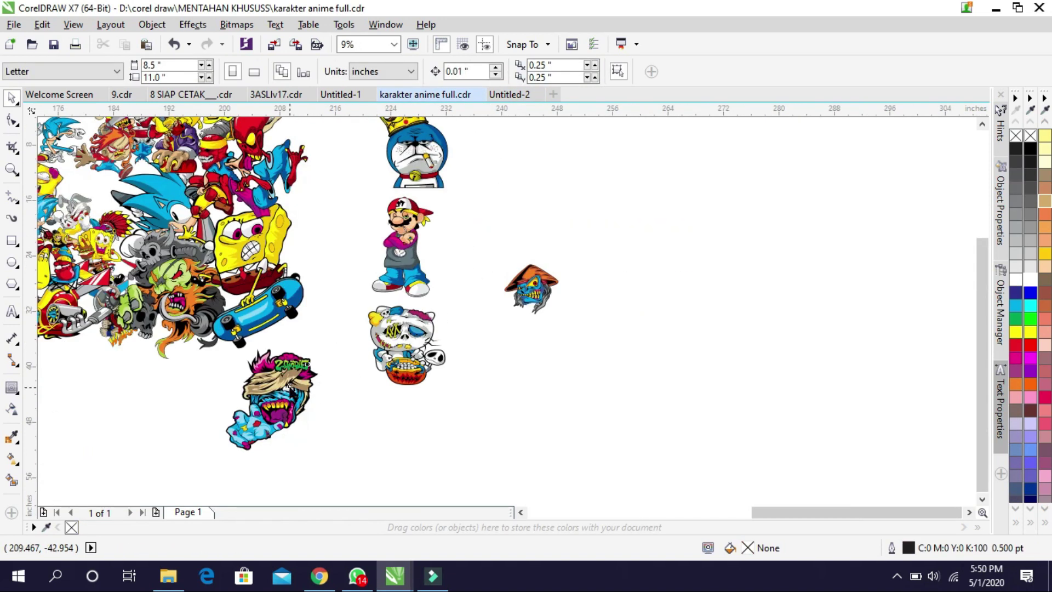
left_click(288, 387)
scroll(289, 388, "up", 6)
scroll(333, 364, "down", 2)
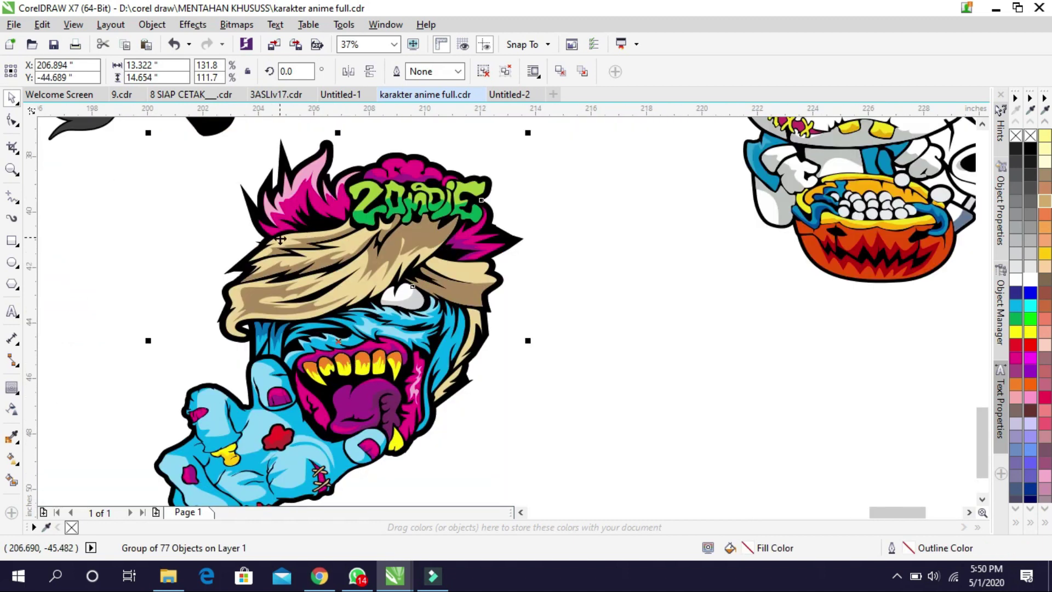
key("ctrl+z")
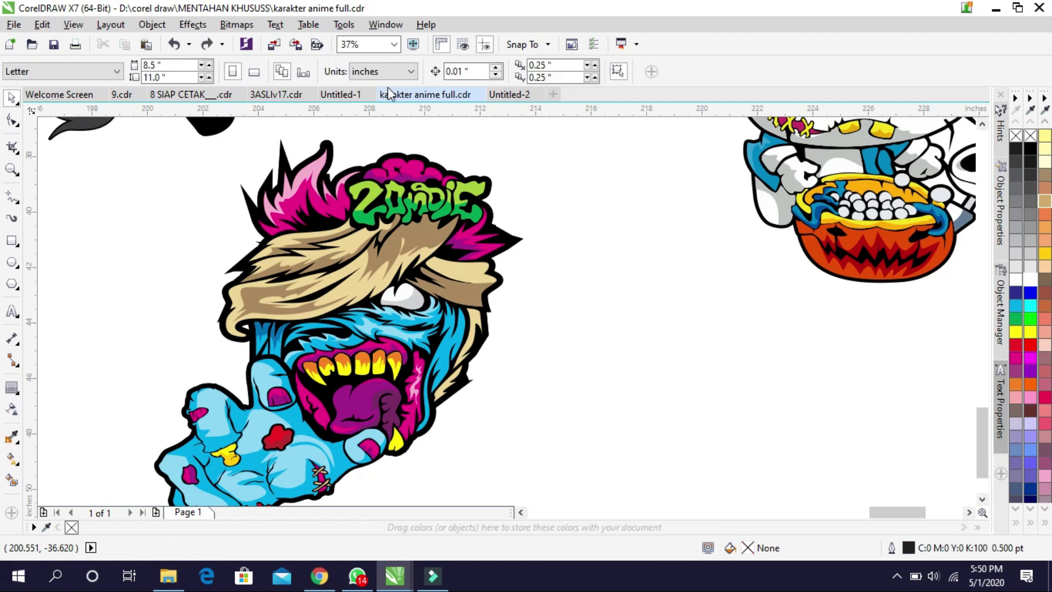
left_click(510, 95)
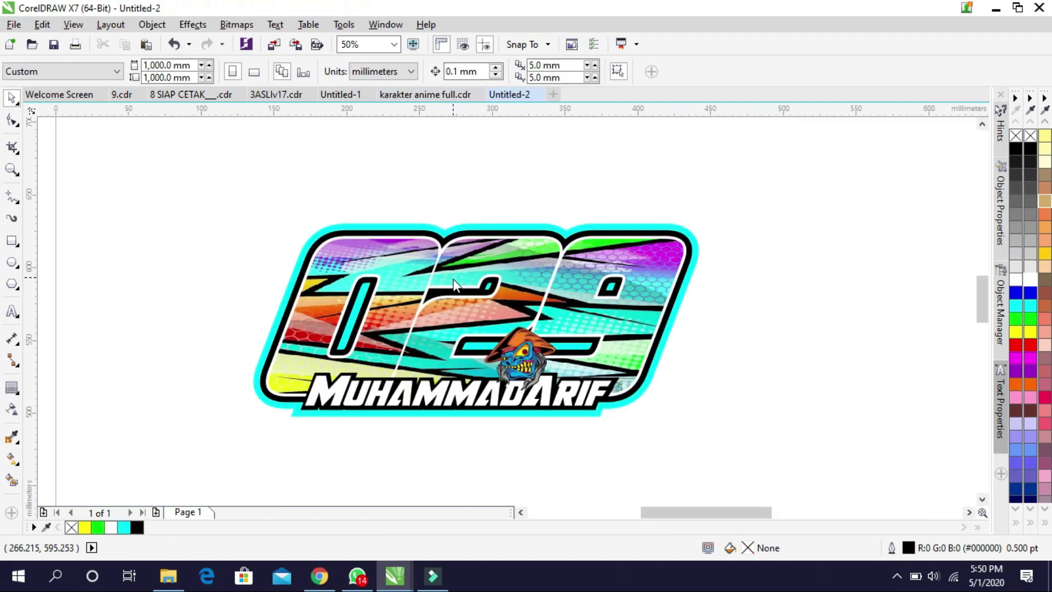
scroll(453, 278, "down", 4)
scroll(669, 340, "down", 4)
key("ctrl+v")
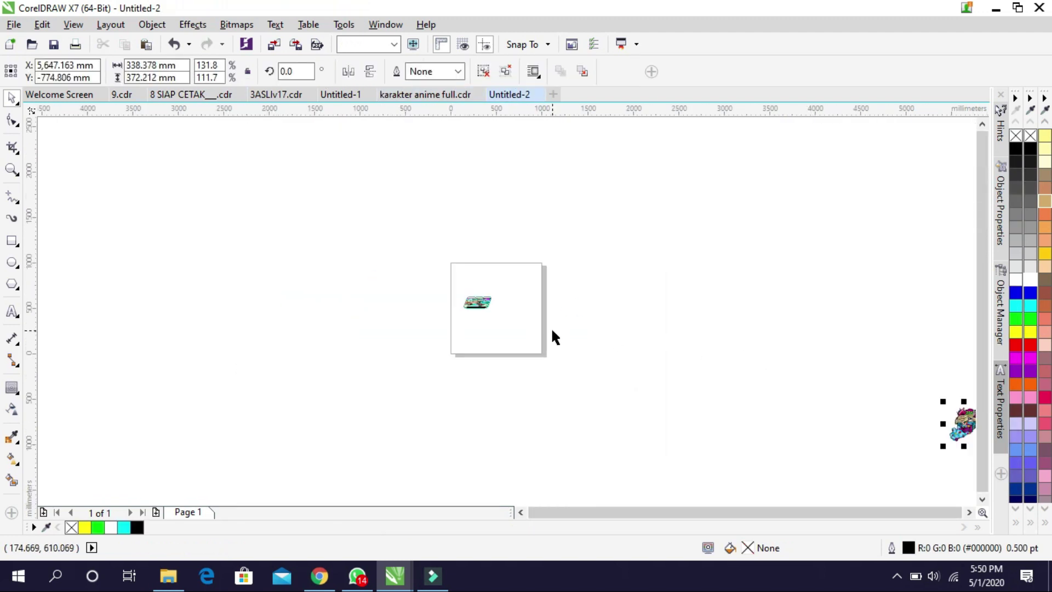
Scale the zombie to about 35% and place it overlapping the 029 badge's left end
left_click_drag(964, 419, 482, 321)
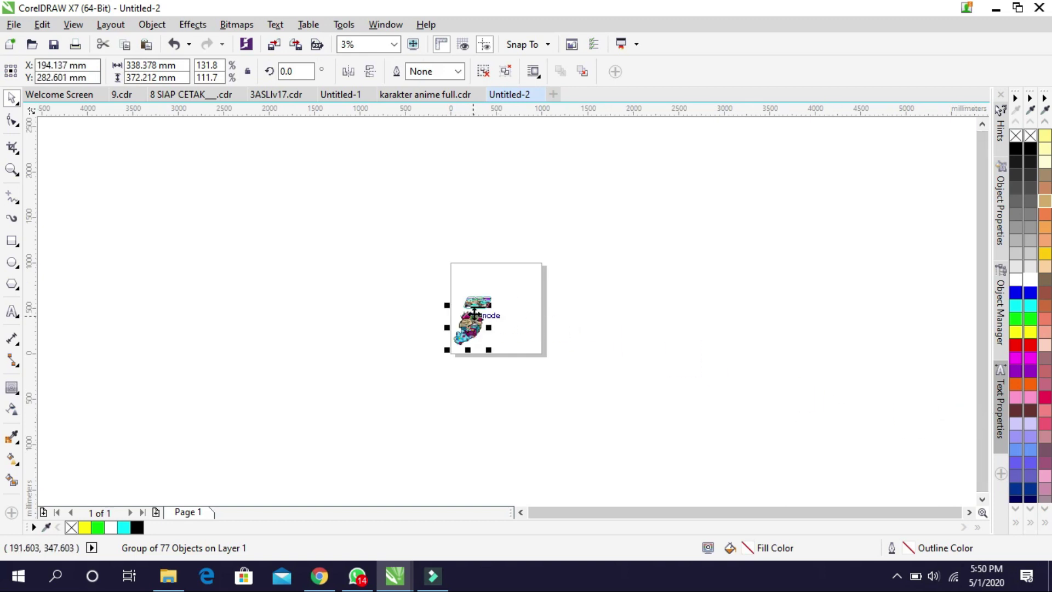
scroll(482, 321, "up", 6)
left_click_drag(545, 313, 433, 207)
scroll(436, 158, "up", 2)
left_click_drag(392, 264, 408, 255)
scroll(430, 210, "up", 2)
mouse_move(448, 197)
left_mouse_down()
mouse_move(441, 207)
mouse_move(451, 207)
left_mouse_up()
scroll(451, 208, "down", 1)
left_click_drag(400, 261, 403, 265)
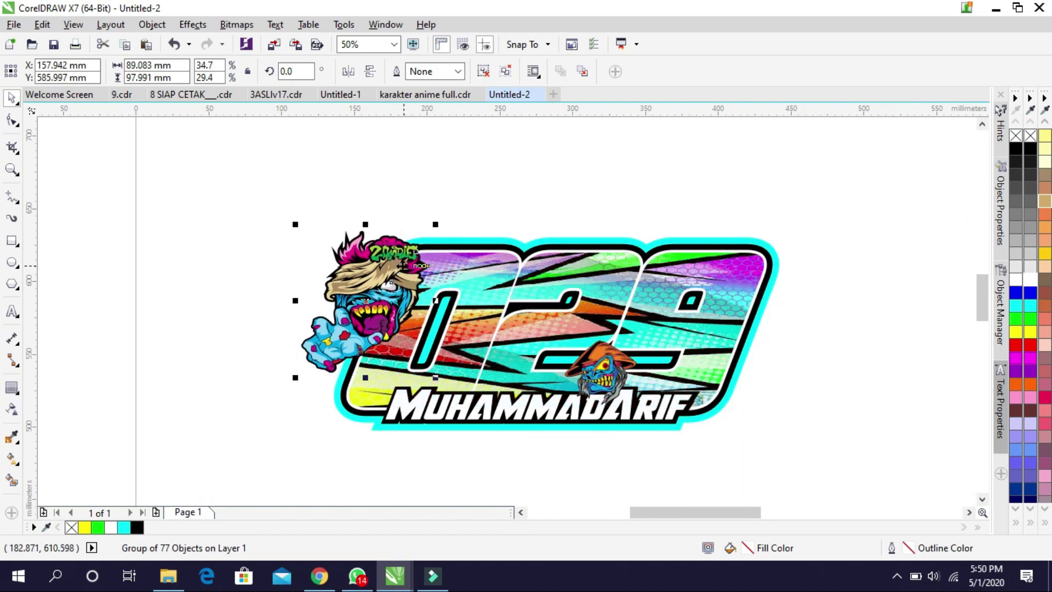
left_click(486, 181)
left_click(435, 96)
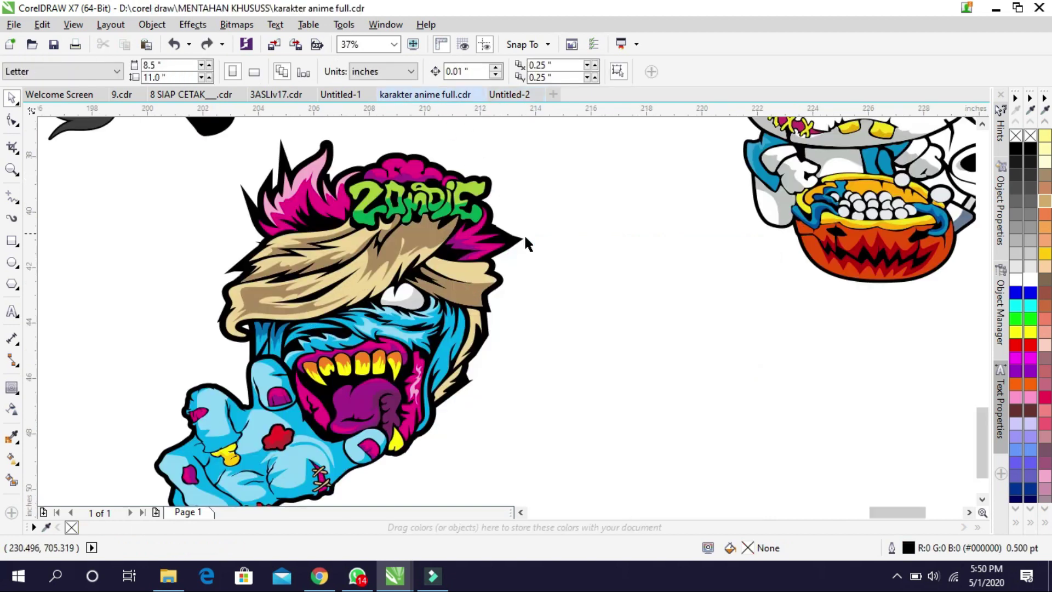
Pick up the Mario character and bring it over toward the 029 sticker page
scroll(529, 288, "down", 5)
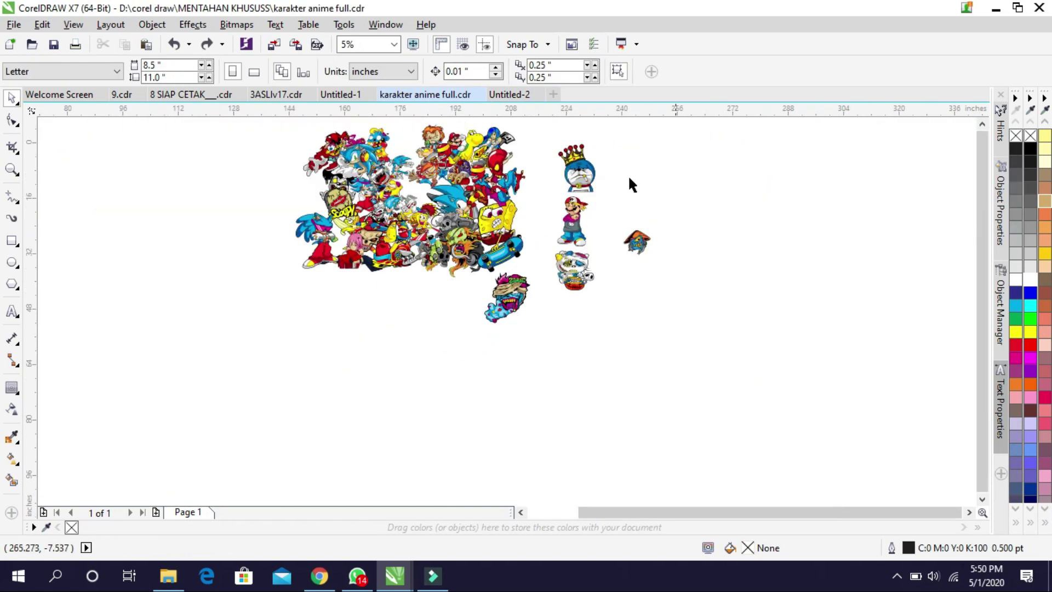
scroll(592, 181, "up", 2)
scroll(575, 256, "up", 2)
left_click(551, 254)
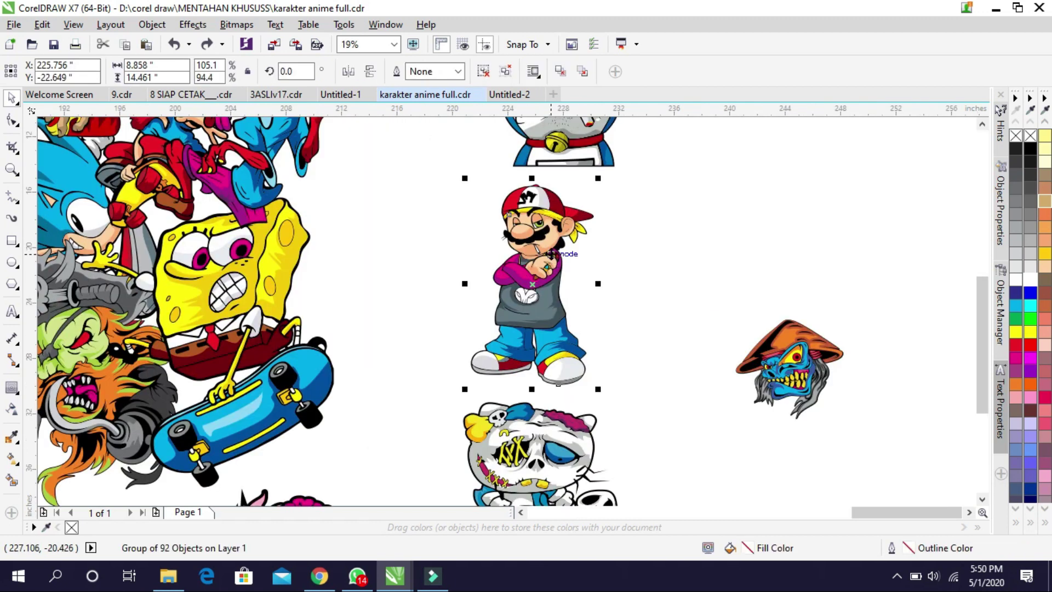
left_click(505, 95)
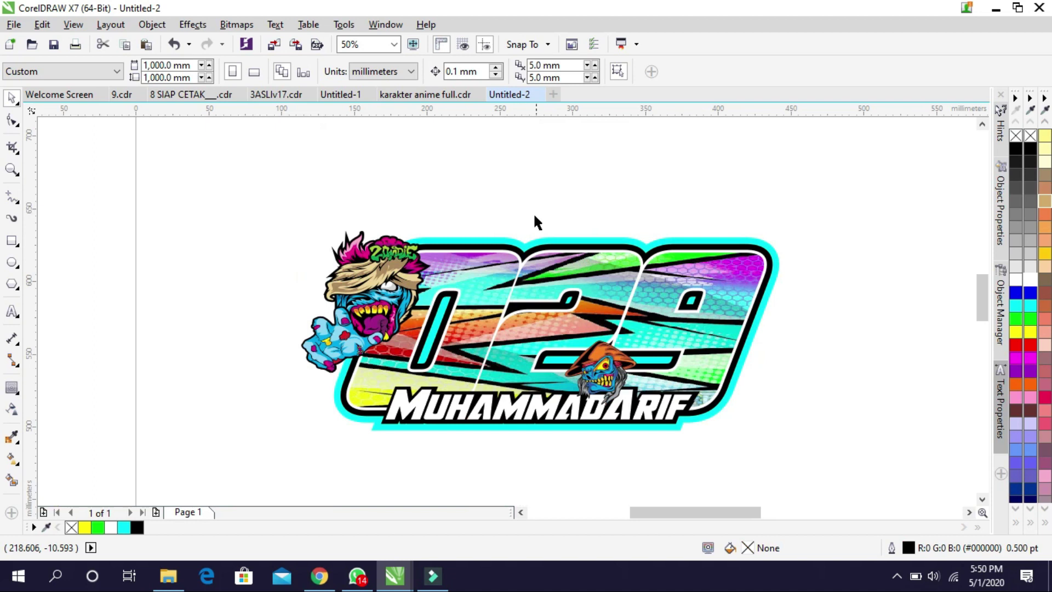
left_click(505, 249)
scroll(505, 249, "down", 10)
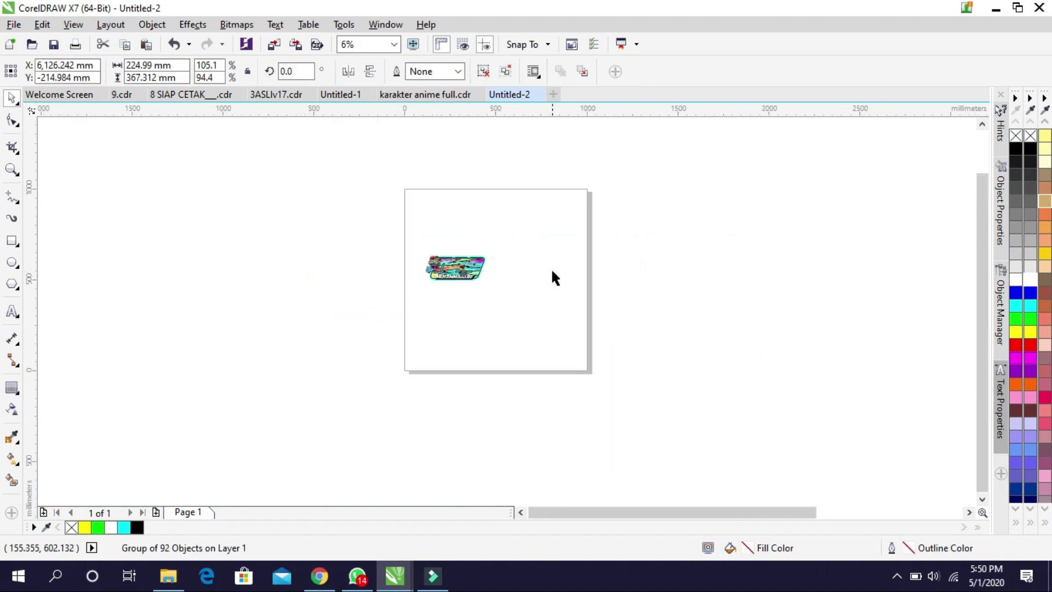
scroll(741, 305, "down", 2)
scroll(647, 333, "up", 2)
left_click_drag(587, 344, 124, 277)
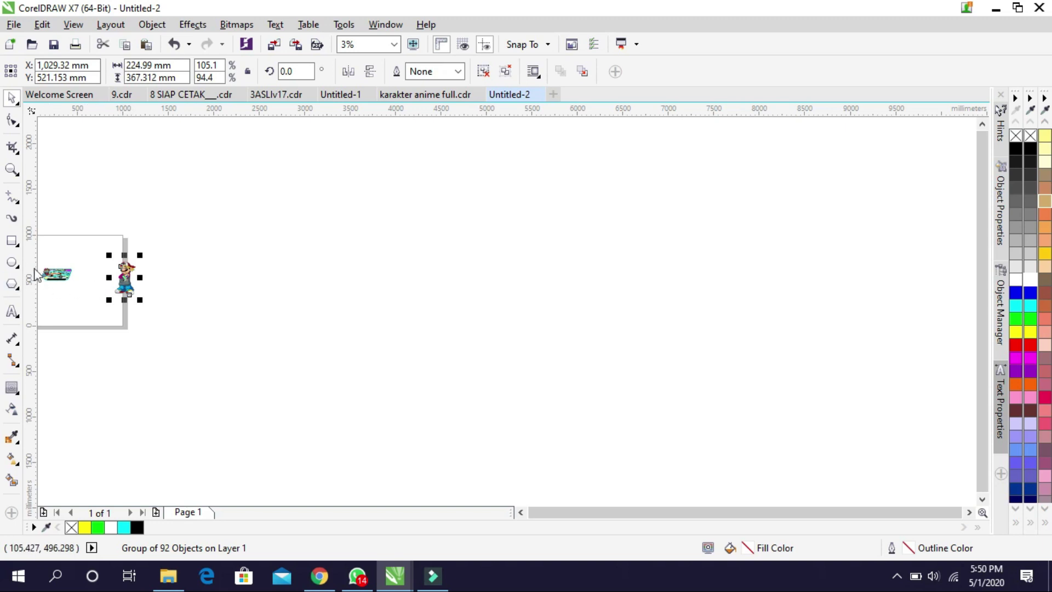
Scale Mario to about 37% and place him at the right end of the 029 badge
scroll(36, 274, "up", 4)
scroll(203, 251, "down", 1)
left_click_drag(735, 337, 340, 315)
scroll(412, 256, "up", 1)
left_click_drag(533, 152, 410, 353)
scroll(281, 384, "down", 1)
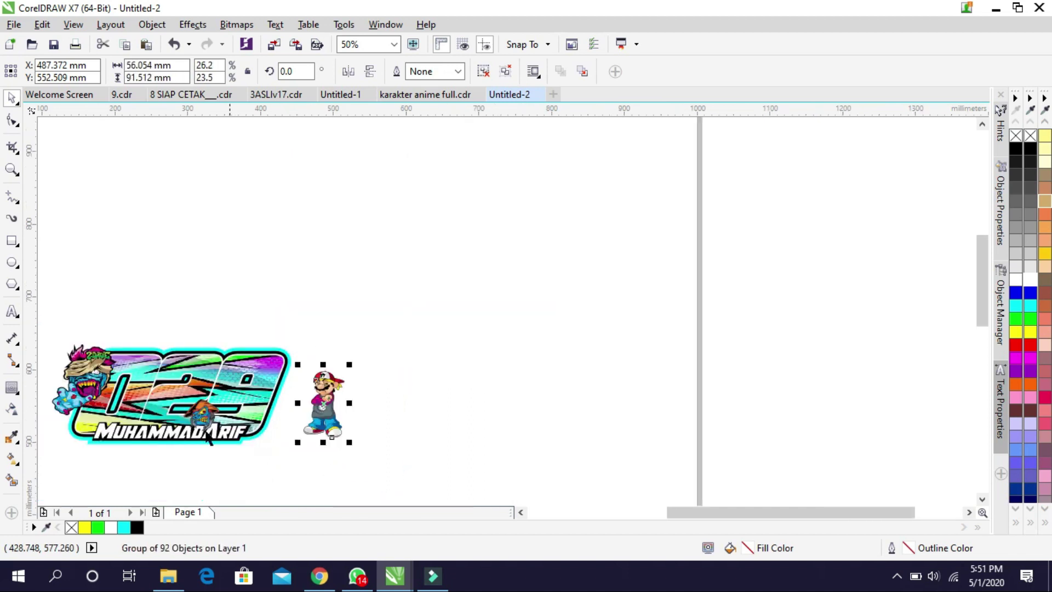
scroll(208, 438, "up", 1)
left_click_drag(339, 435, 284, 431)
left_click_drag(379, 423, 384, 433)
left_click_drag(334, 351, 358, 352)
scroll(325, 351, "down", 1)
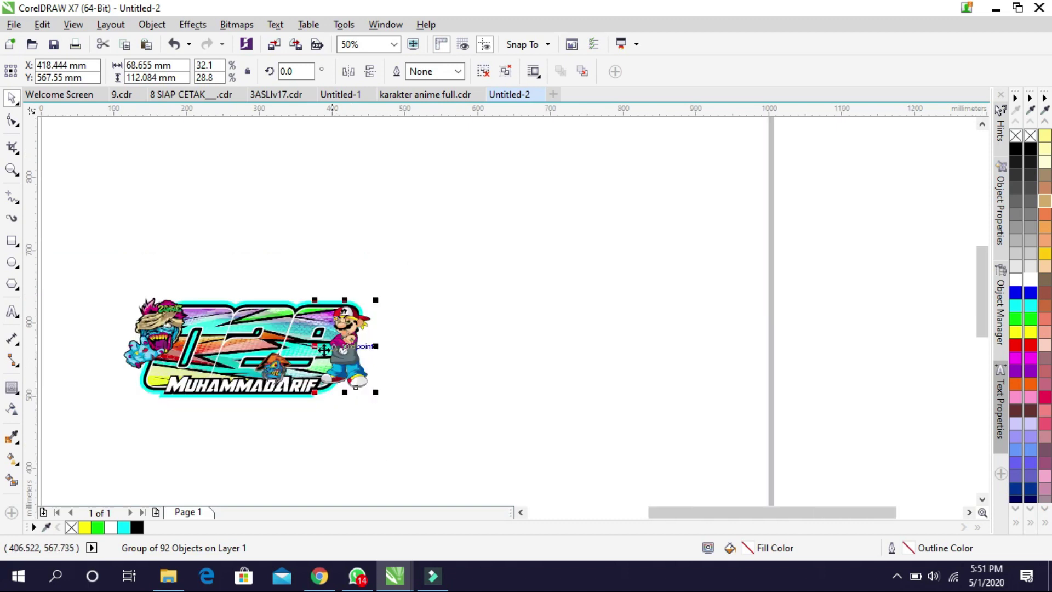
scroll(116, 343, "up", 1)
left_click_drag(667, 259, 688, 237)
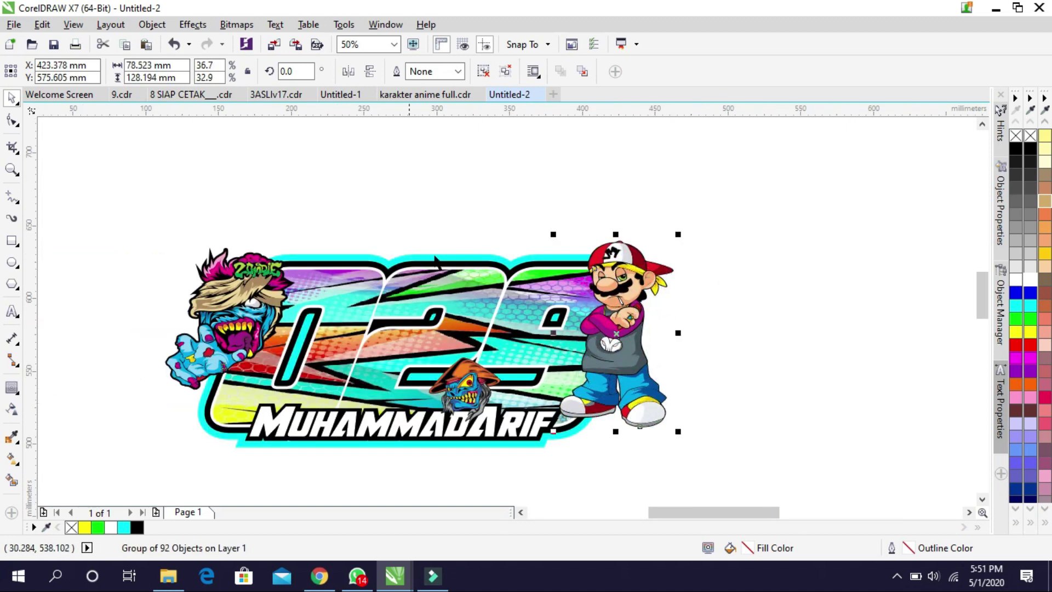
left_click(456, 201)
scroll(456, 202, "down", 1)
scroll(461, 229, "up", 1)
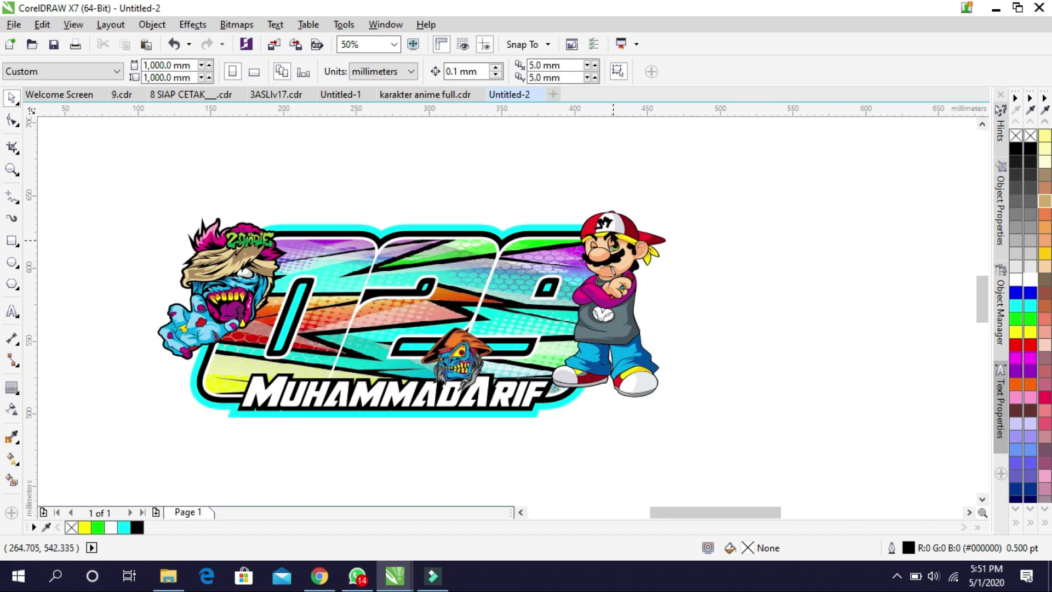
Give Mario a cyan outside contour with 4 mm offset and round corners
left_click(605, 223)
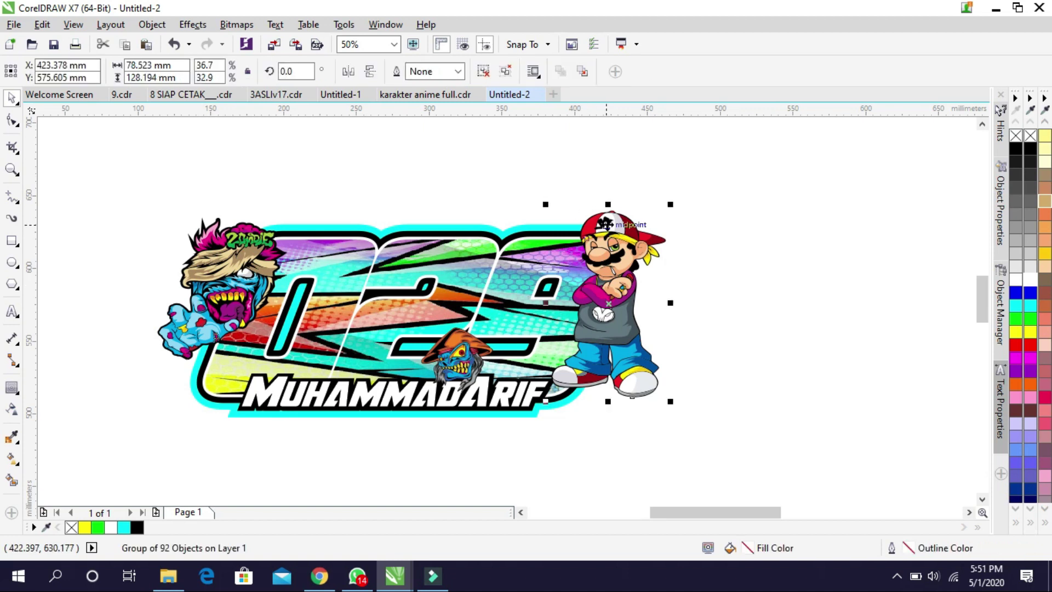
left_click(11, 387)
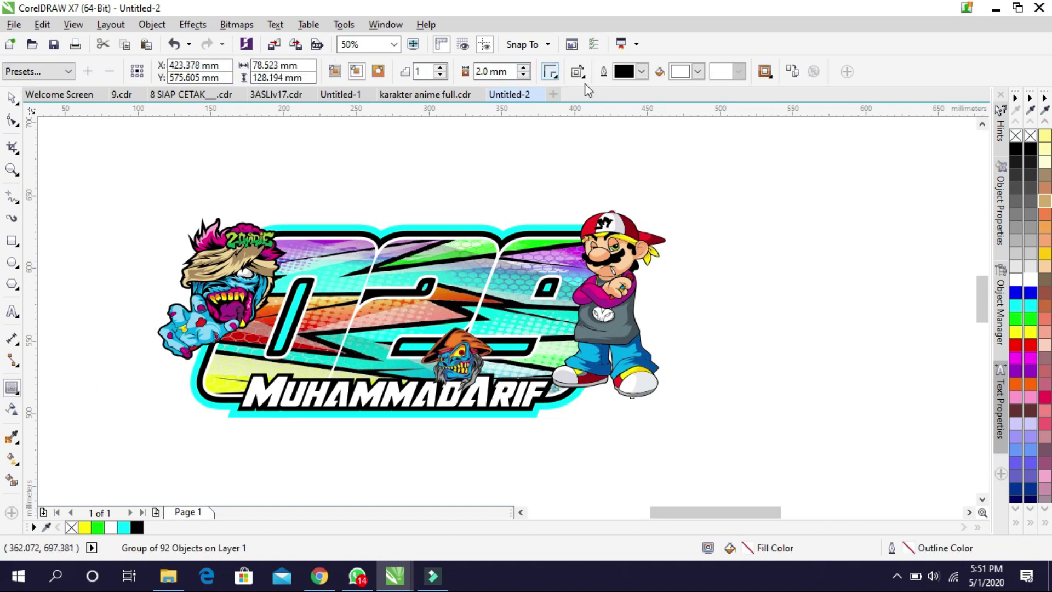
left_click(698, 71)
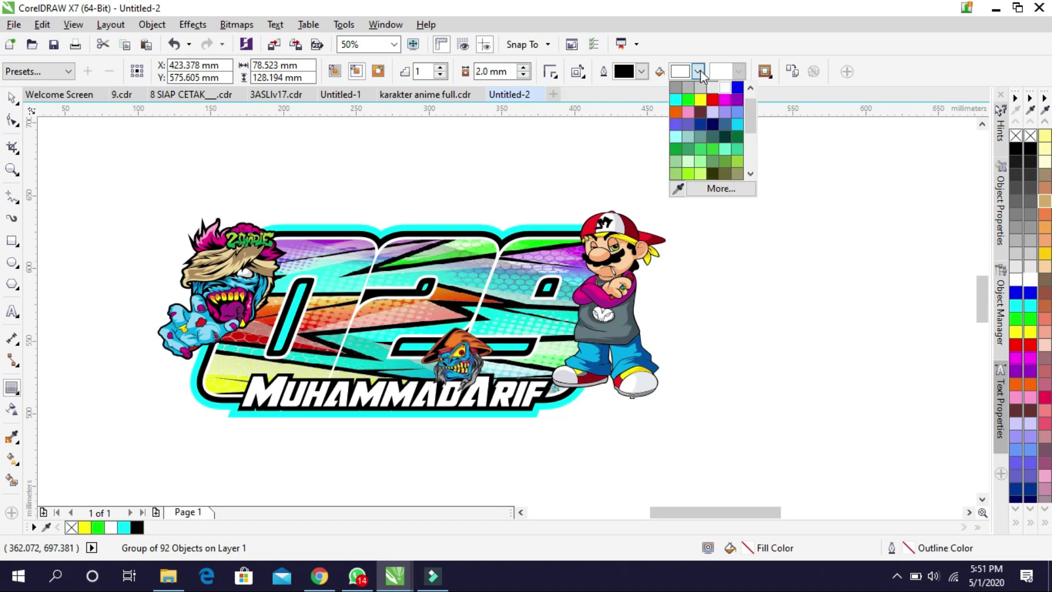
left_click(677, 102)
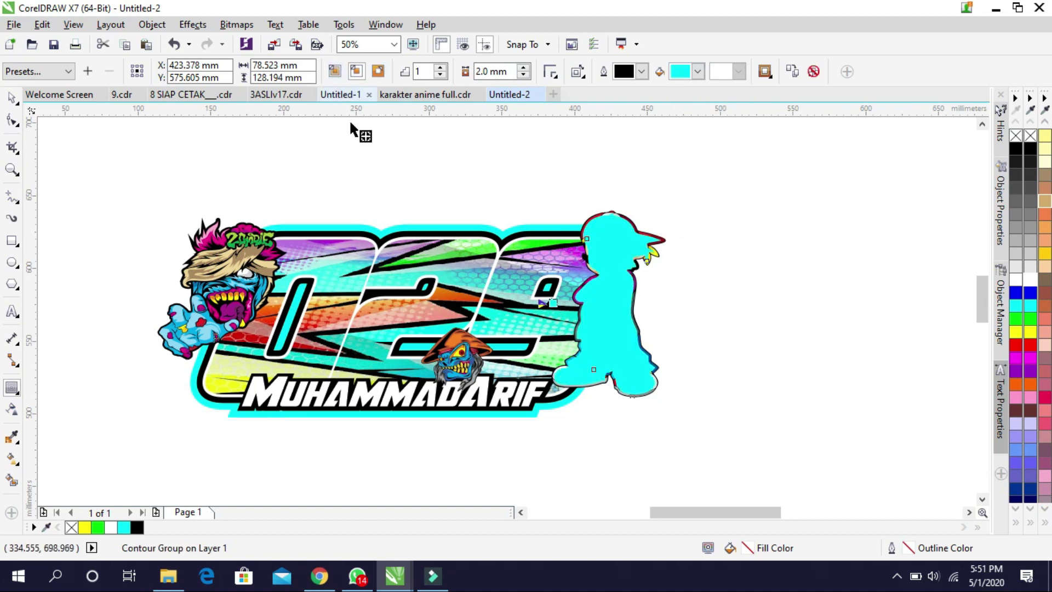
left_click(378, 72)
scroll(669, 268, "up", 2)
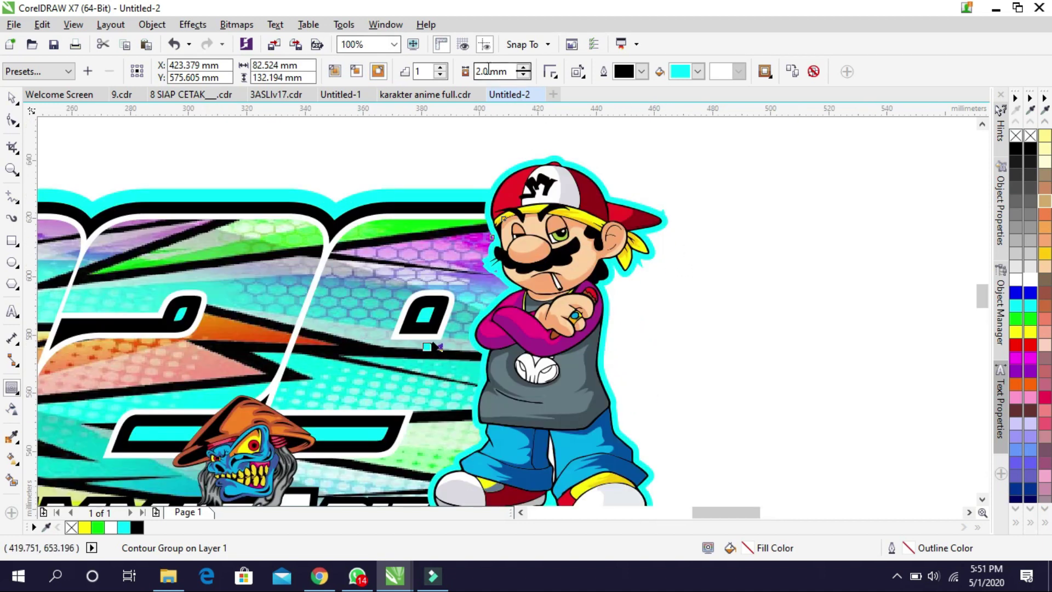
type("4")
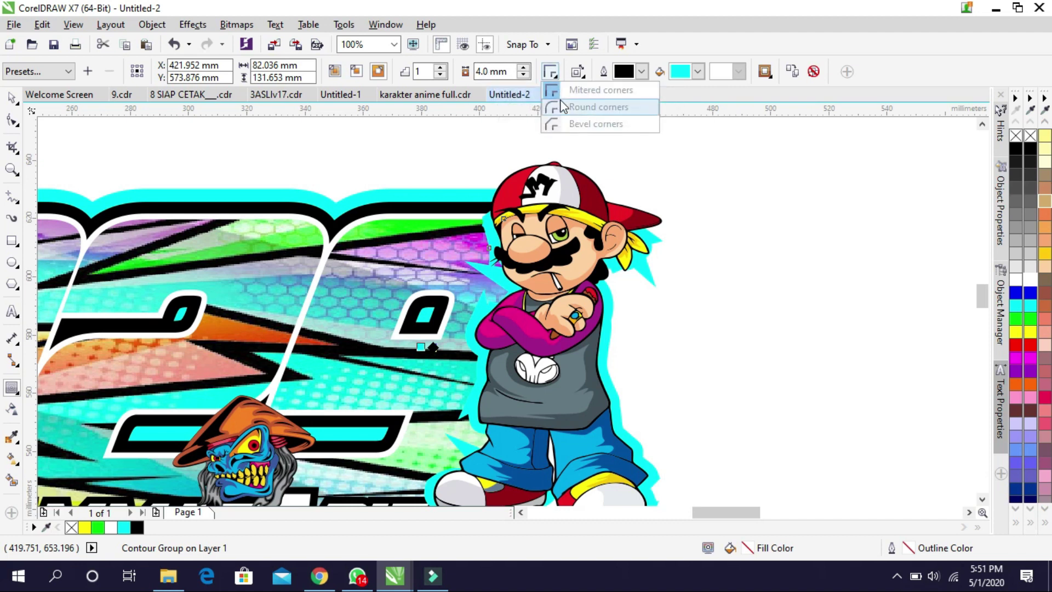
left_click(563, 107)
double_click(493, 74)
type("3")
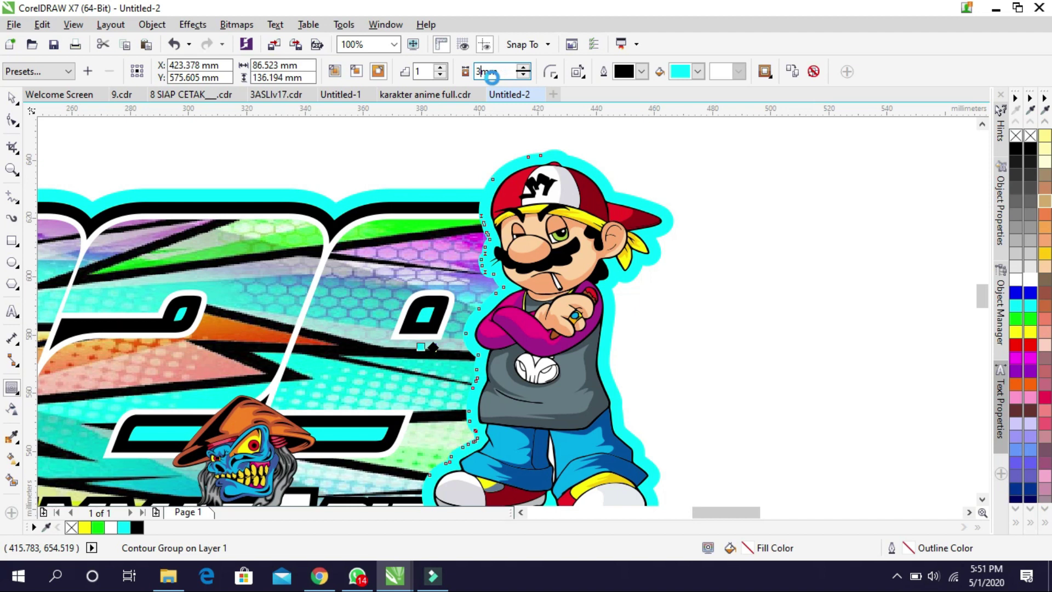
key("Return")
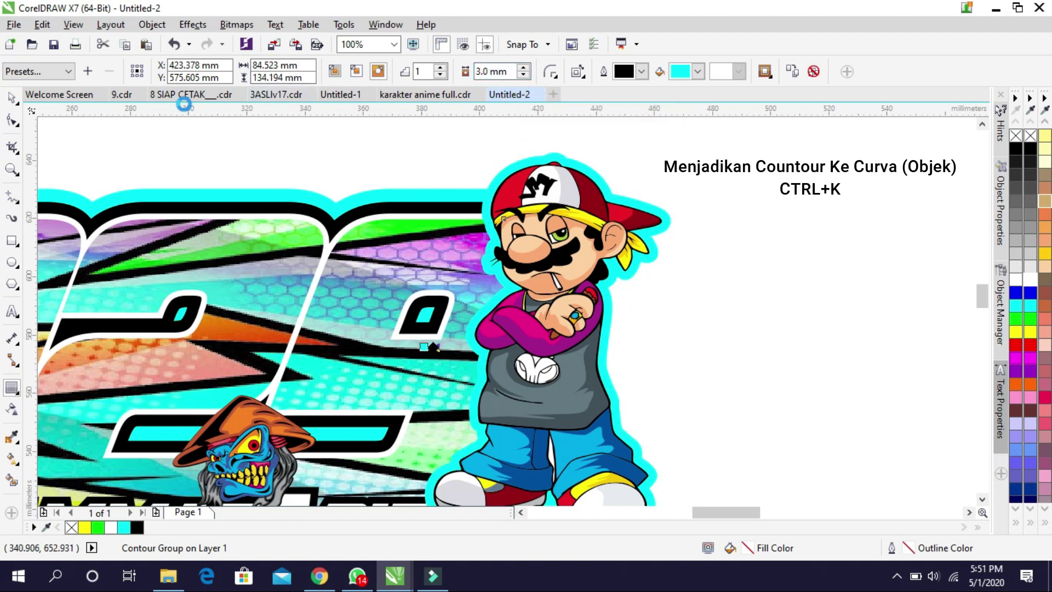
key("ctrl+z")
Break Mario's contour apart into its own cyan curve, then select the zombie
left_click(12, 98)
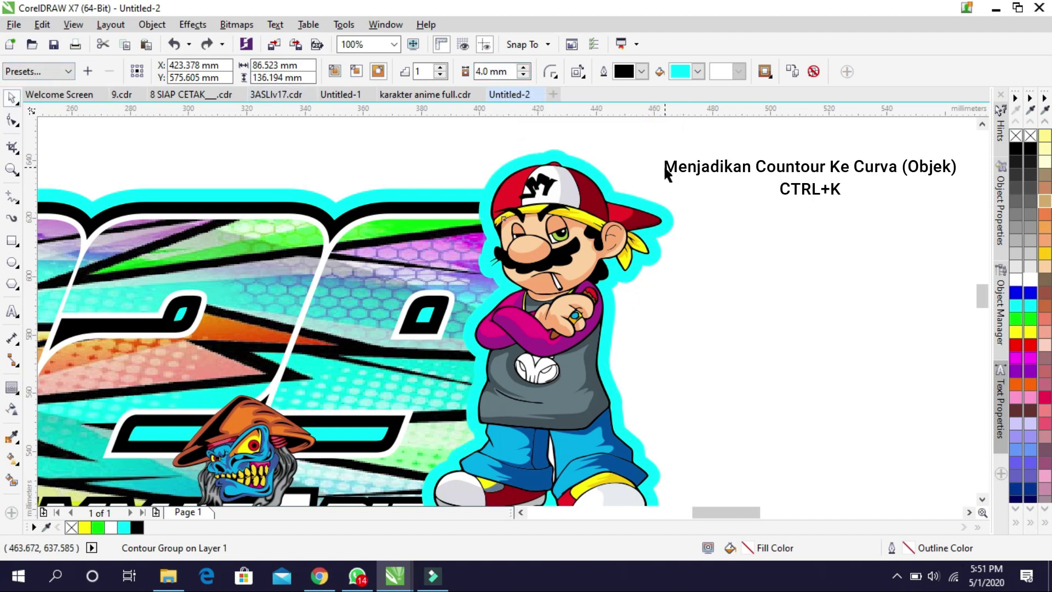
scroll(659, 219, "up", 1)
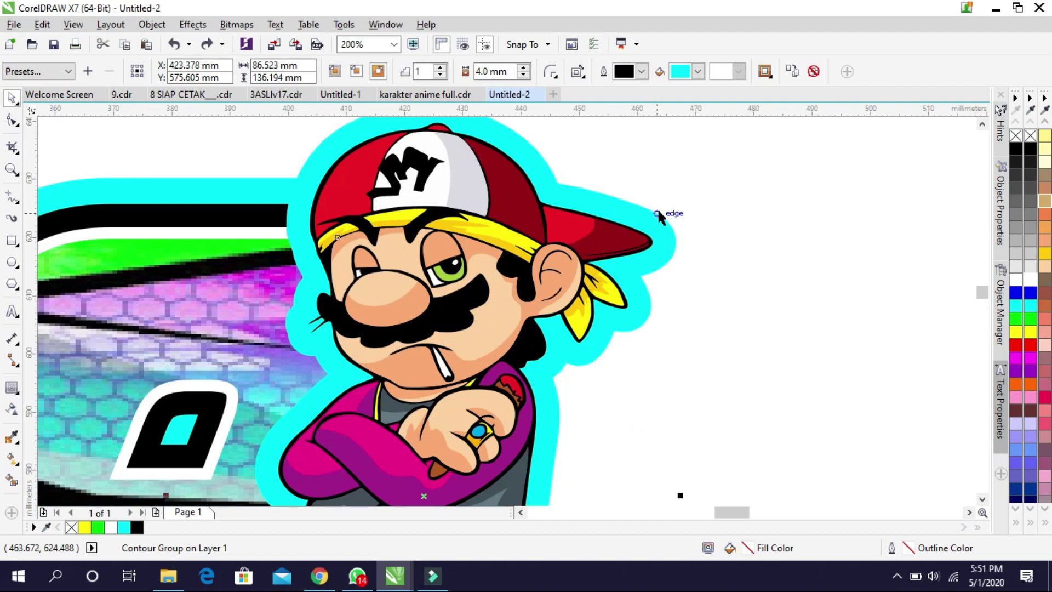
key("ctrl+k")
left_click(657, 224)
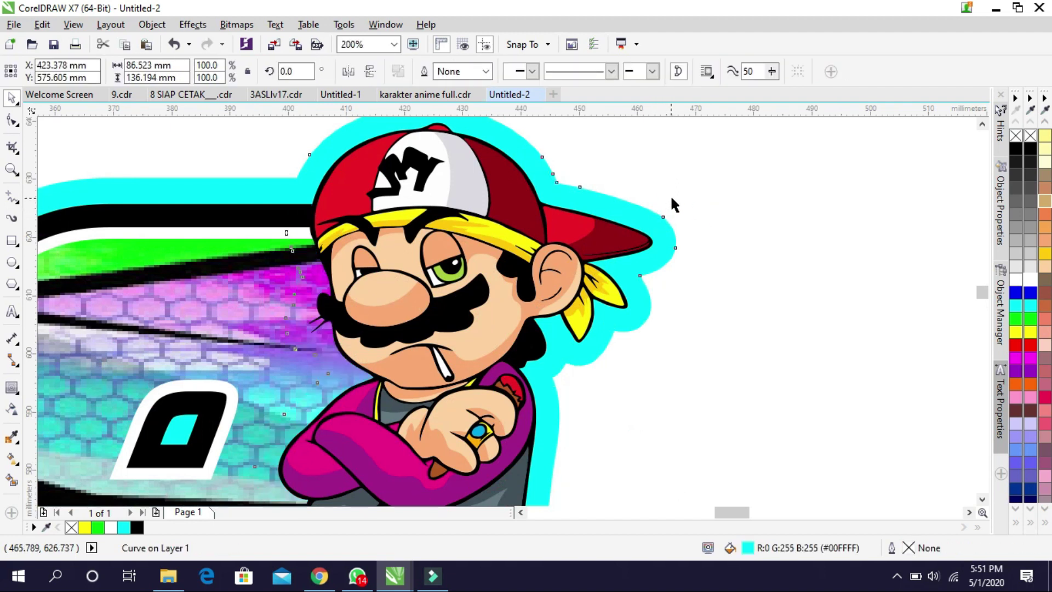
scroll(669, 208, "down", 2)
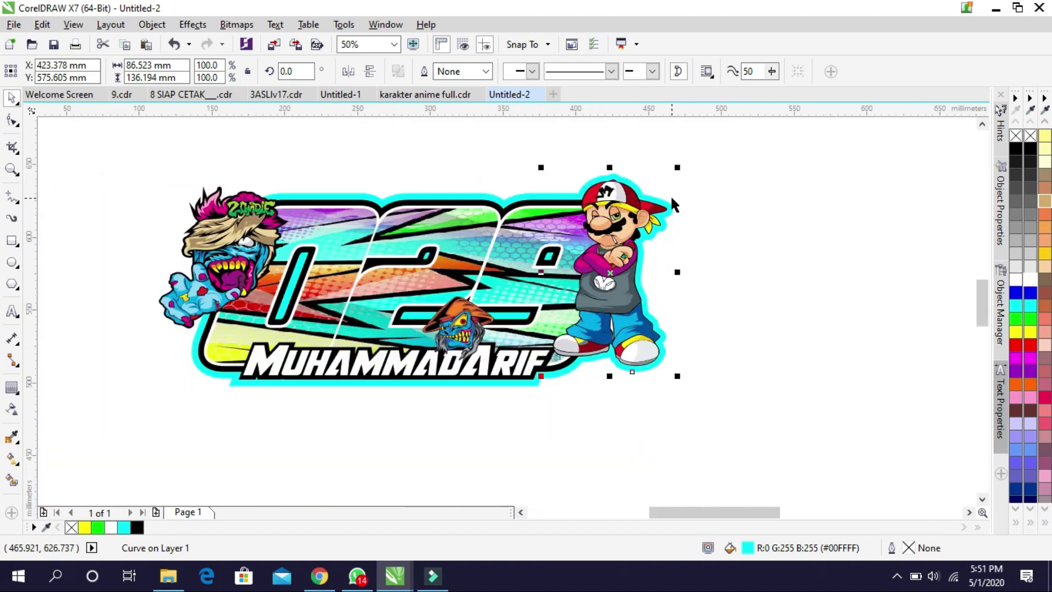
left_click(320, 380)
left_click(265, 462)
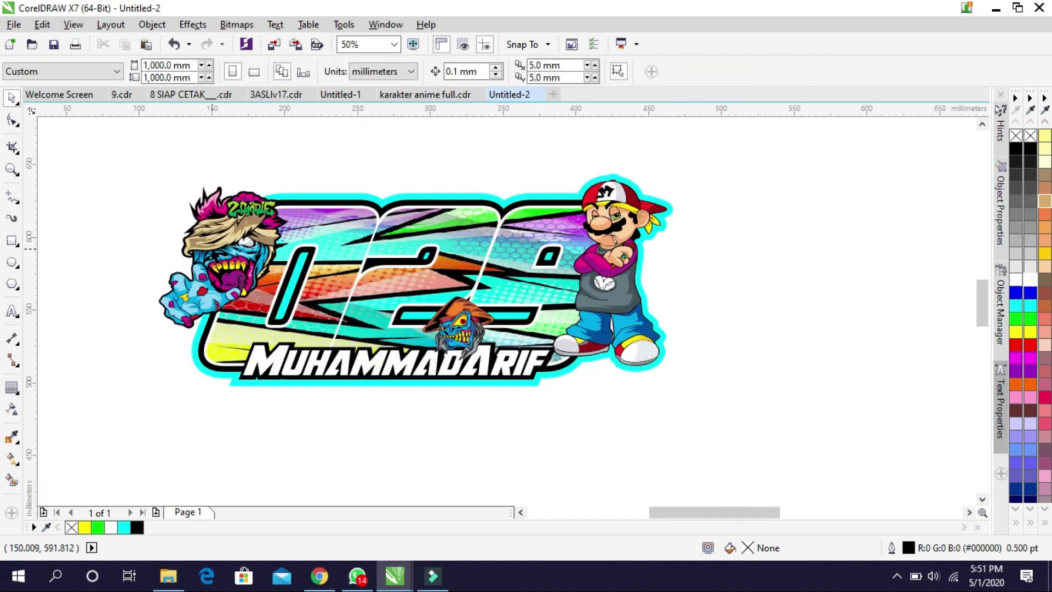
scroll(212, 248, "up", 1)
left_click(212, 248)
Add a 3 mm cyan outside contour around the zombie
left_click(12, 388)
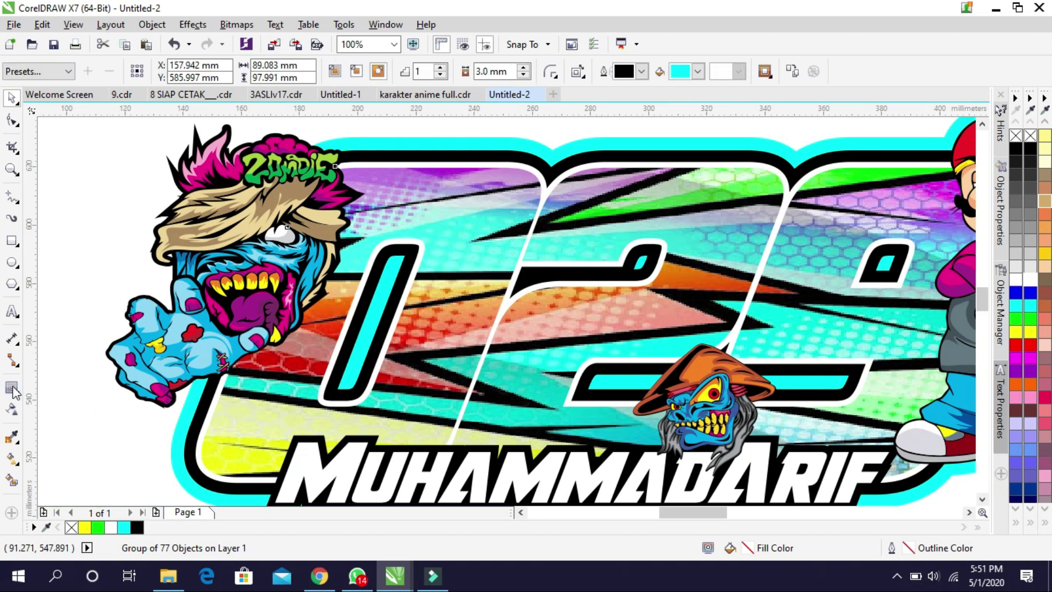
left_click(379, 71)
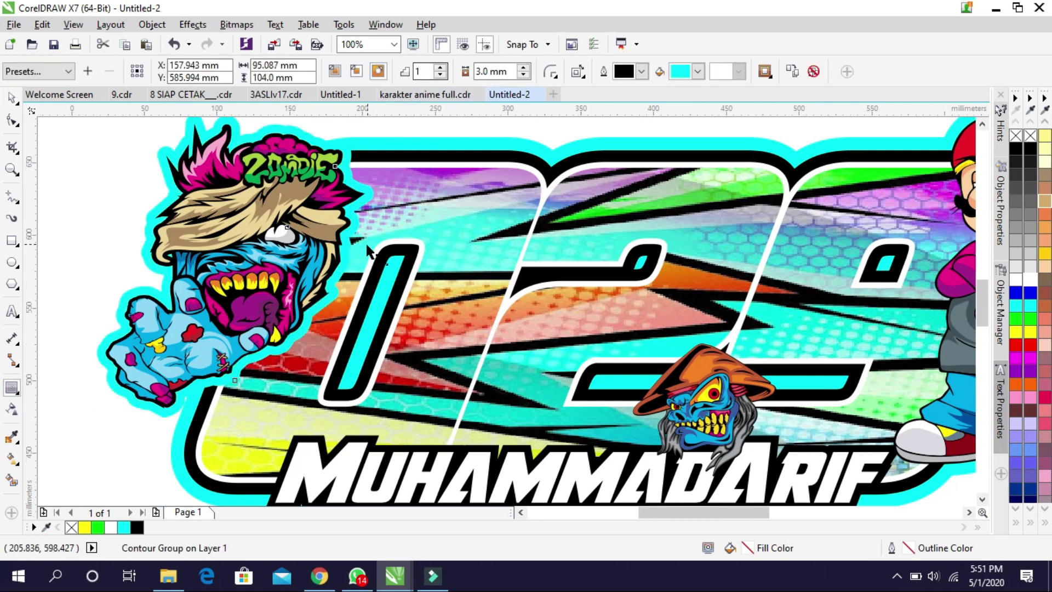
scroll(214, 239, "down", 1)
scroll(117, 181, "up", 1)
left_click(11, 99)
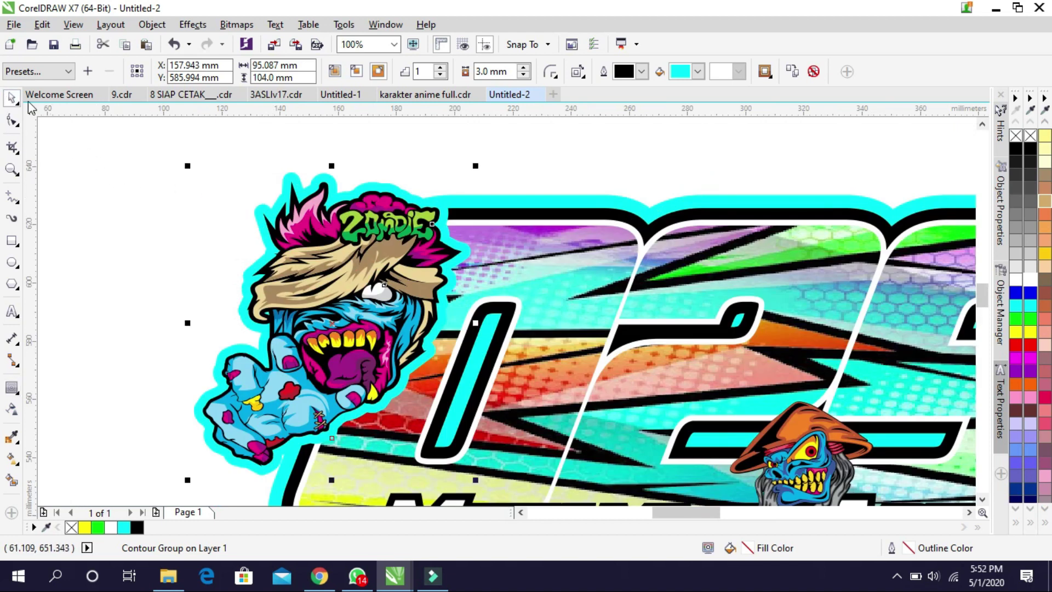
Break the zombie's contour group apart so the cyan outline is a separate curve
left_click(218, 183)
scroll(329, 181, "up", 1)
left_click(338, 190)
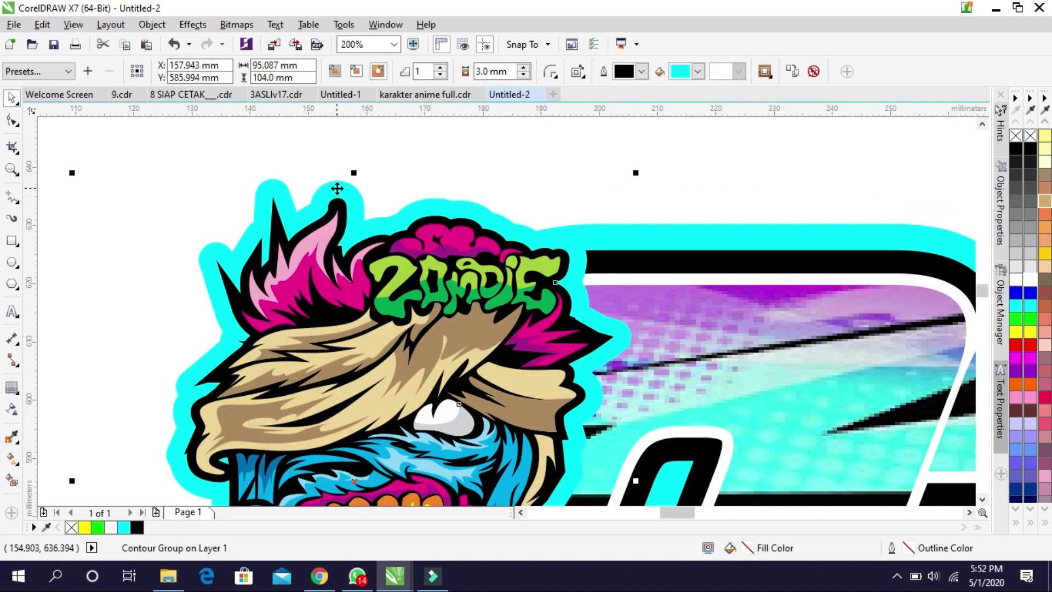
key("ctrl+k")
left_click(496, 181)
left_click(430, 203)
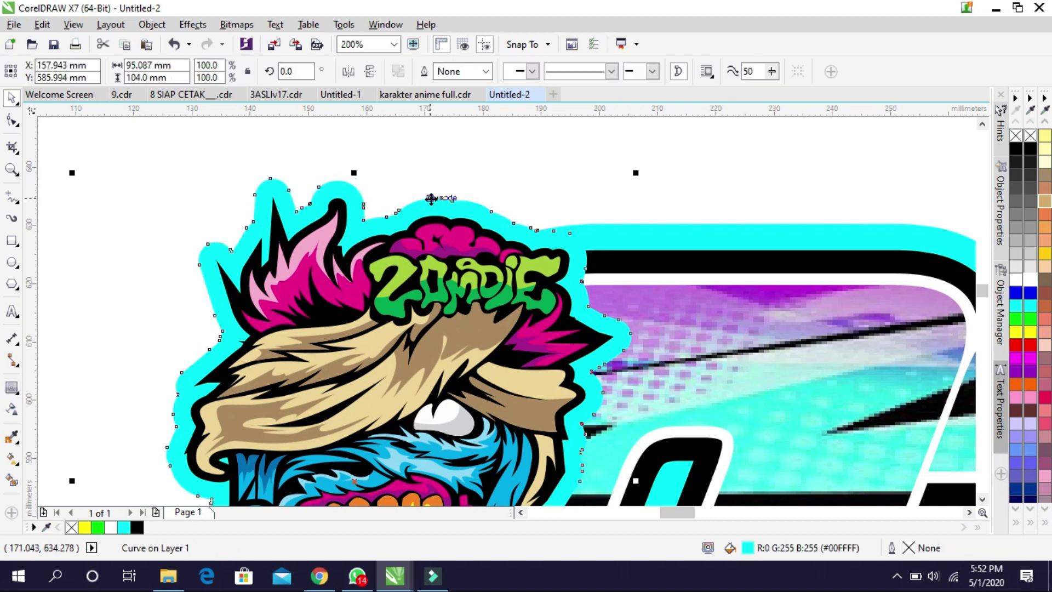
scroll(431, 179, "down", 1)
left_click(646, 152)
scroll(282, 246, "down", 1)
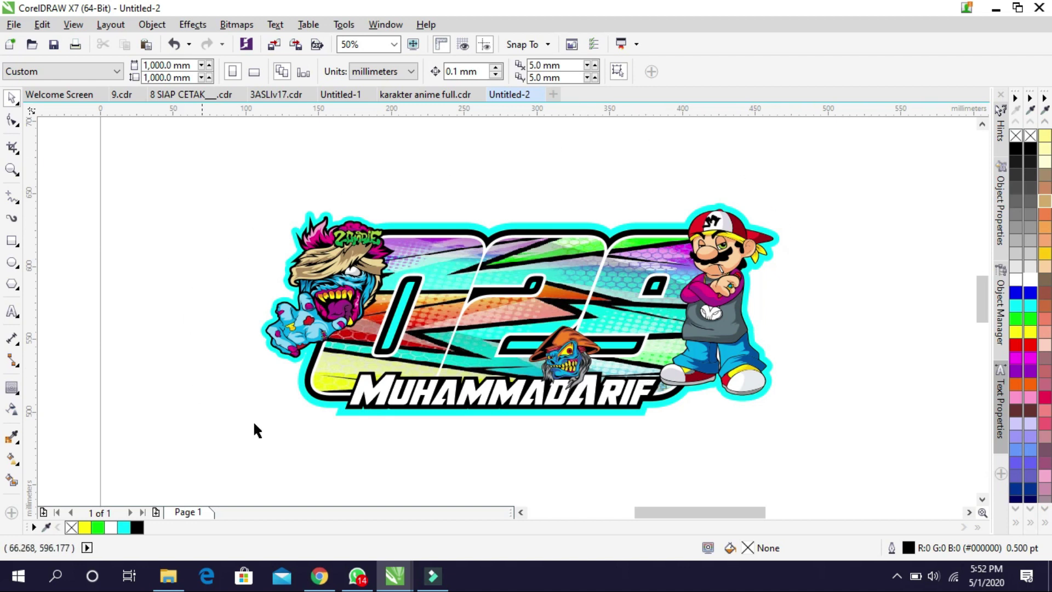
Color the first word of the name lettering cyan, leaving the last four letters white
scroll(640, 414, "up", 2)
left_click(645, 416)
scroll(530, 406, "down", 2)
scroll(529, 416, "up", 2)
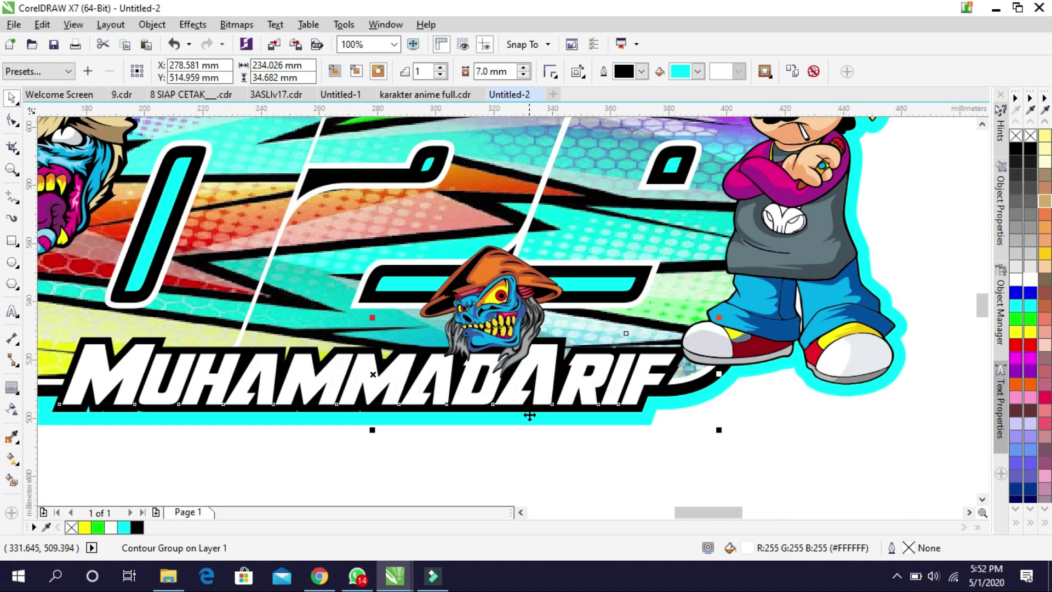
left_click(658, 420)
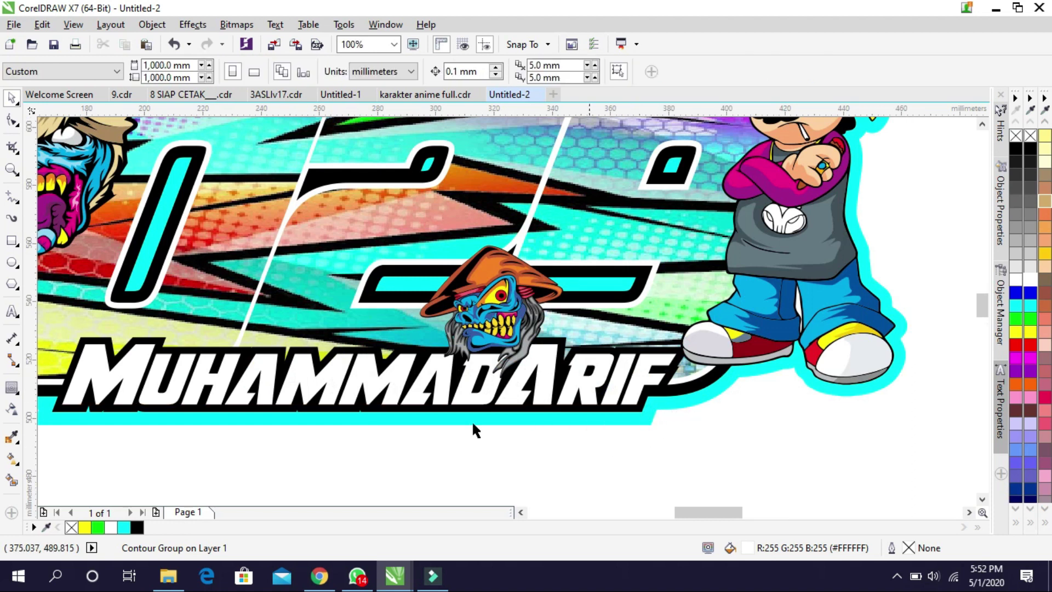
left_click(108, 384)
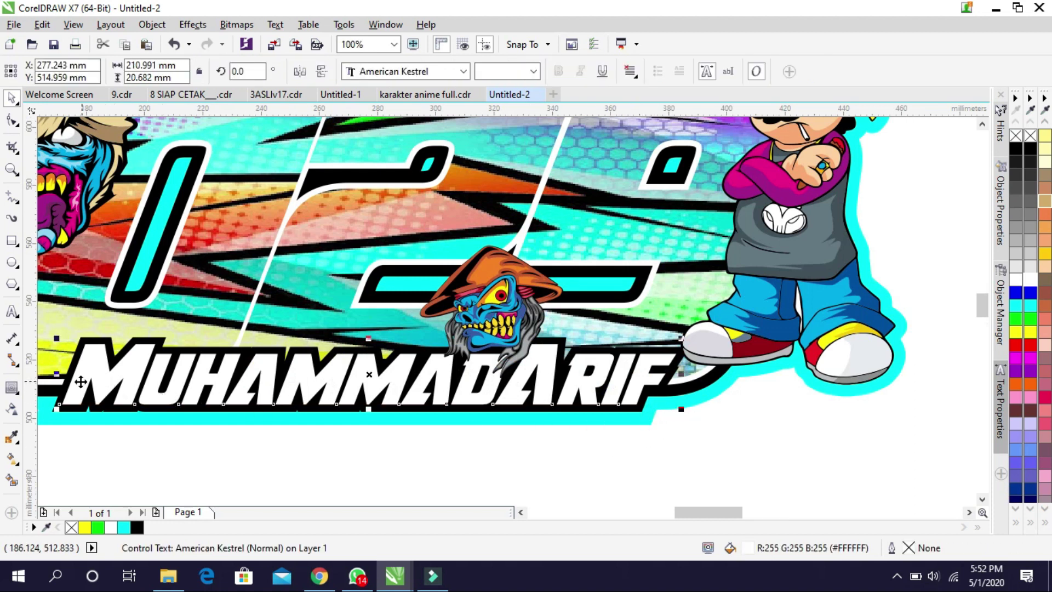
double_click(80, 381)
left_click_drag(72, 384, 505, 384)
left_click(1030, 305)
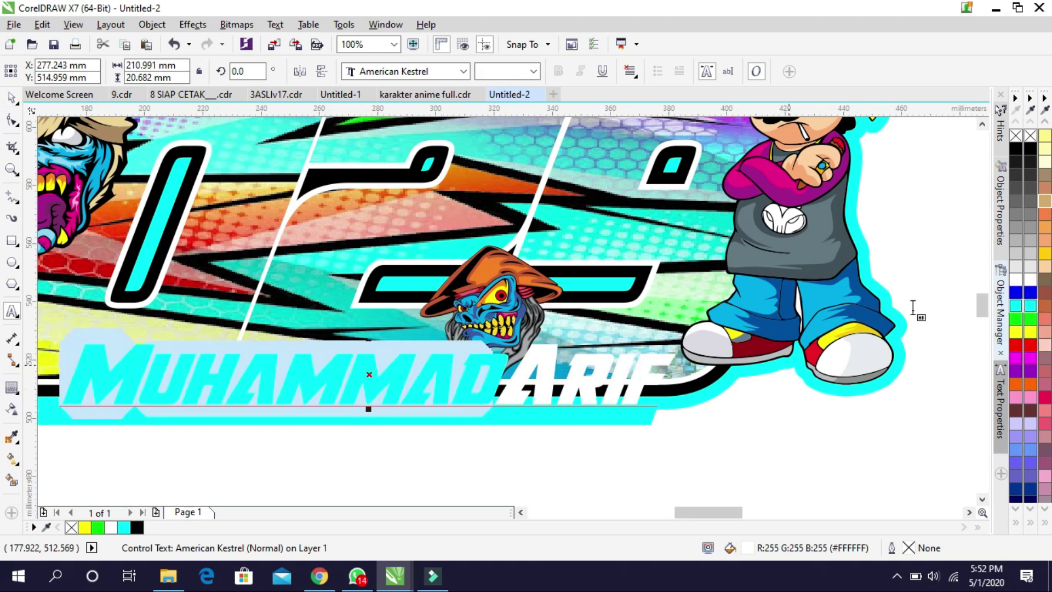
key("Escape")
left_click(455, 460)
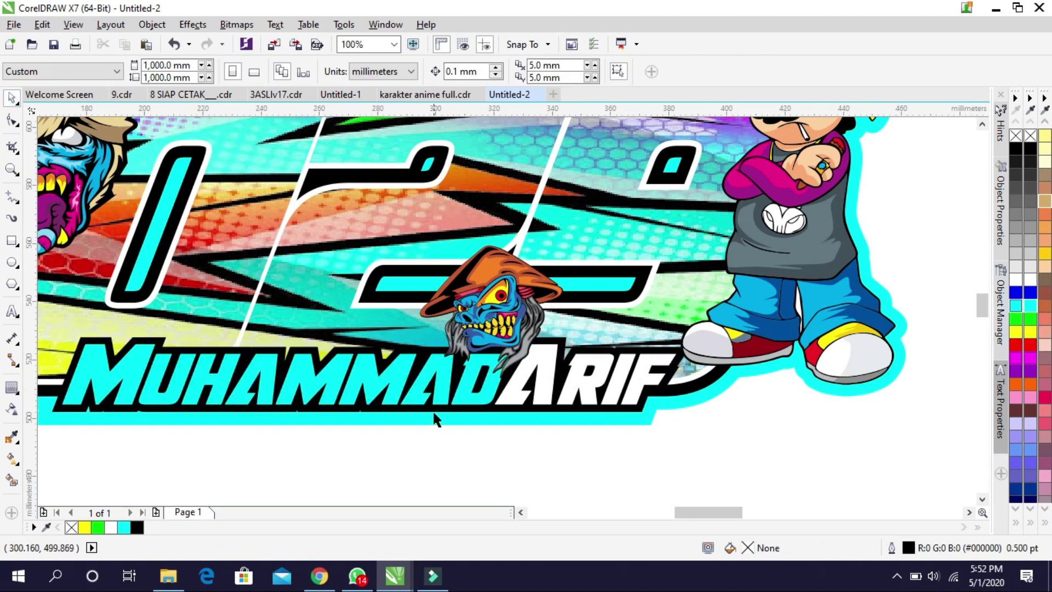
scroll(433, 416, "down", 1)
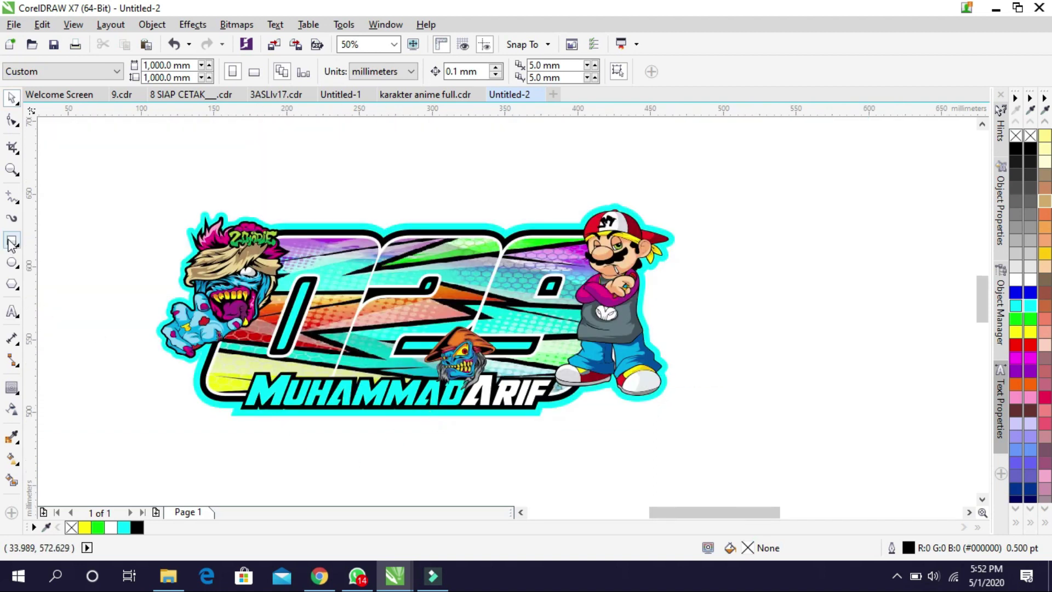
Zoom in so the finished sticker fills the view, then return to the Pick tool
left_click(11, 170)
left_click_drag(114, 184, 699, 437)
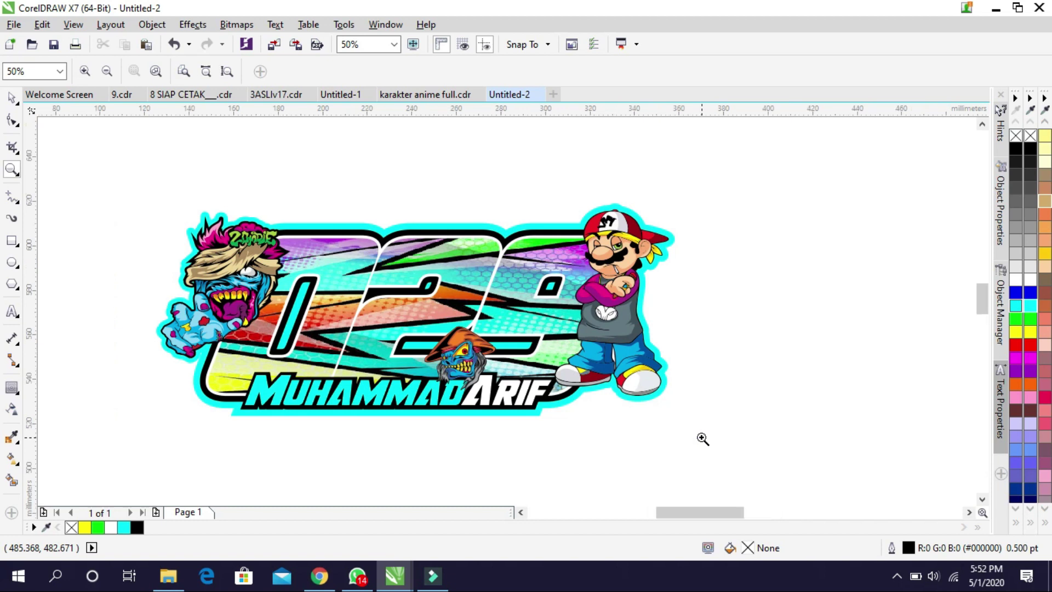
left_click(11, 97)
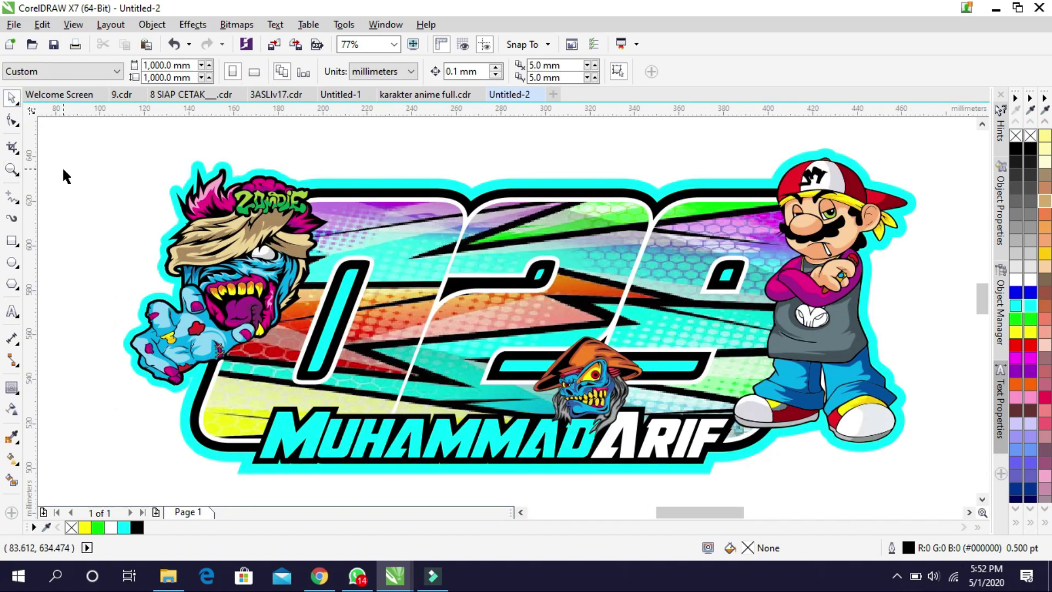